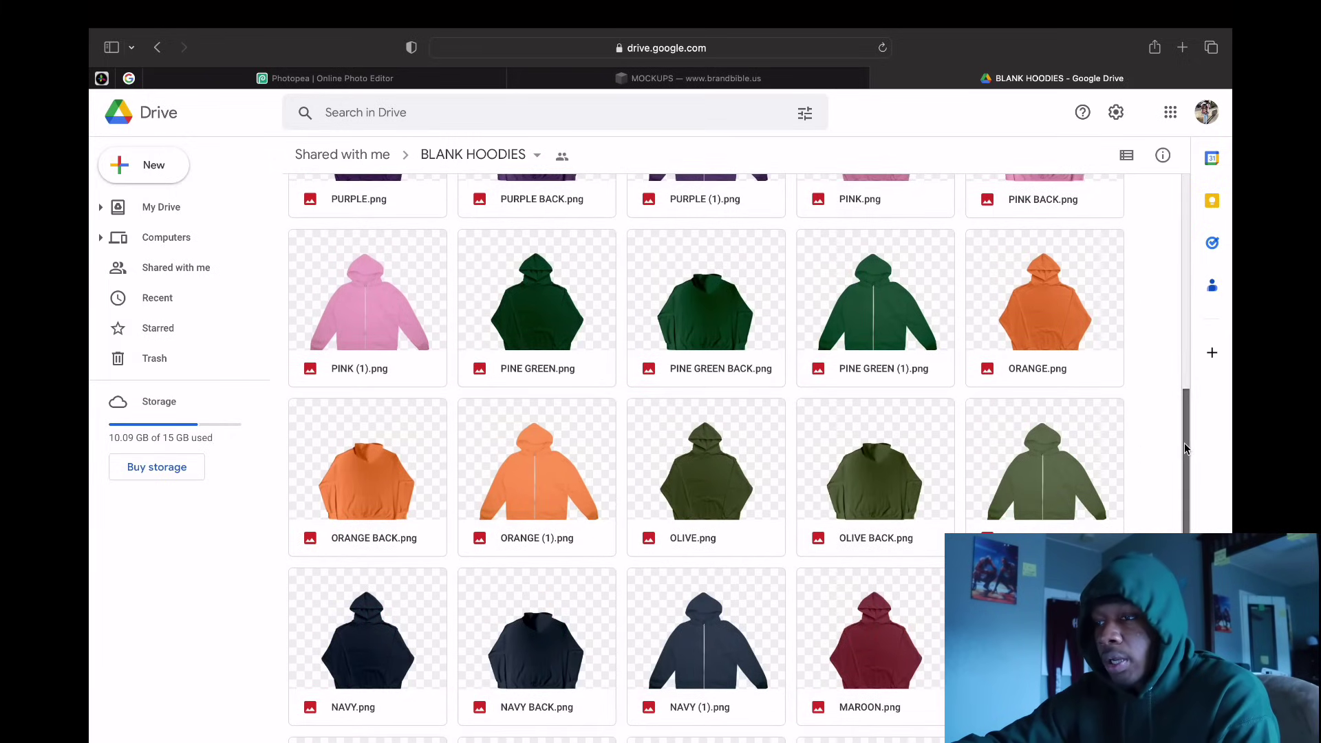
Step: Find RED.png in the shared BLANK HOODIES folder, download it, and check the downloaded image in Preview
drag(1183, 448, 1178, 505)
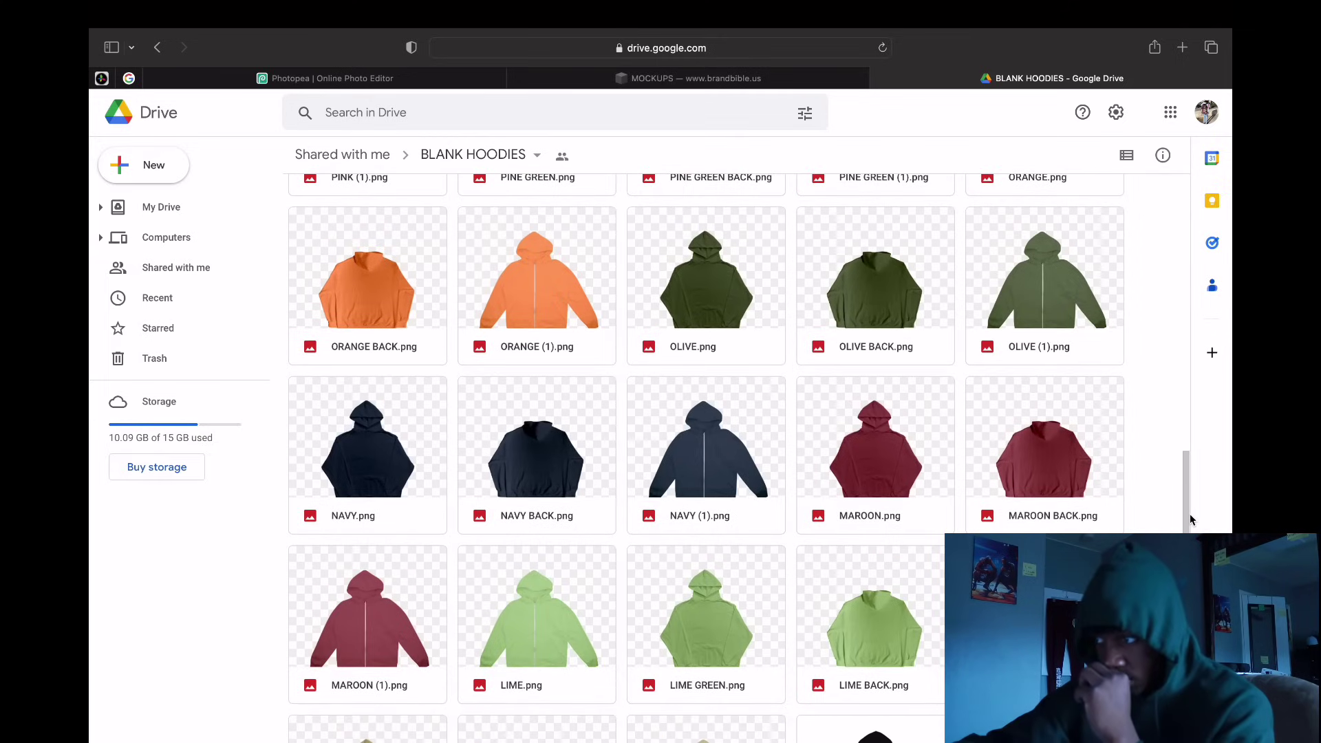
drag(1190, 516, 1209, 323)
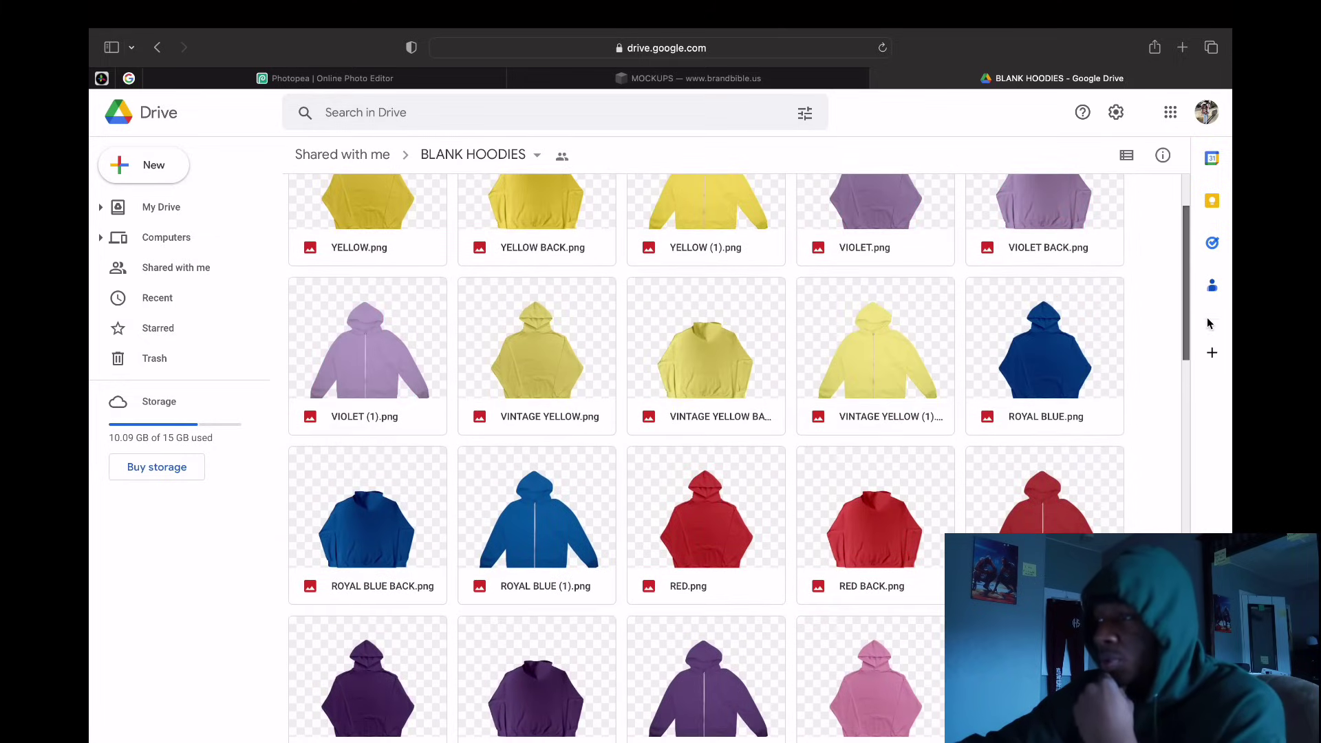
scroll(964, 427, down, 1)
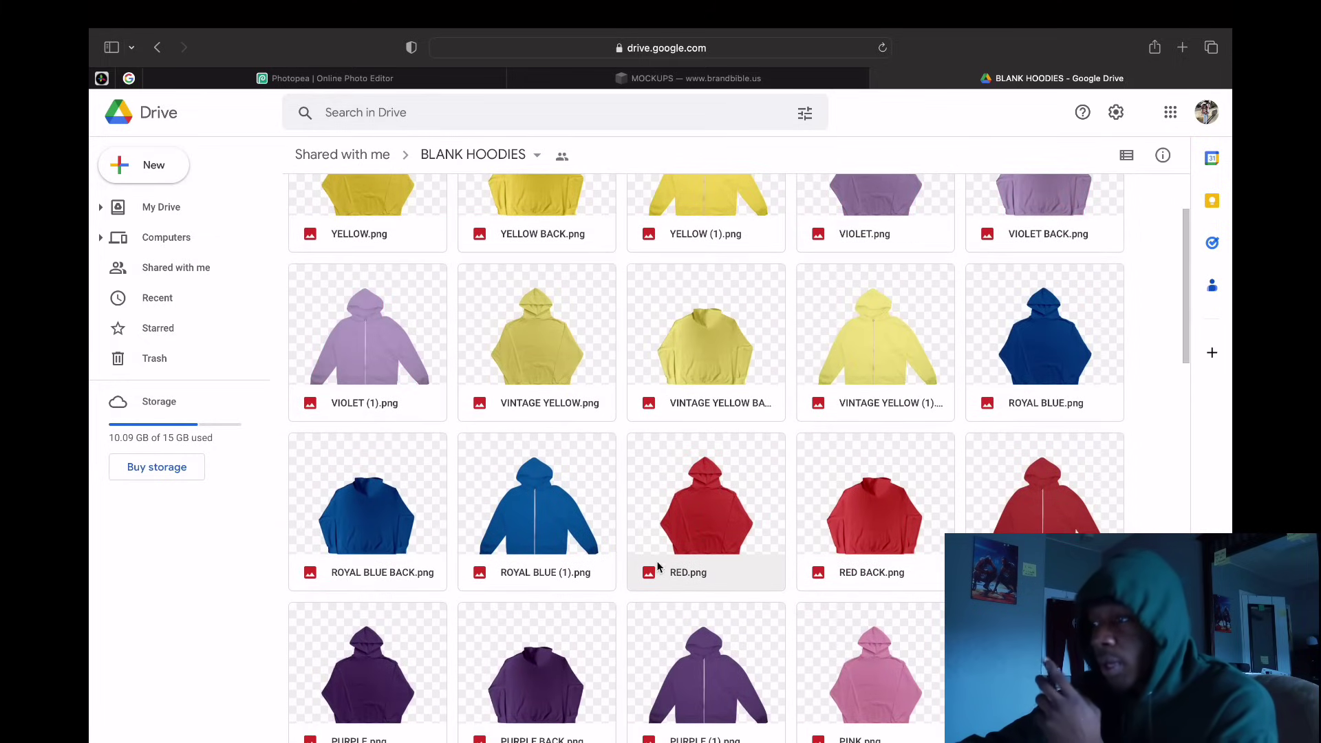
click(684, 533)
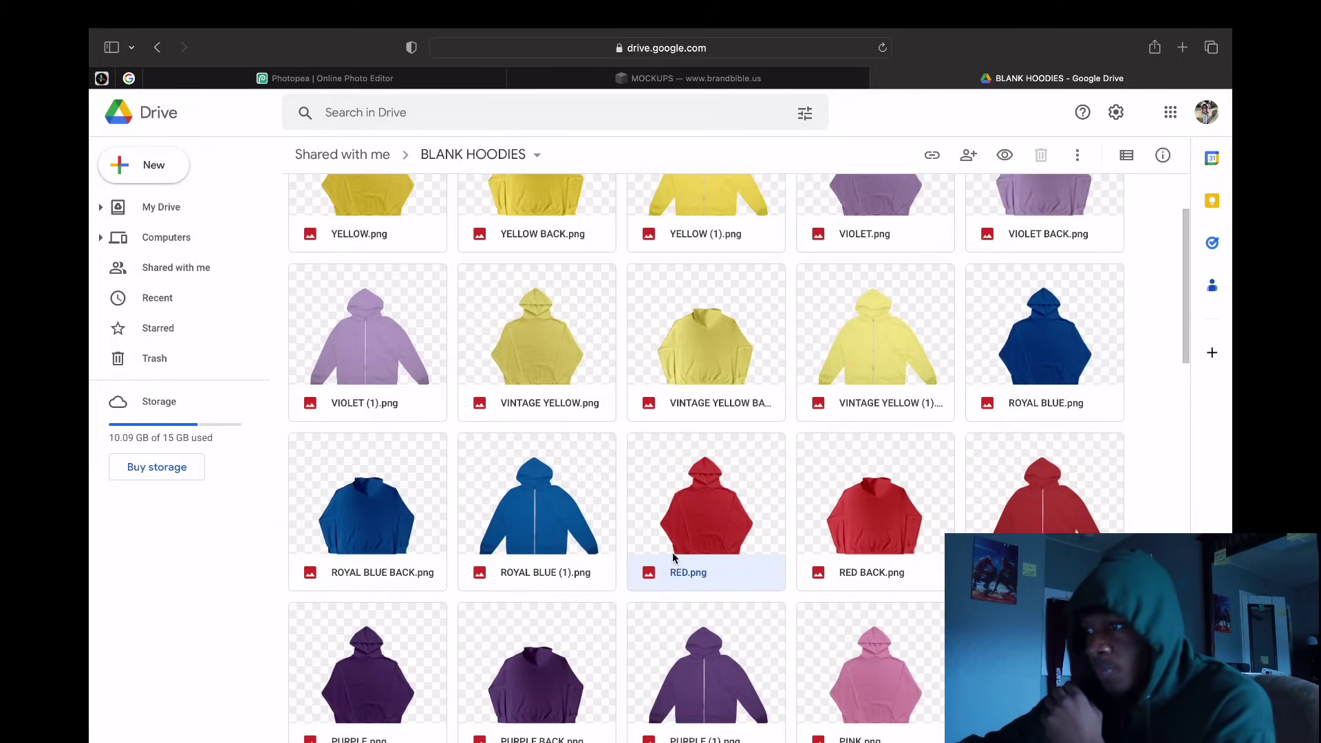
double_click(714, 480)
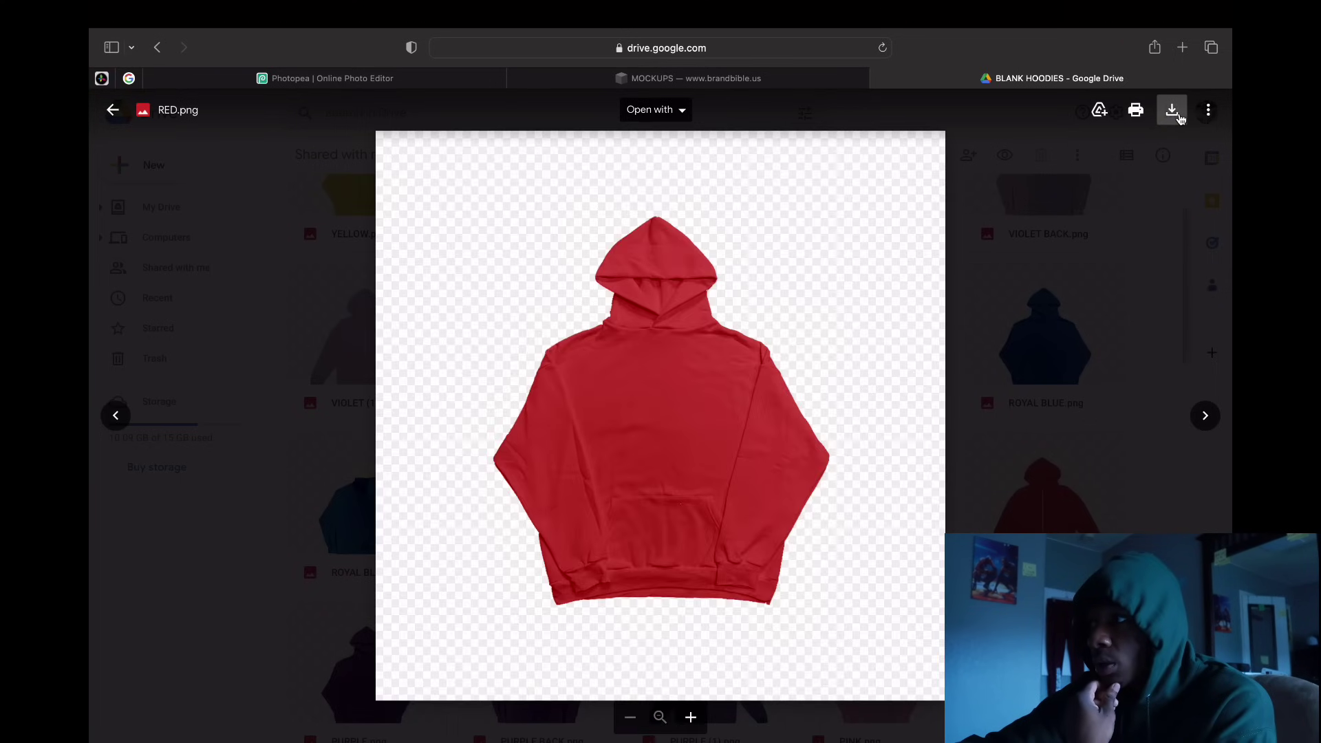
click(1178, 118)
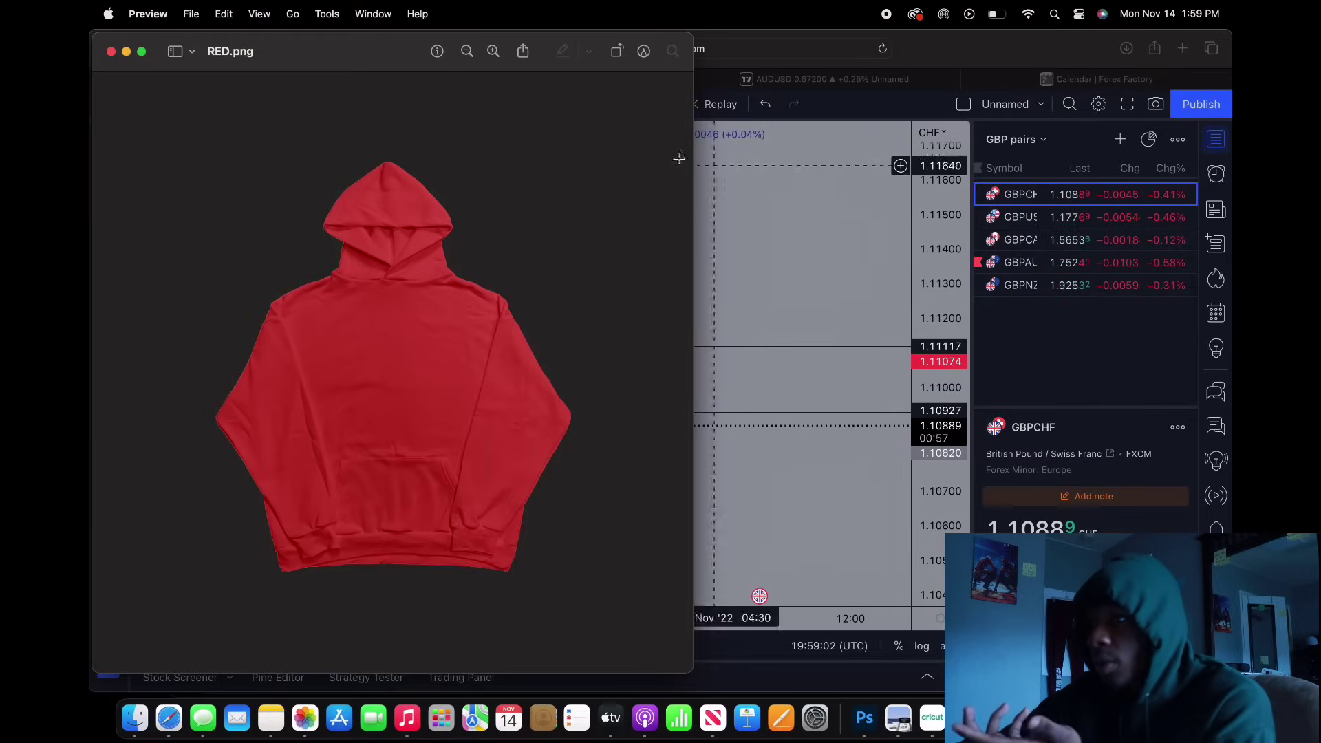
click(467, 52)
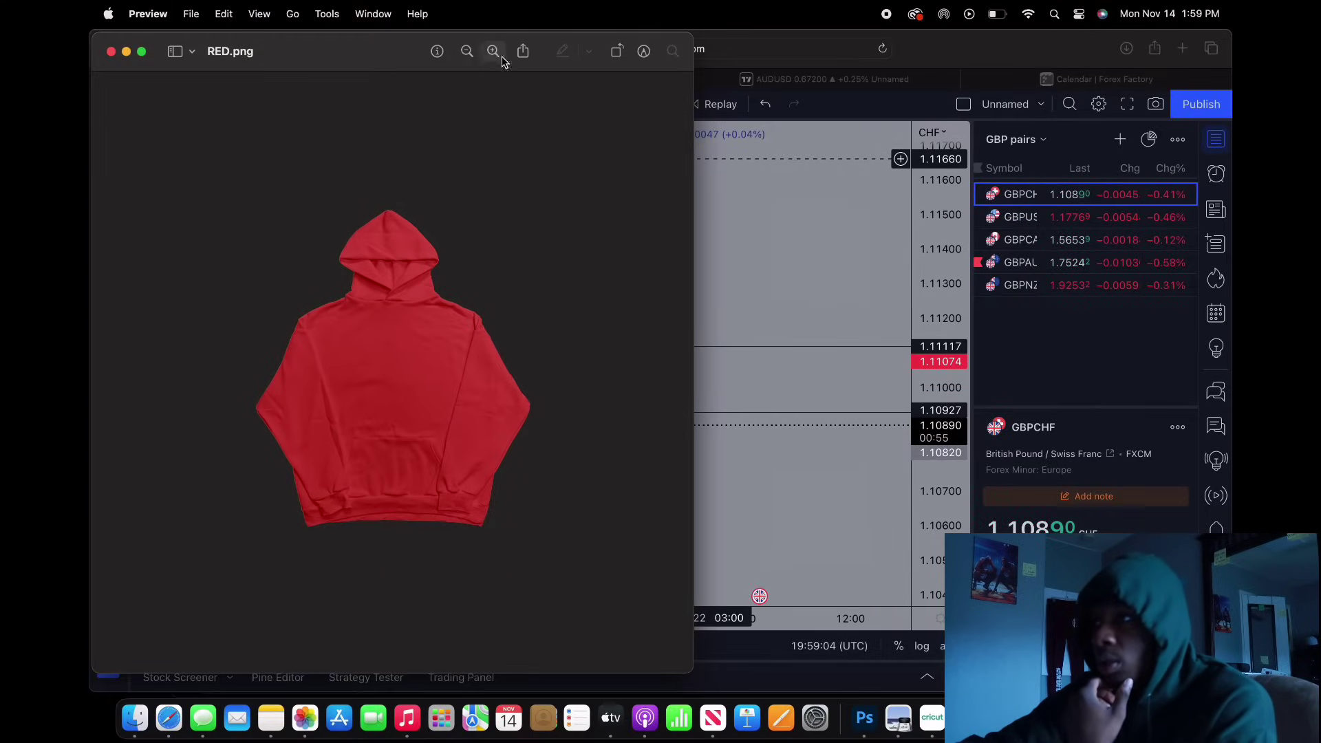
Step: Return to the BLANK HOODIES folder in Google Drive, download RED BACK.png, and check the image in Preview
click(165, 718)
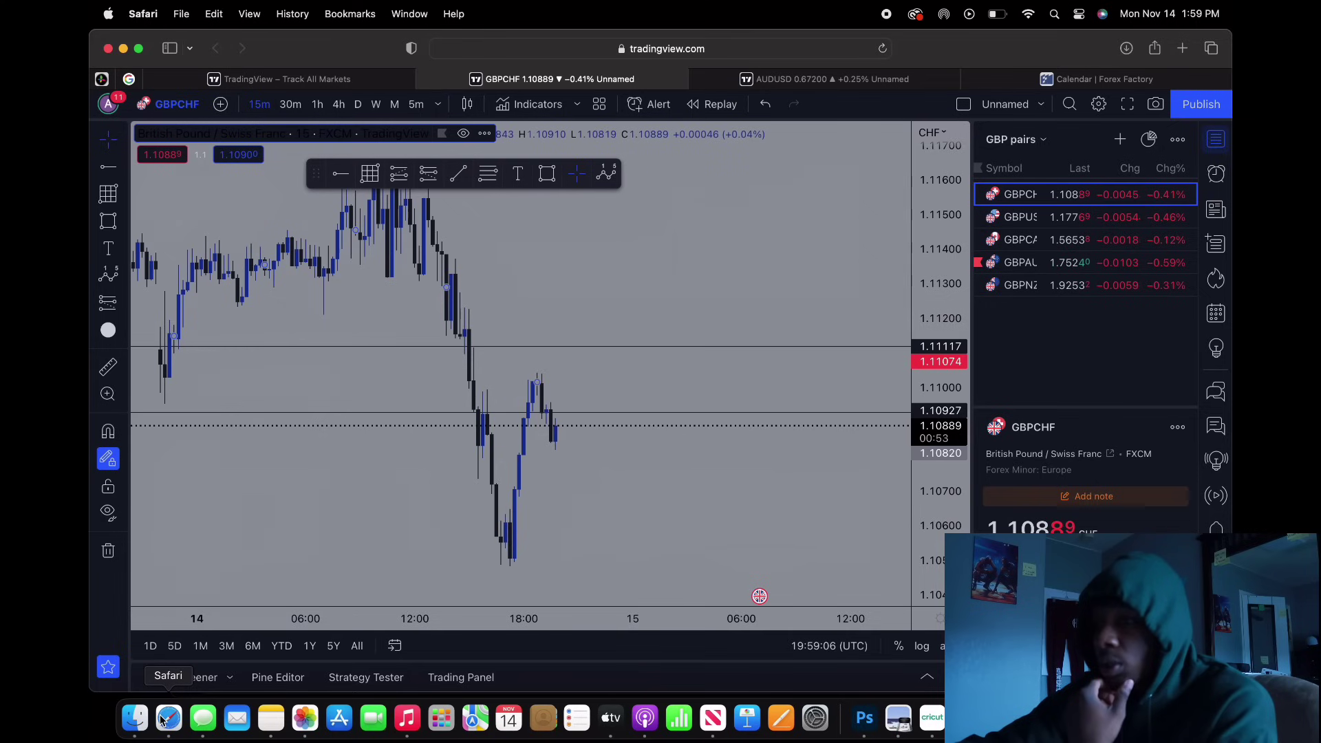
right_click(162, 719)
click(230, 497)
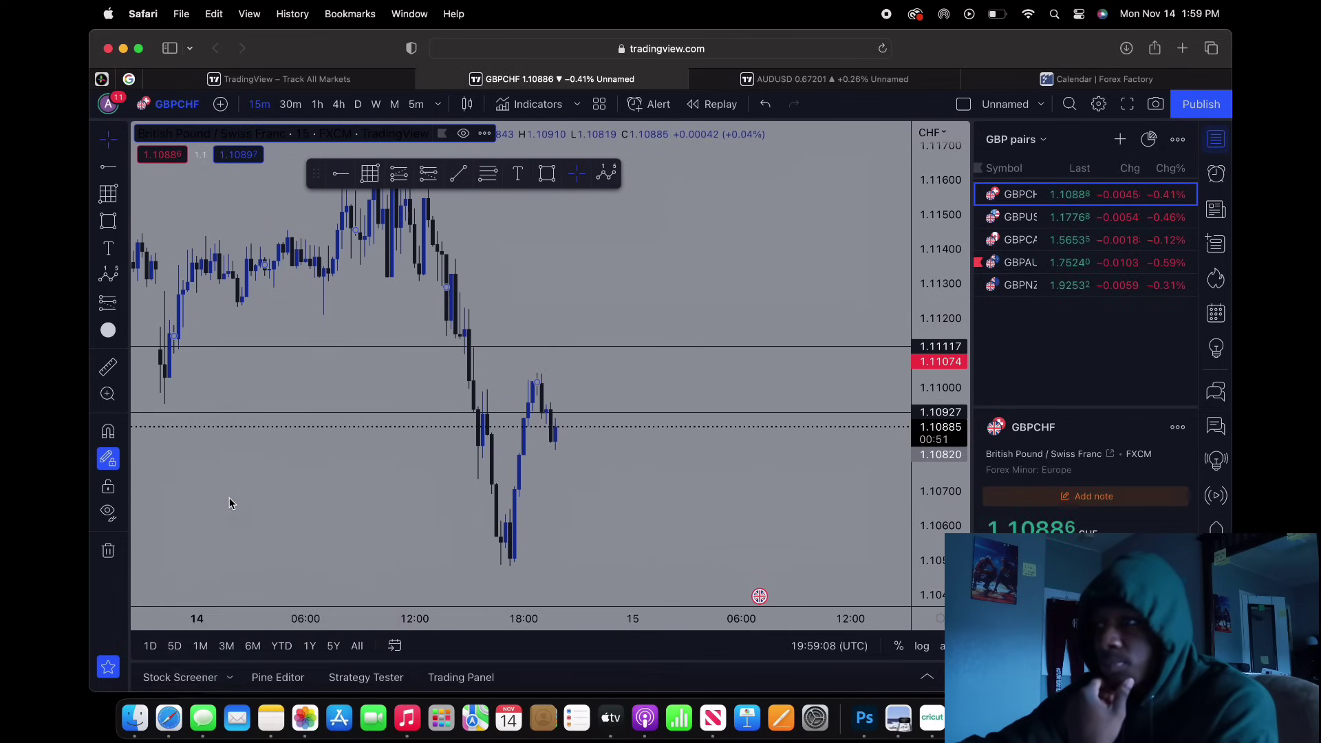
click(111, 110)
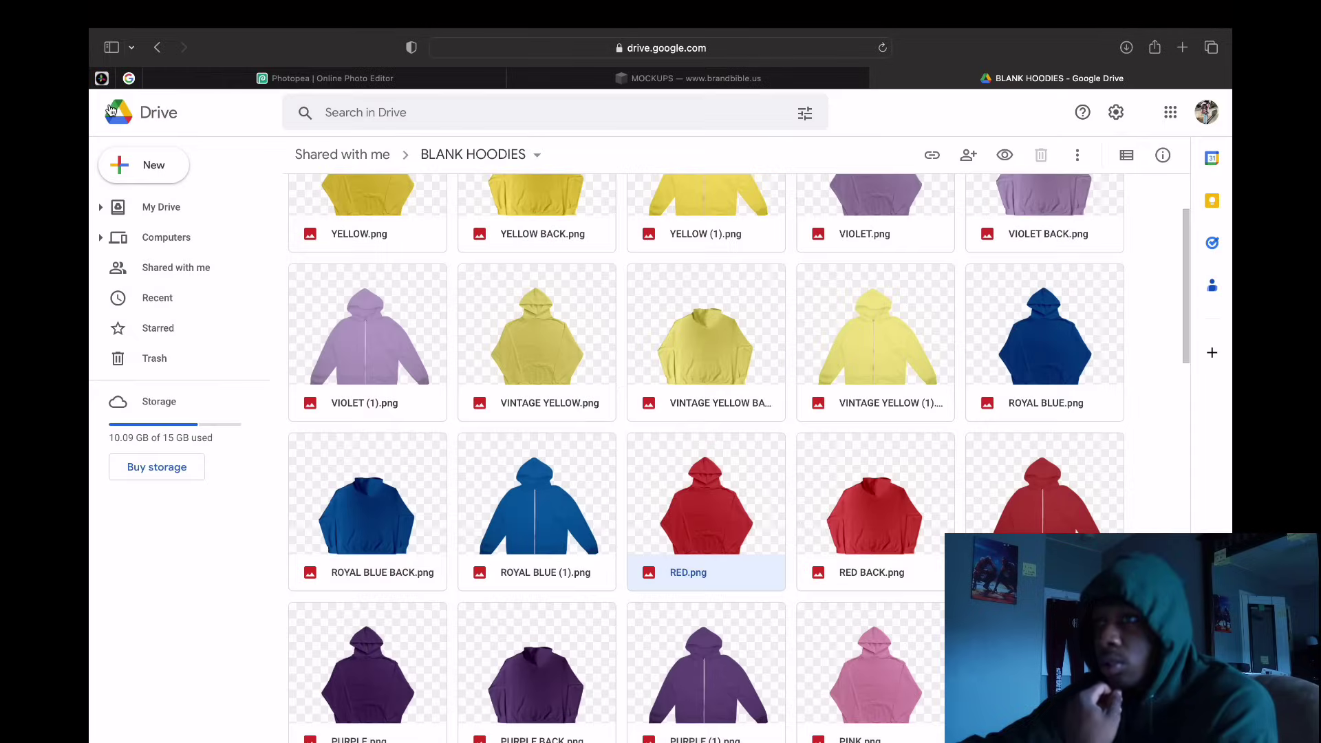
click(849, 518)
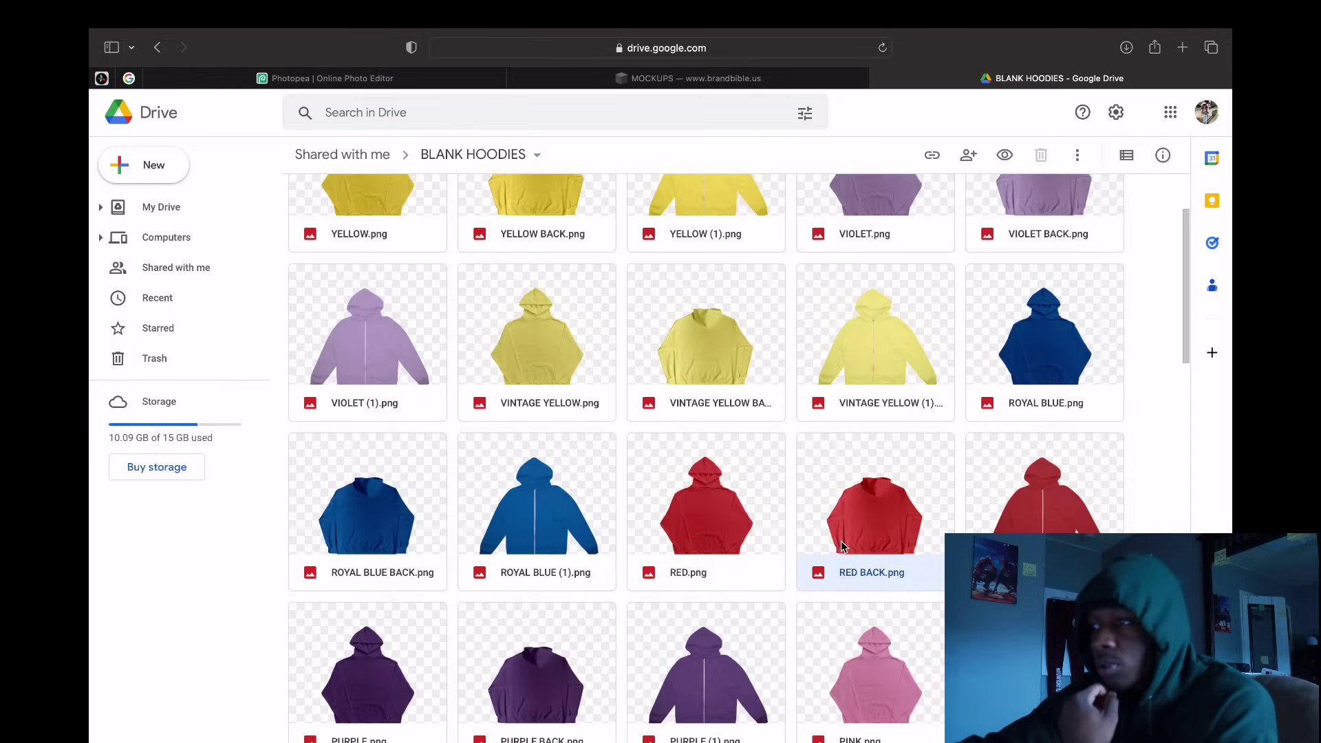
double_click(842, 546)
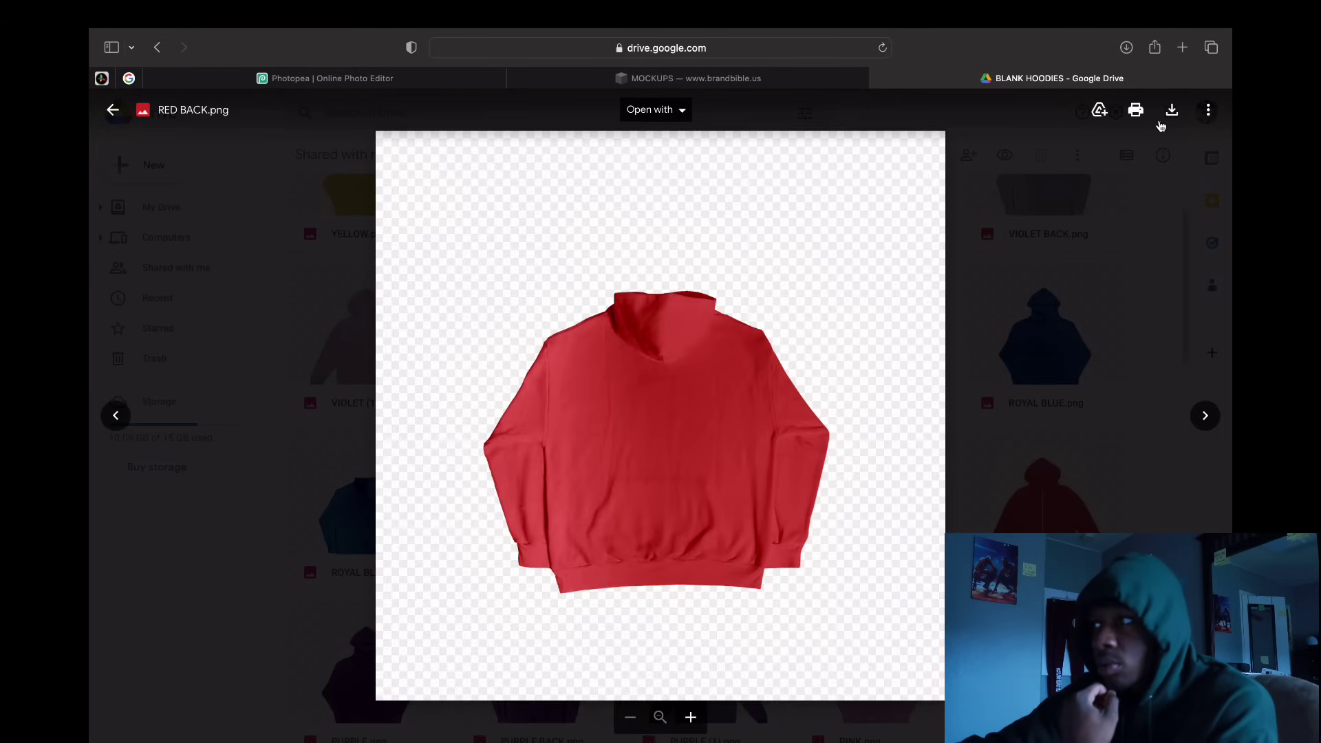
click(1171, 112)
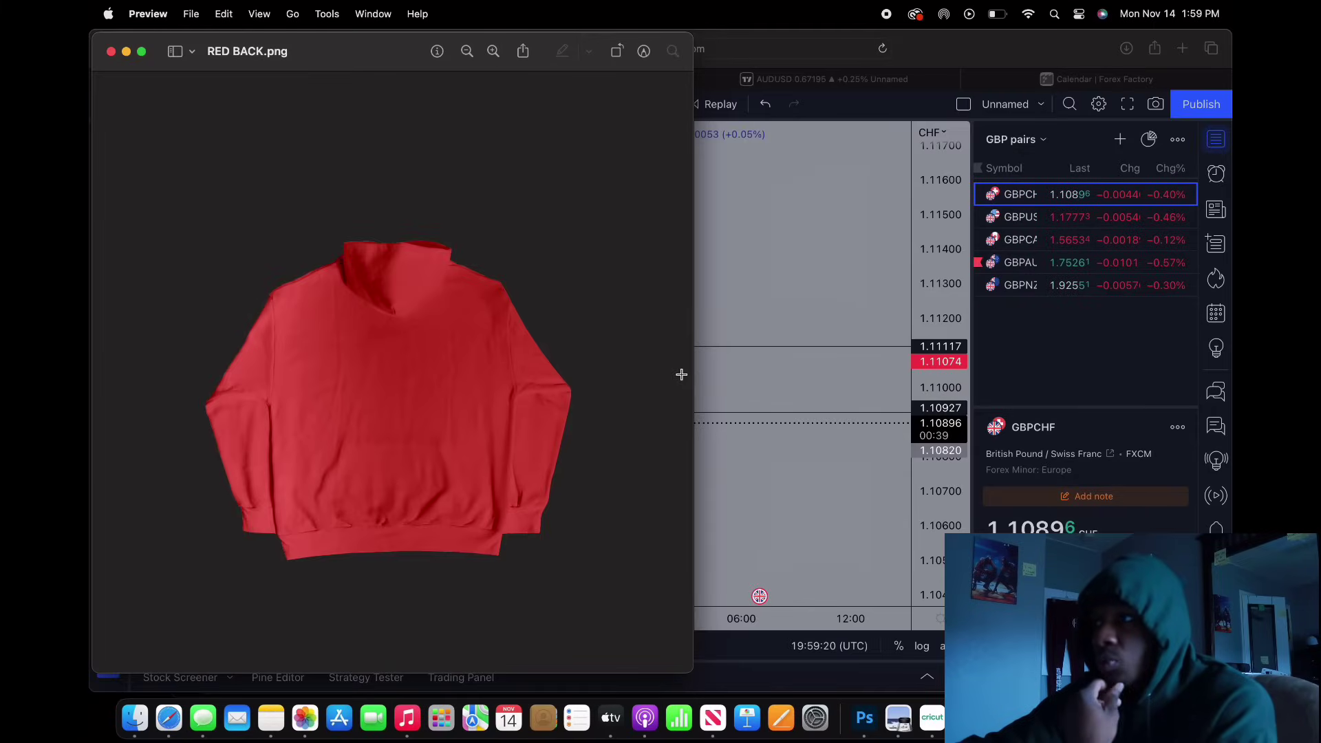
click(467, 51)
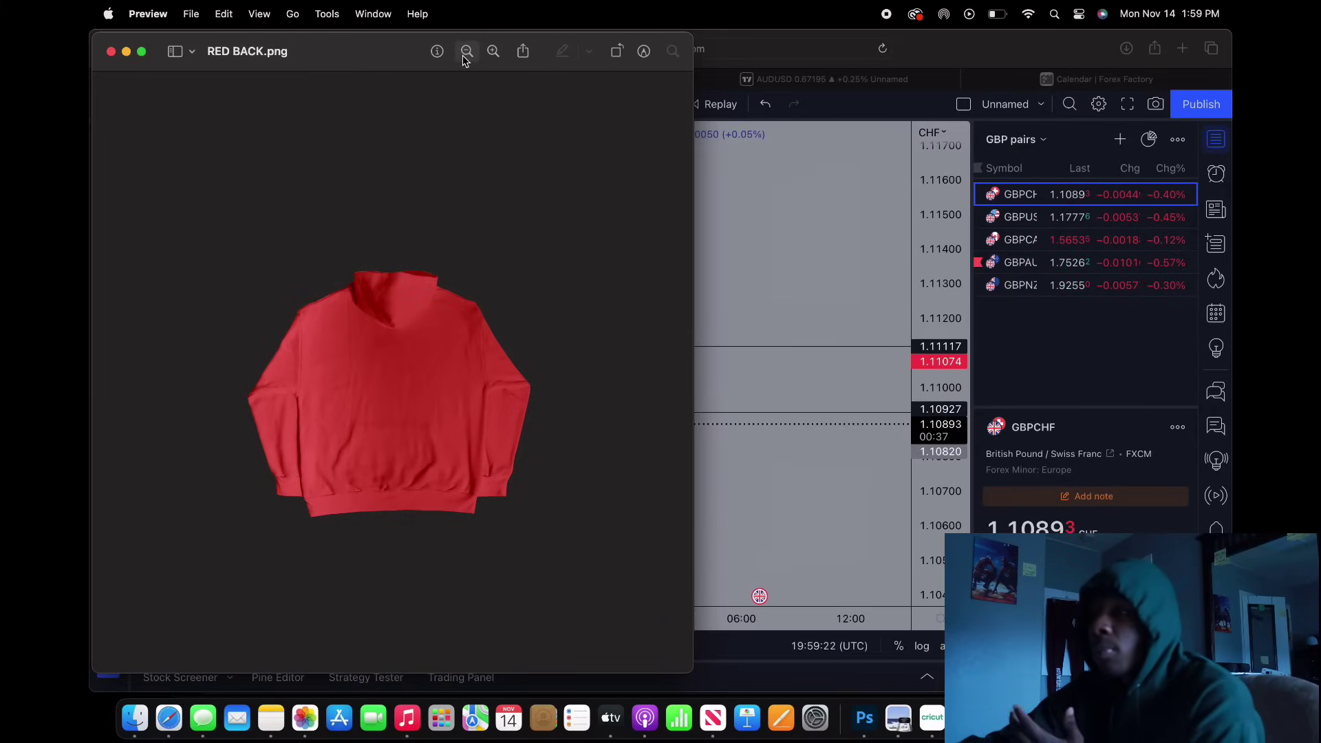
Step: Switch to Photopea and open RED.png from the Downloads folder as a document, leaving its layer deselected
right_click(168, 718)
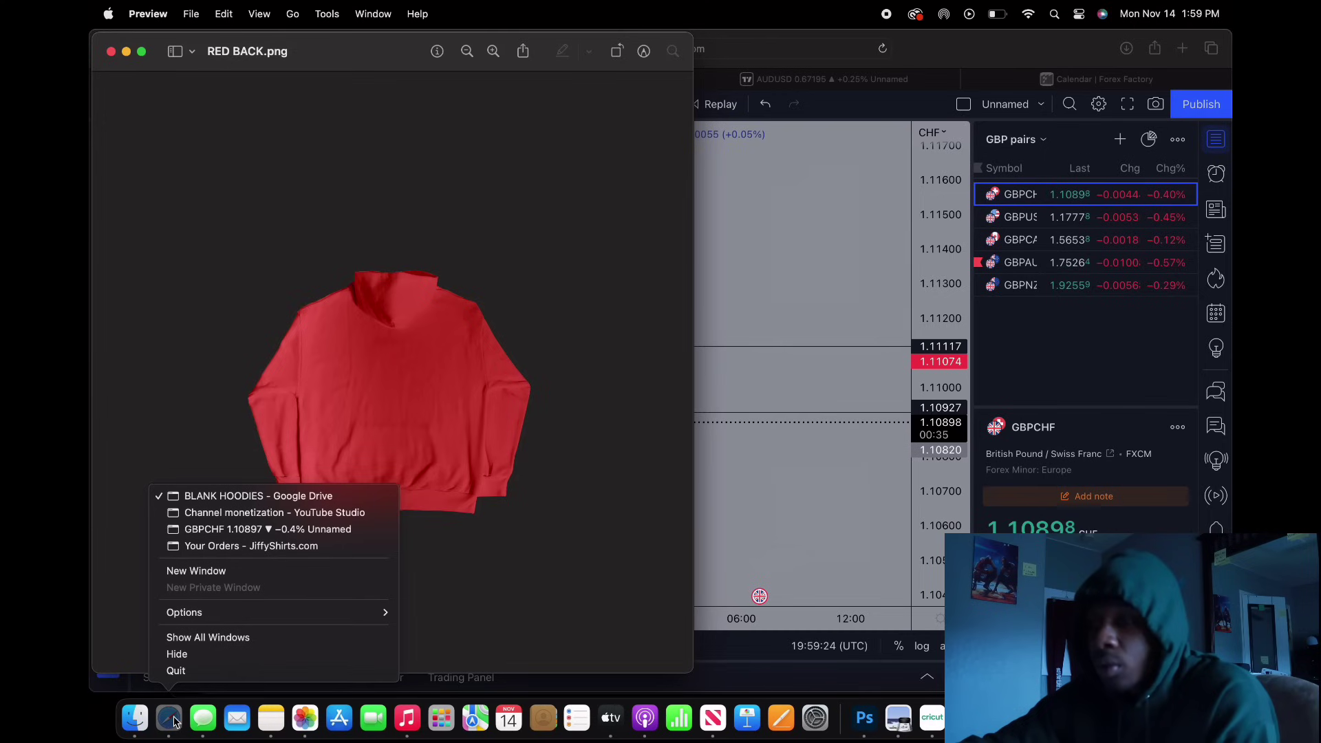
click(234, 496)
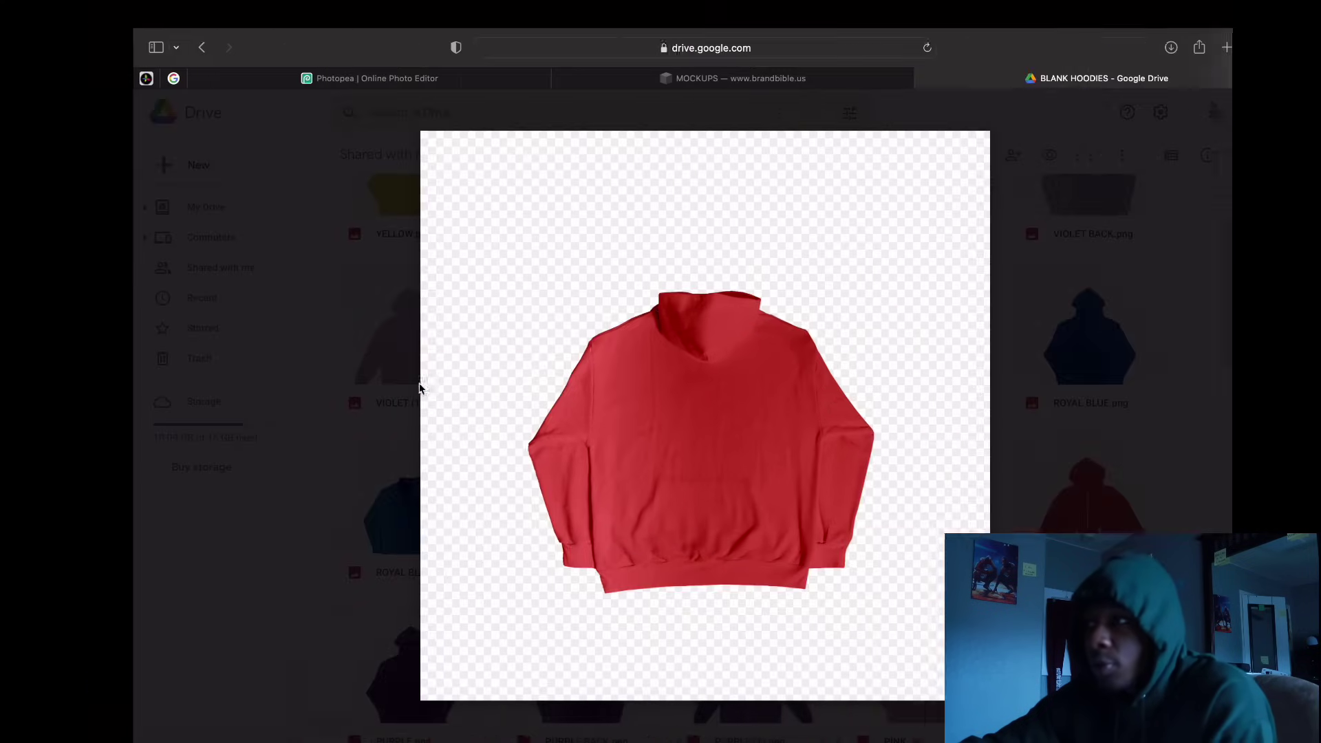
click(427, 81)
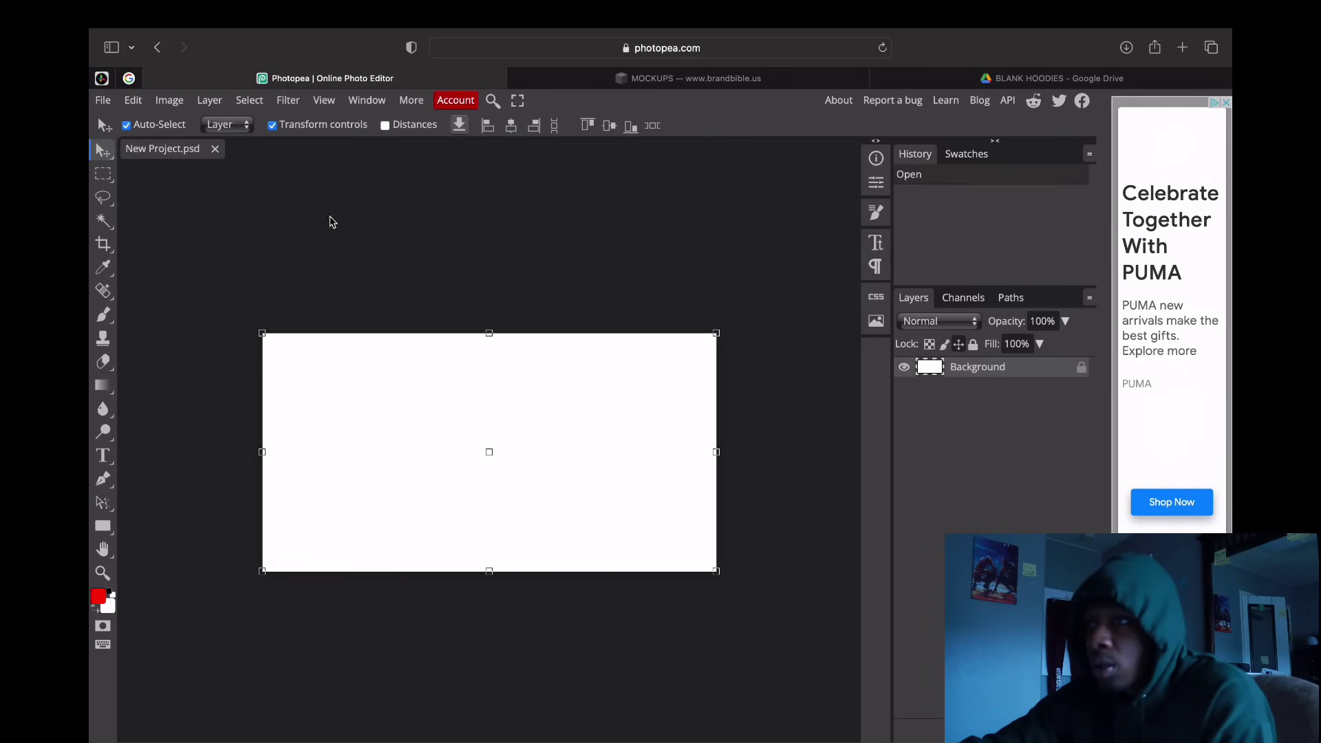
click(102, 100)
mouse_move(132, 100)
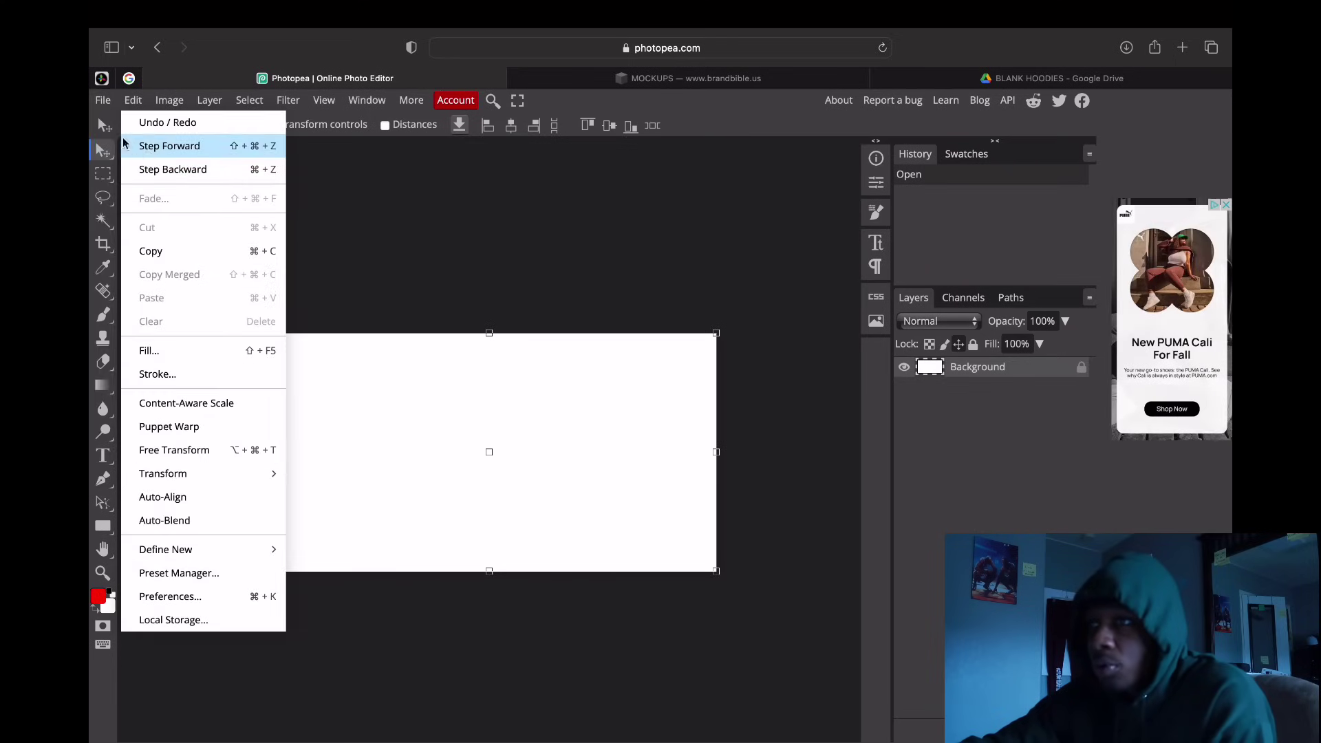
click(126, 146)
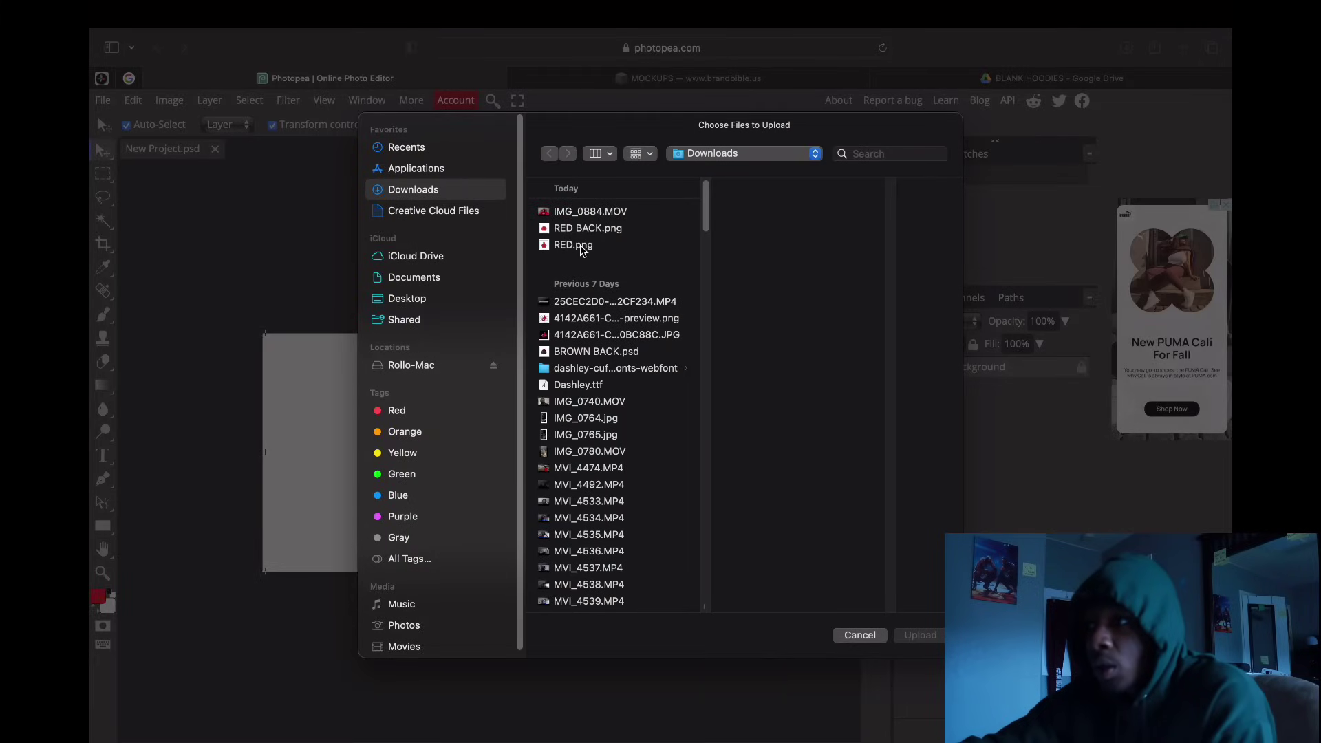
click(581, 246)
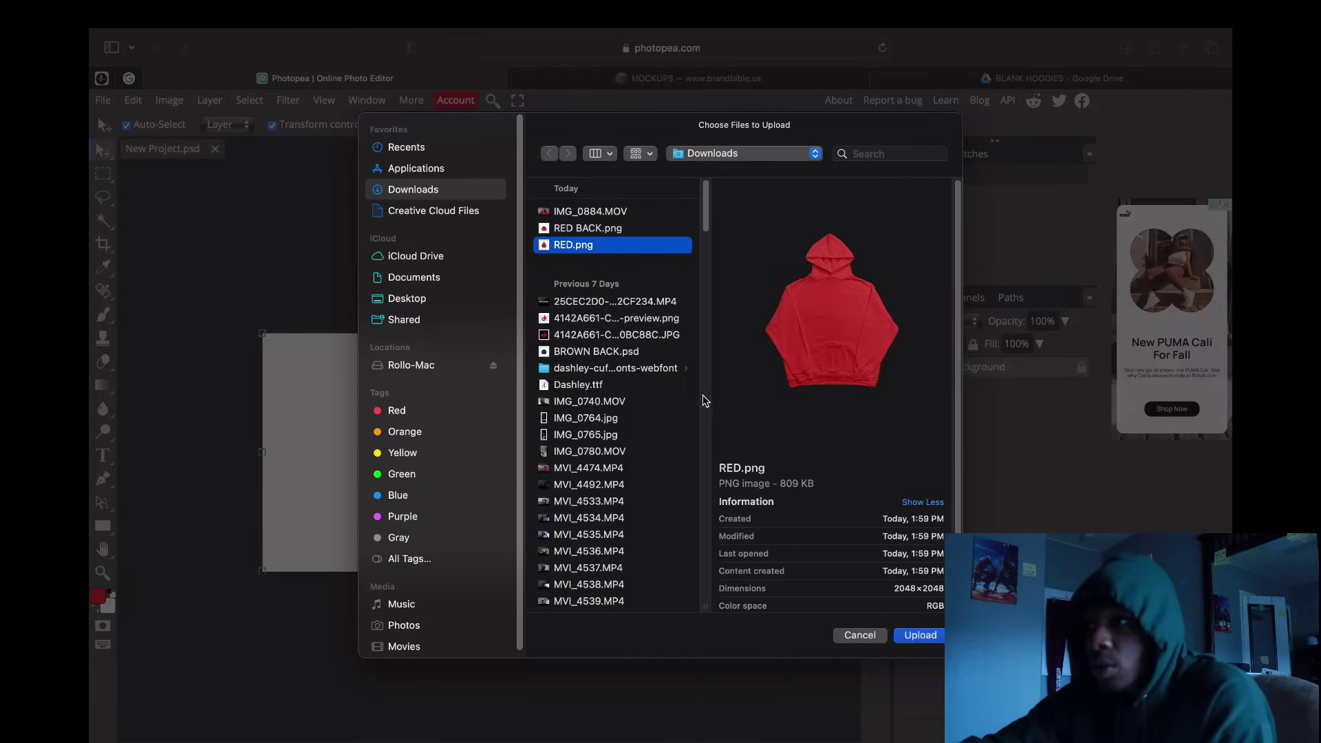
click(920, 636)
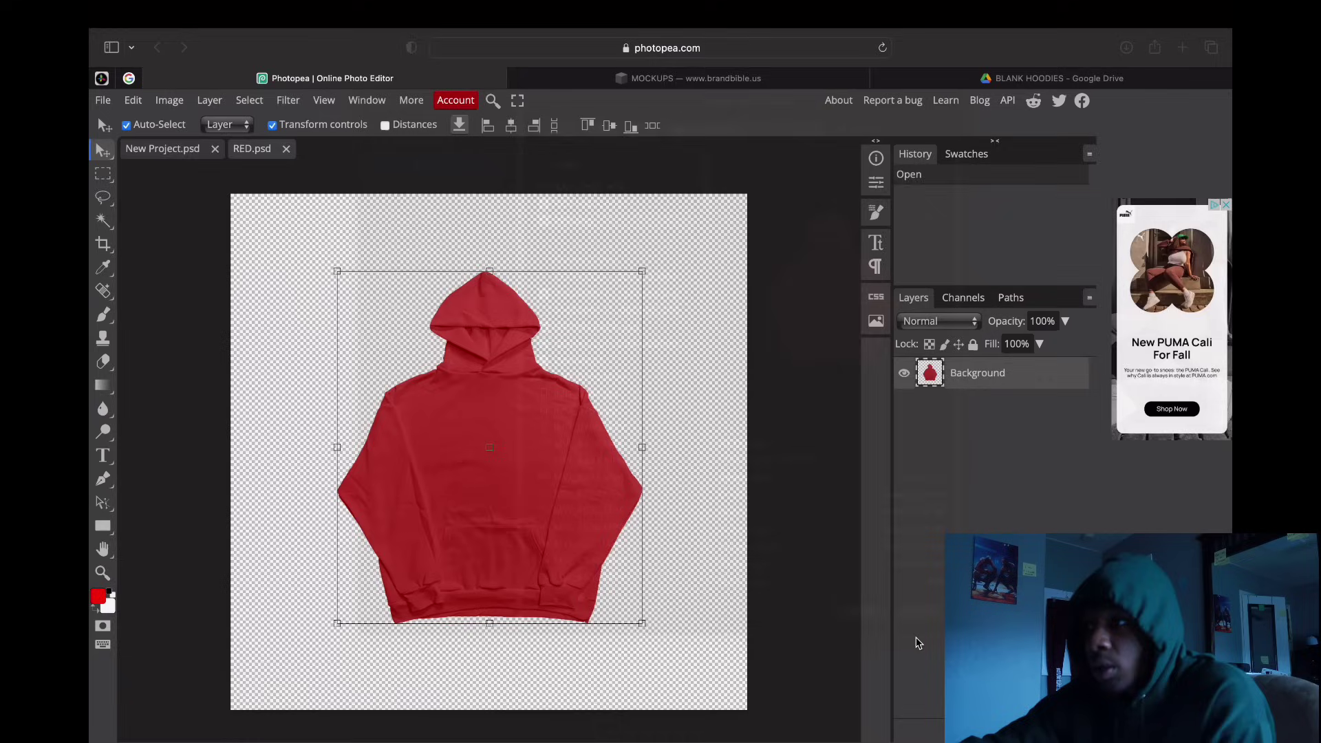
click(816, 600)
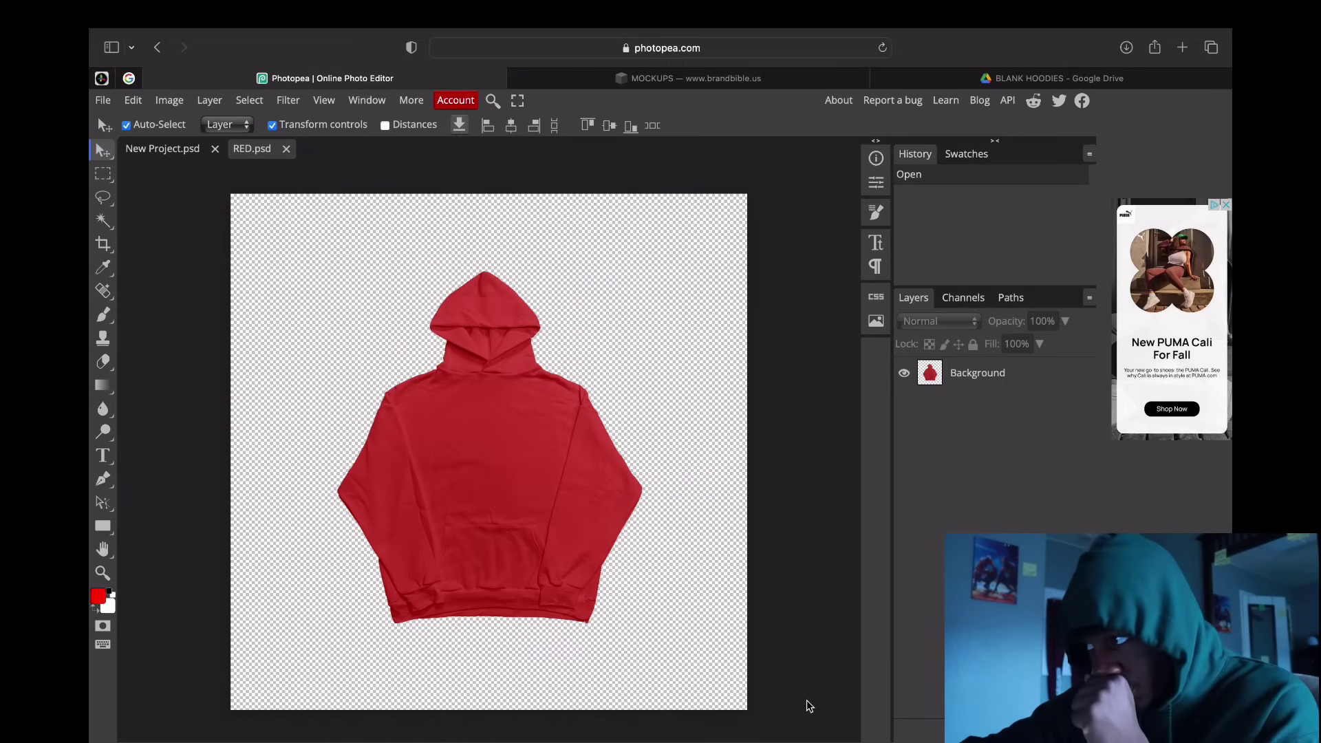
Step: Switch to Cricut Design Space and load the saved stars project onto the canvas for customizing
mouse_move(892, 739)
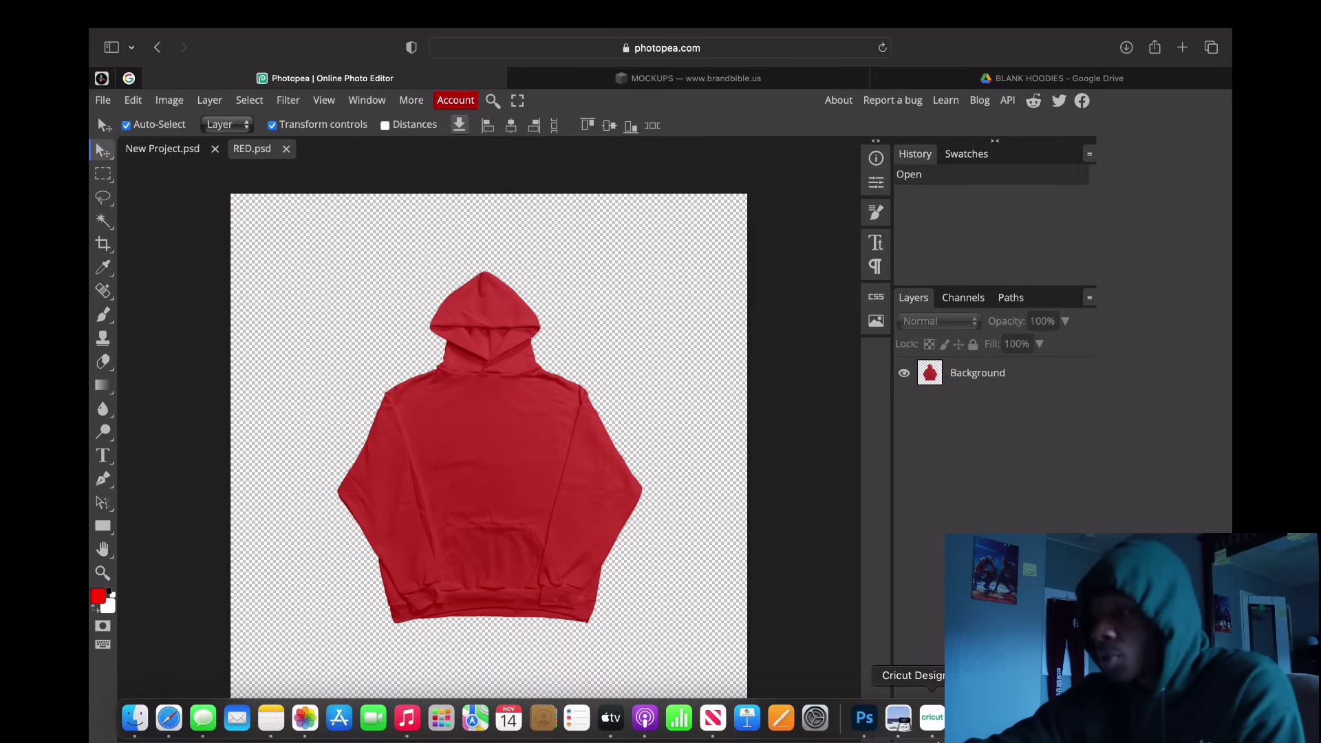
click(931, 718)
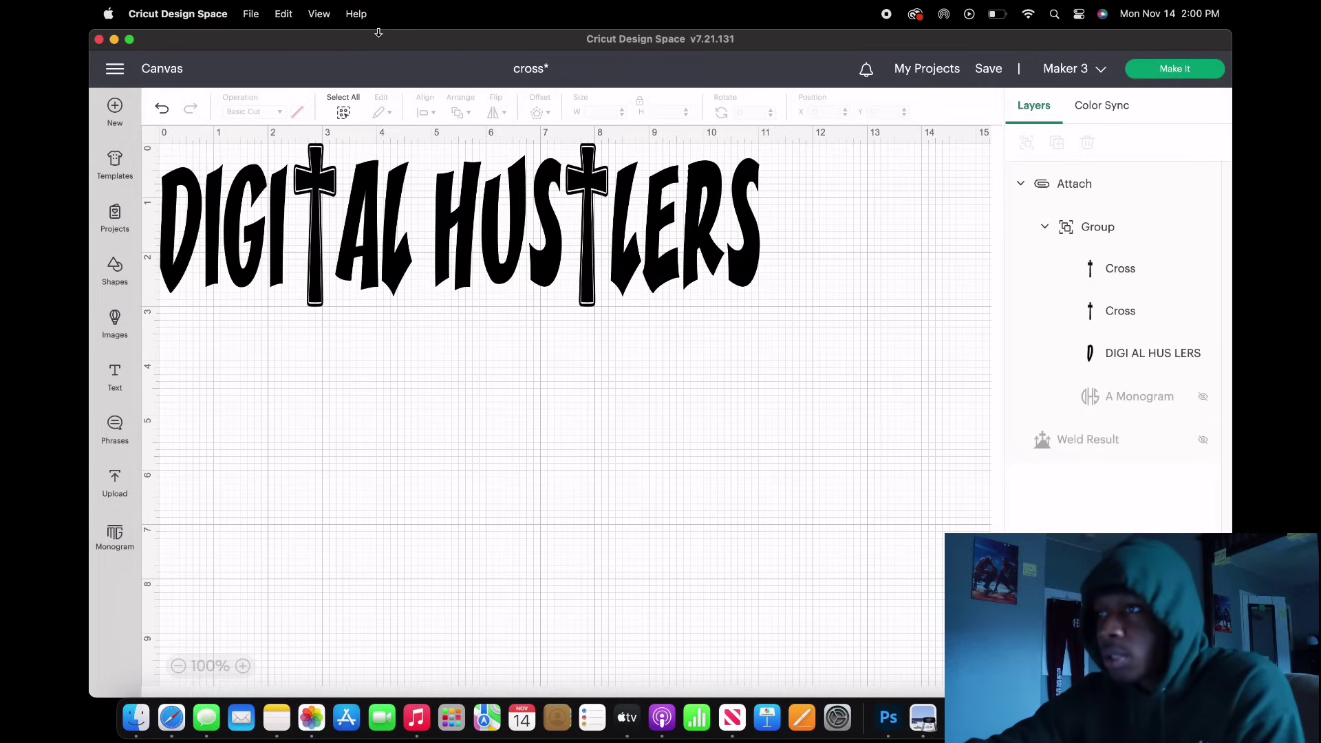
click(927, 68)
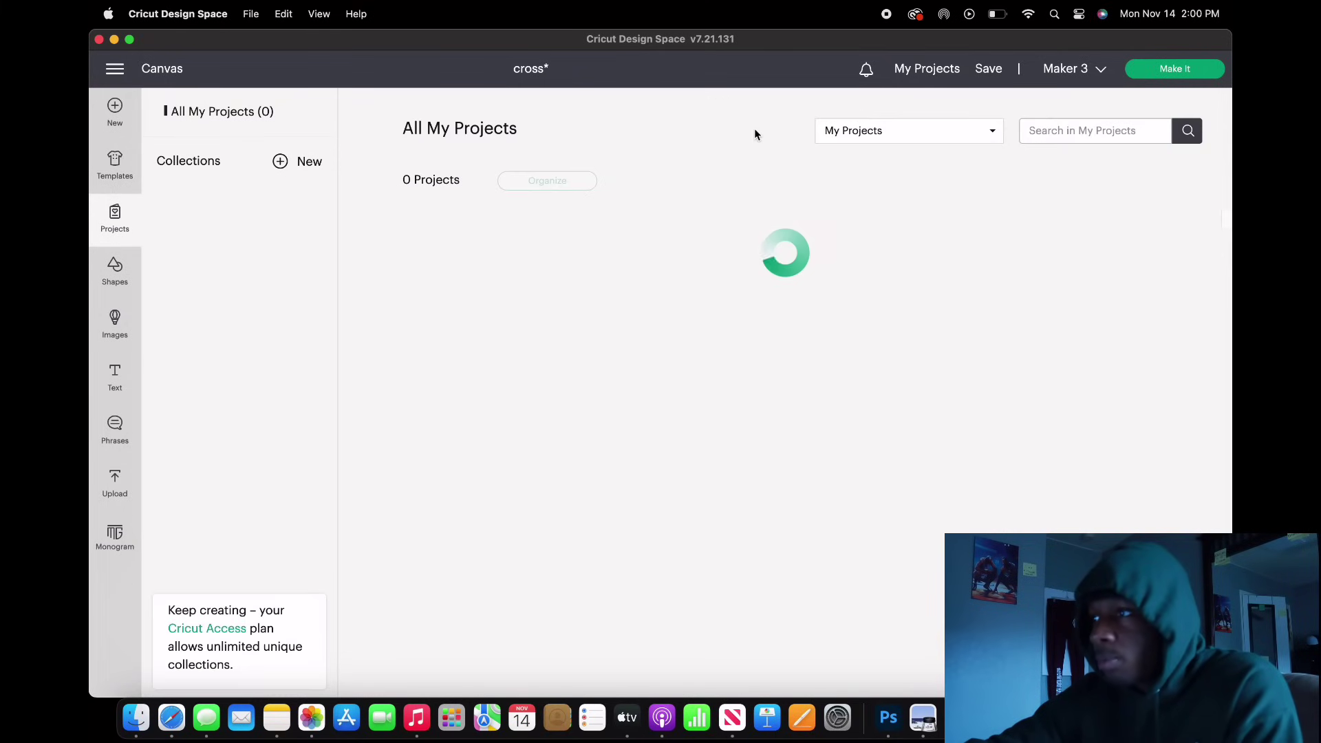
click(770, 724)
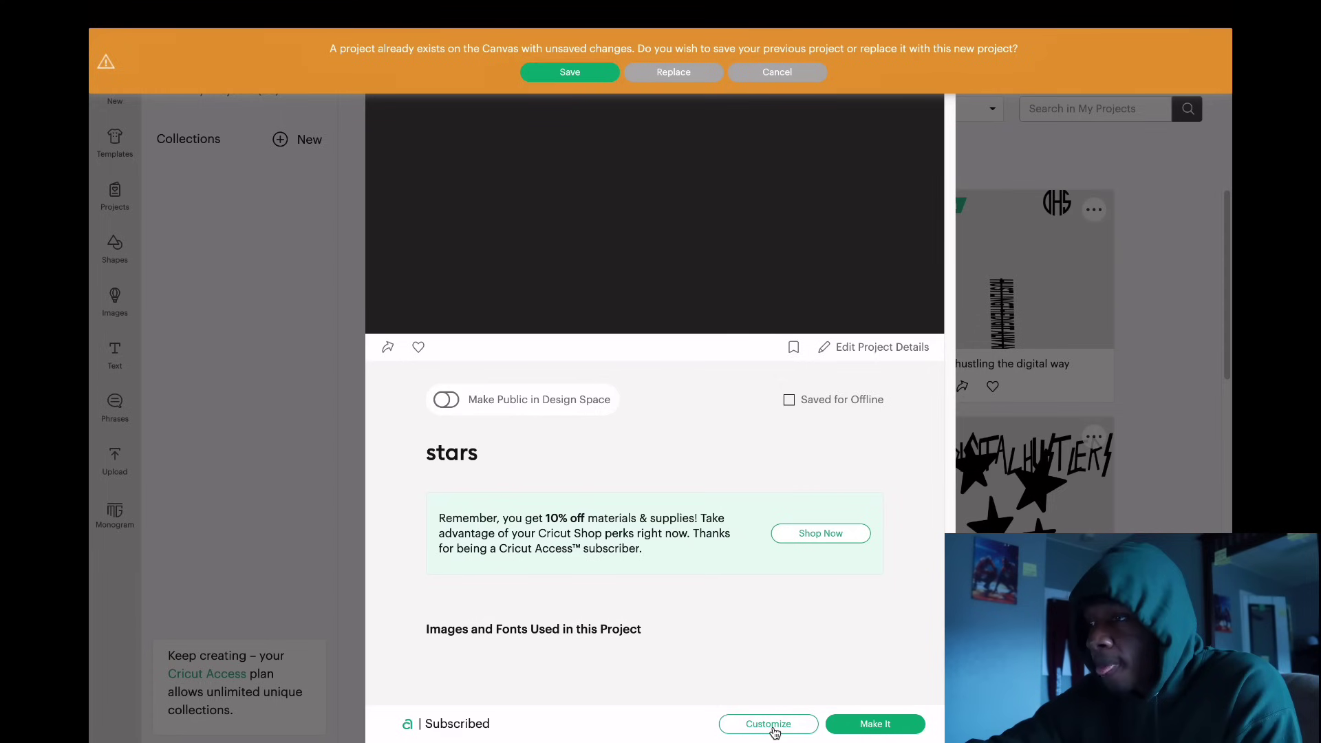
click(574, 71)
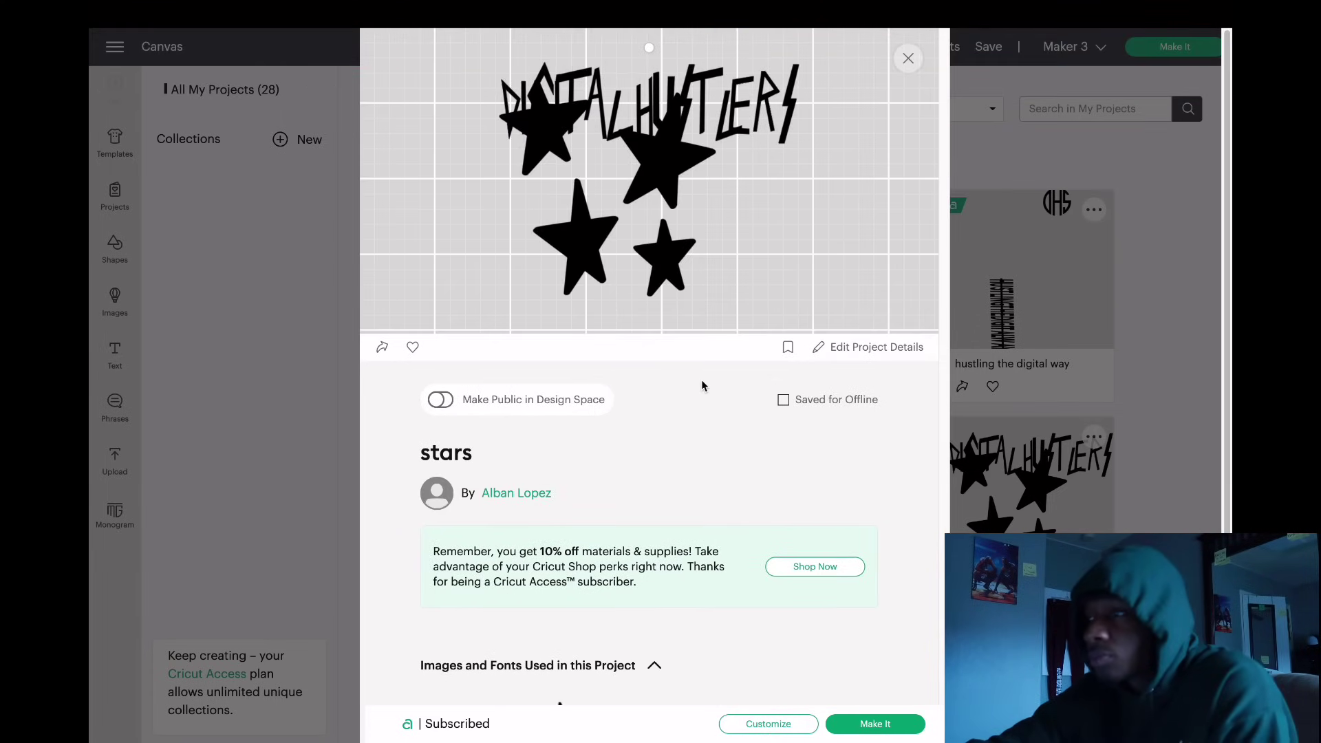
click(794, 730)
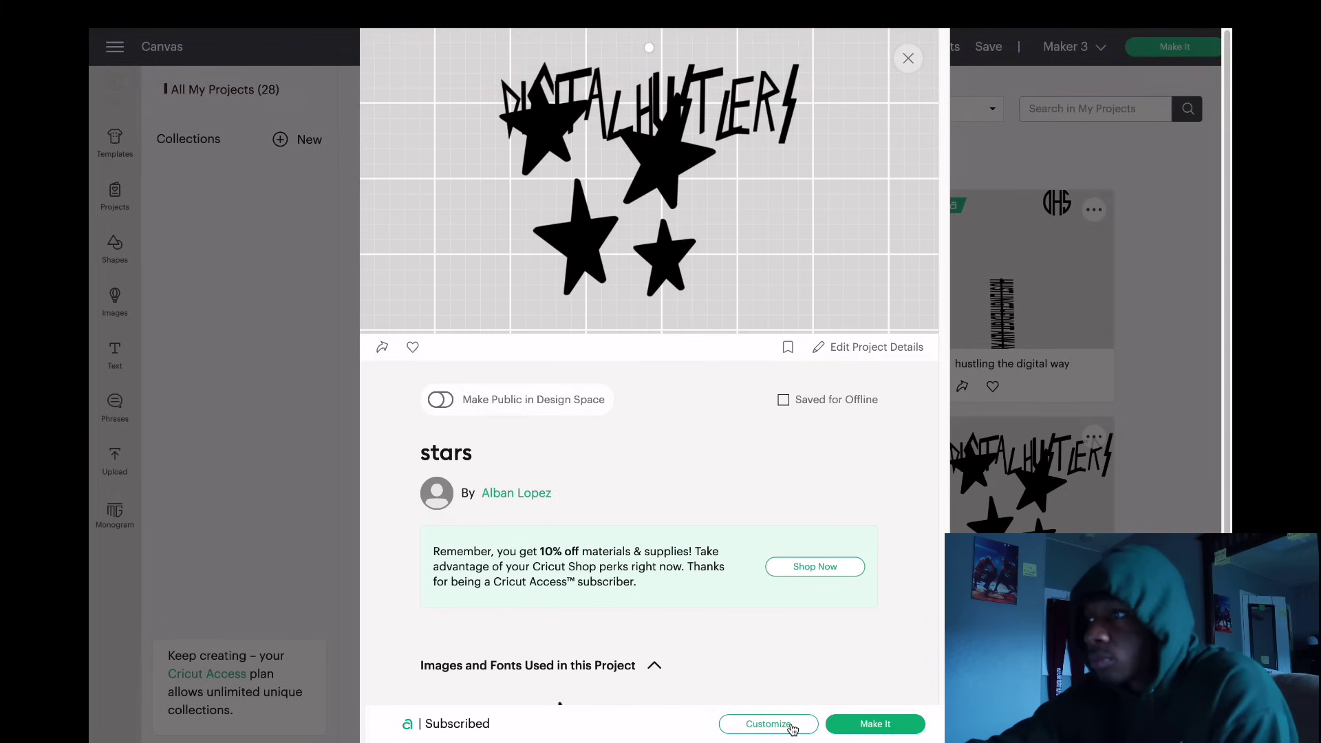
click(569, 72)
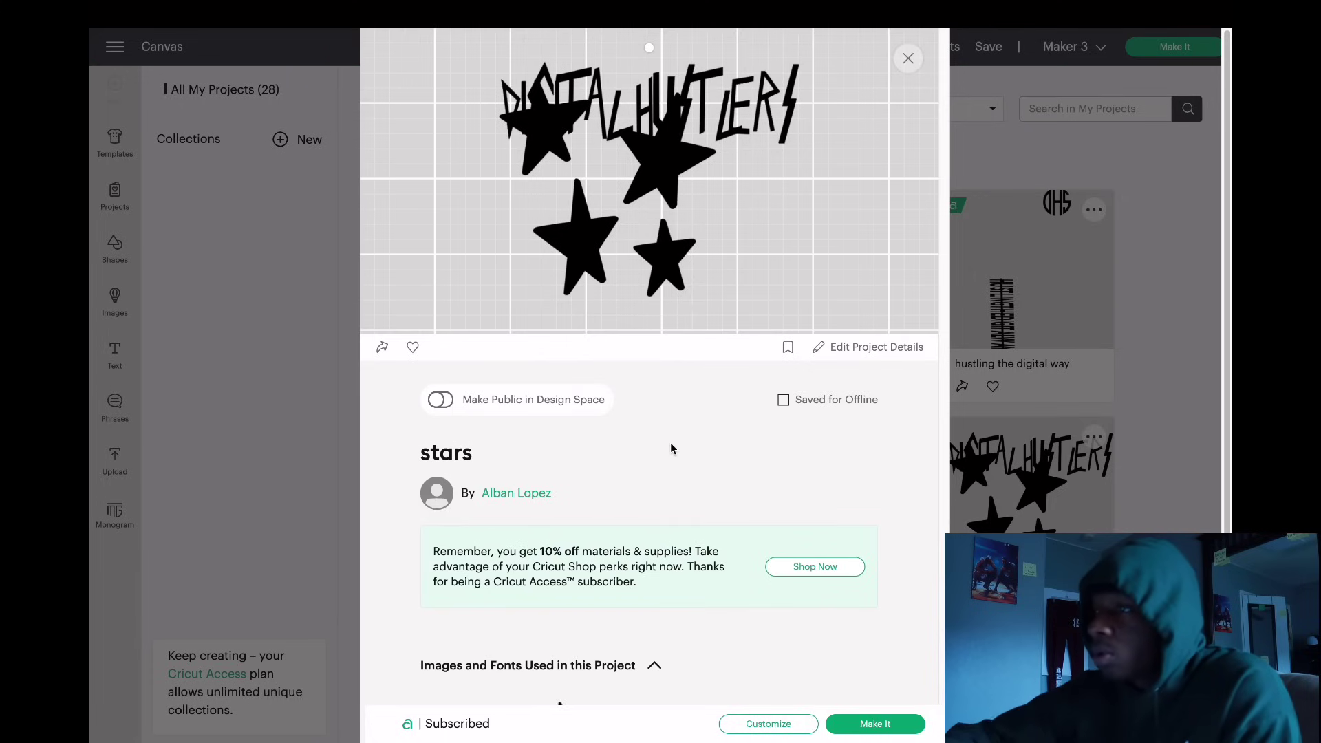
click(786, 724)
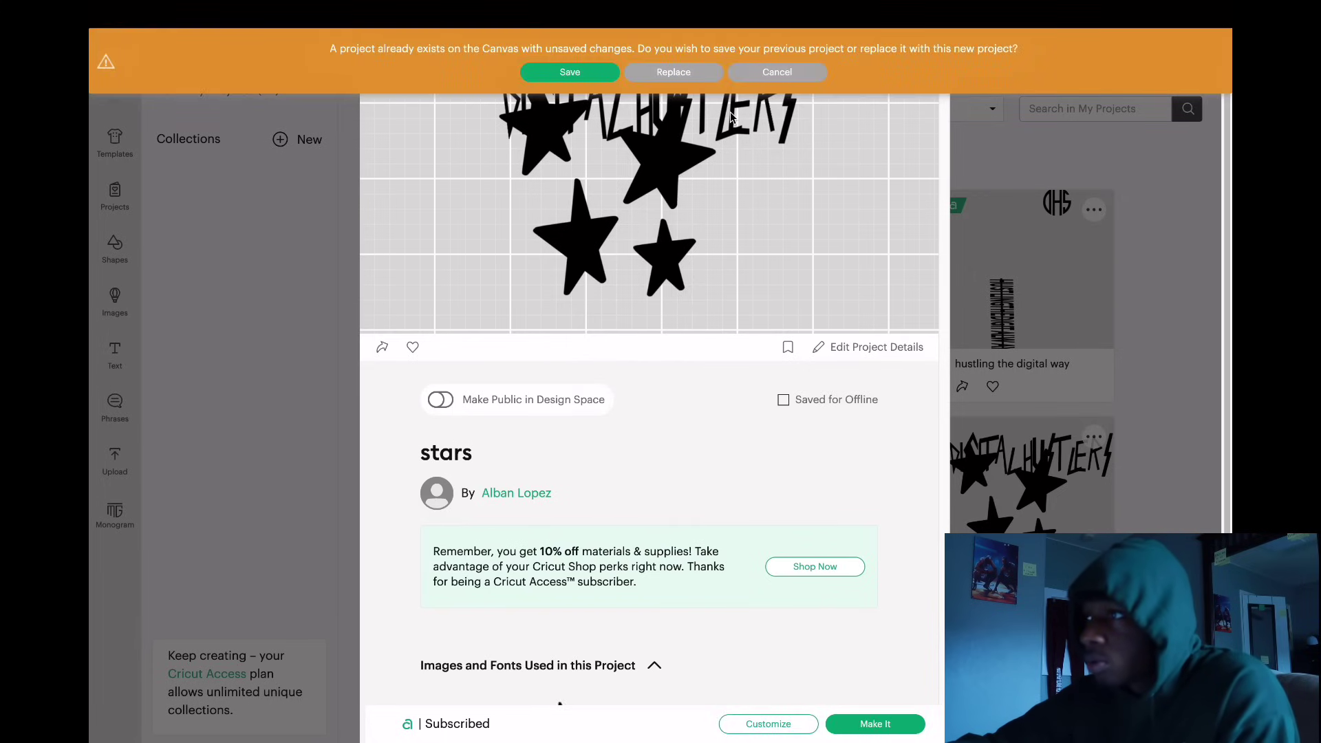
click(771, 72)
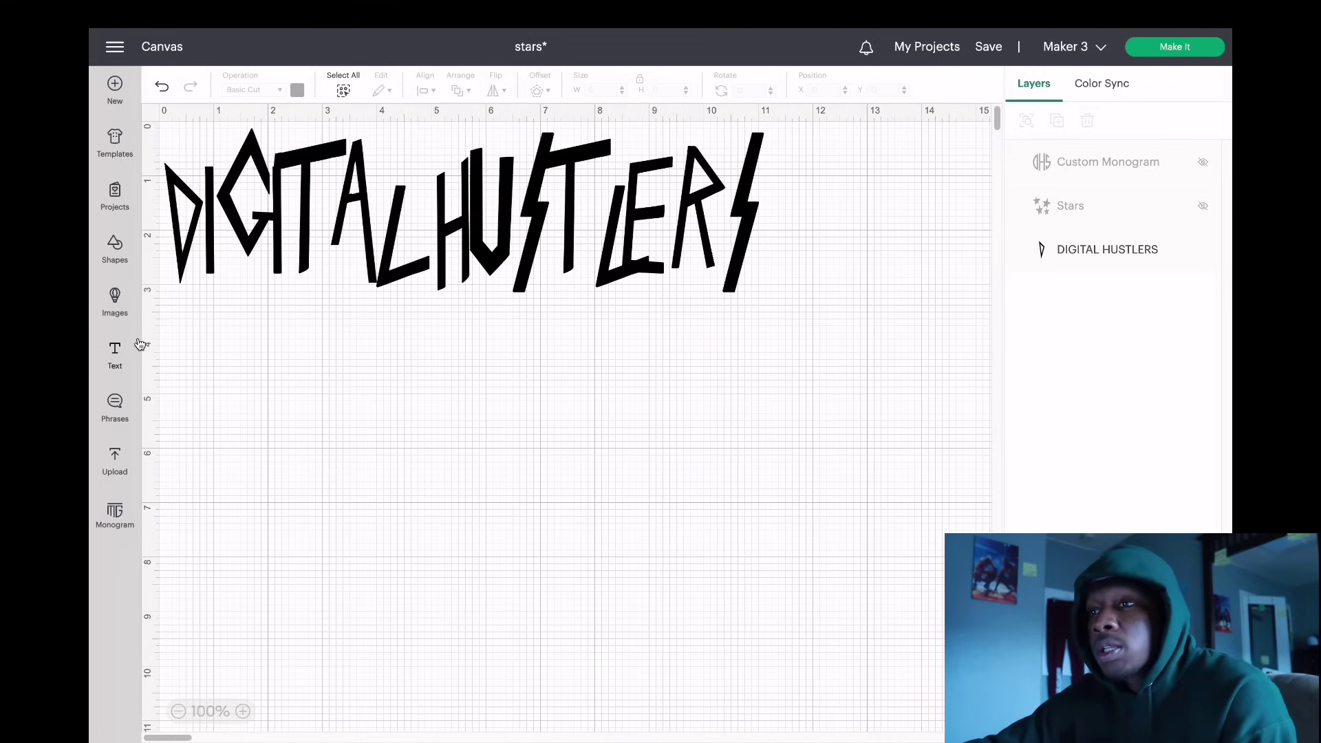
Step: Add a rounded square shape to the canvas and resize it proportionally to about 5.67 inches
click(117, 266)
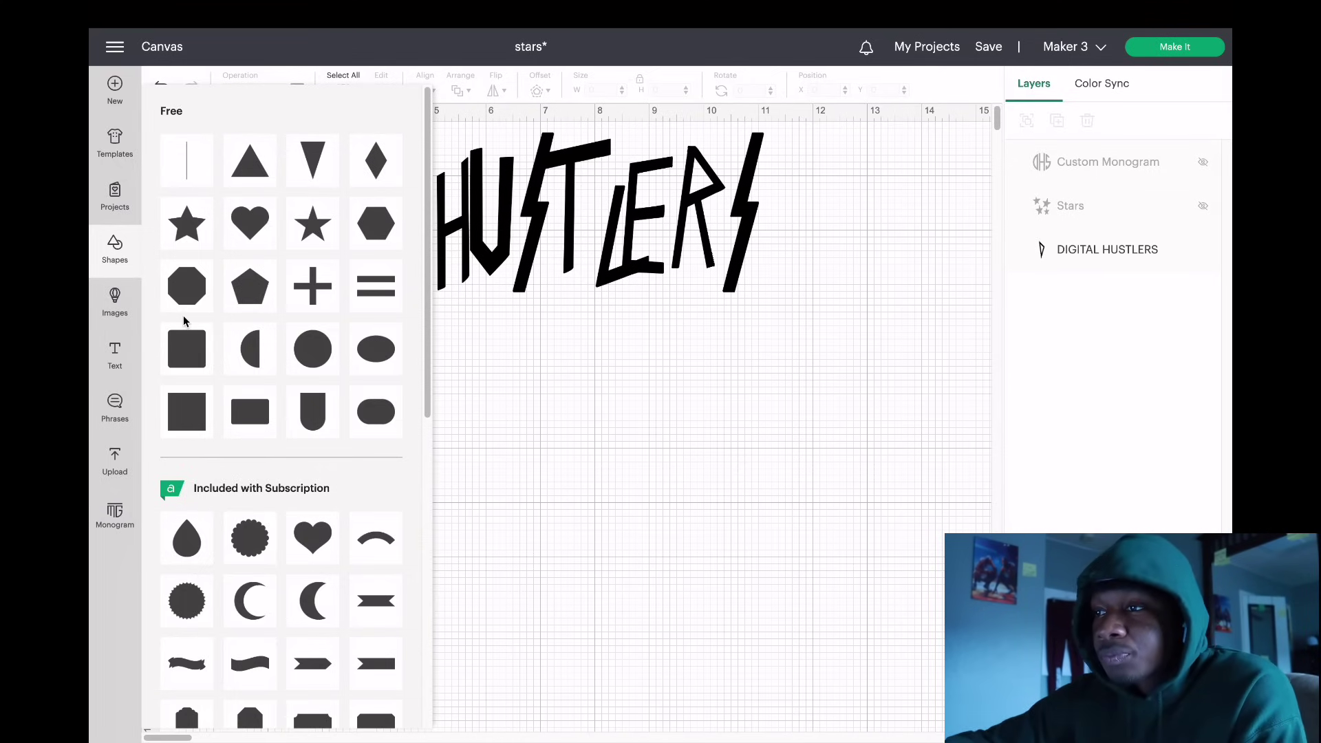
click(186, 348)
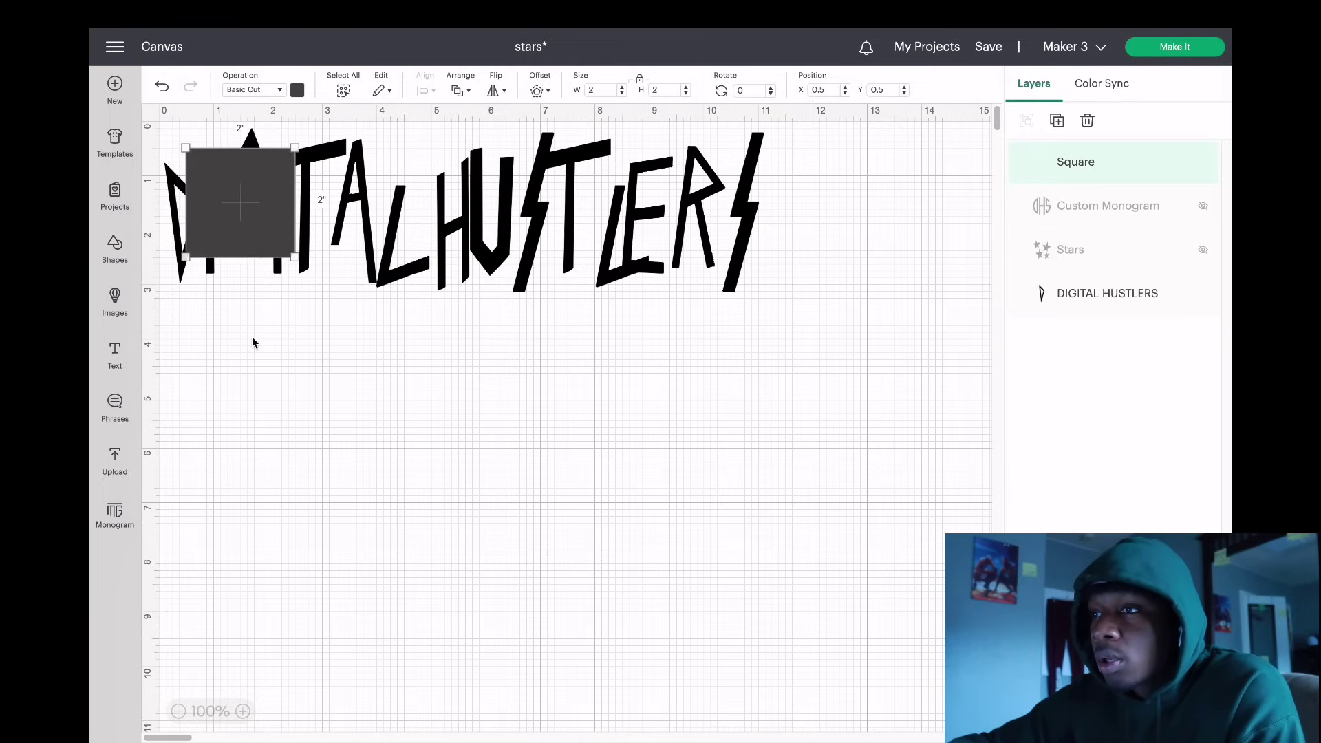
drag(293, 256, 524, 487)
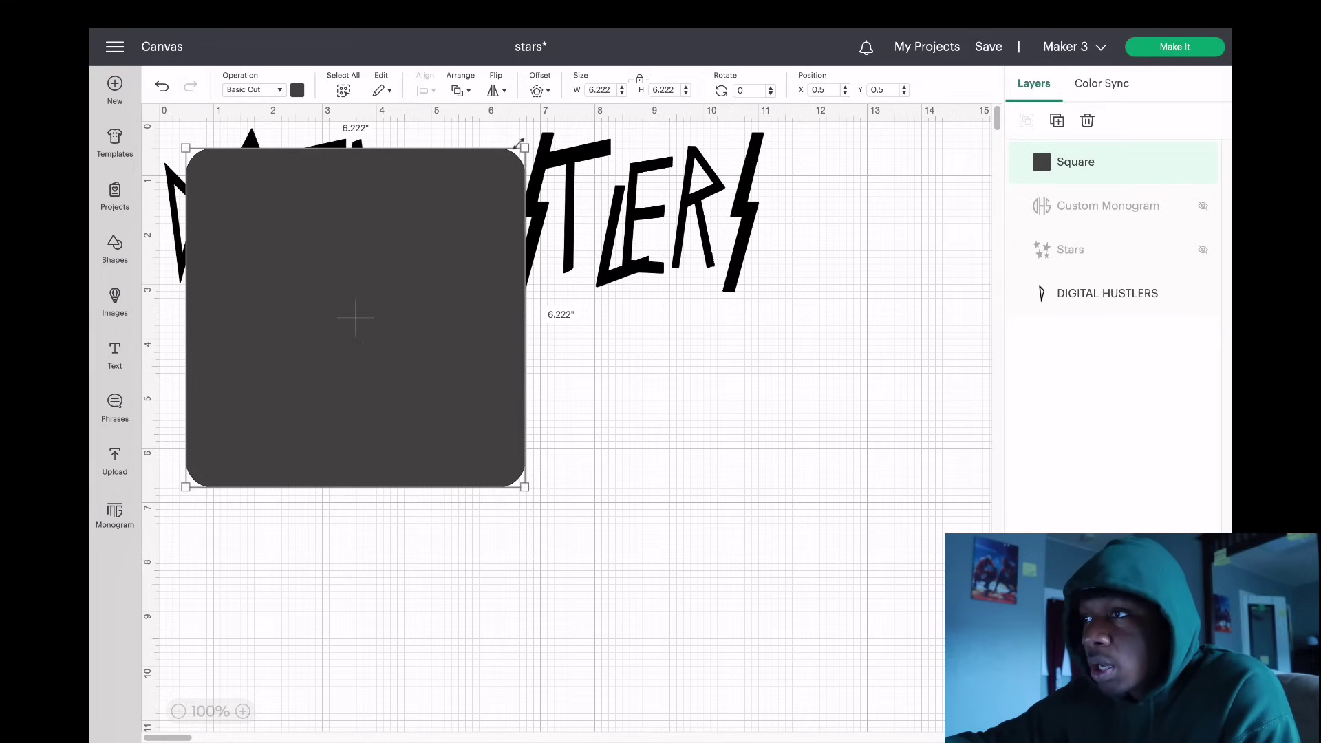
drag(521, 147, 491, 260)
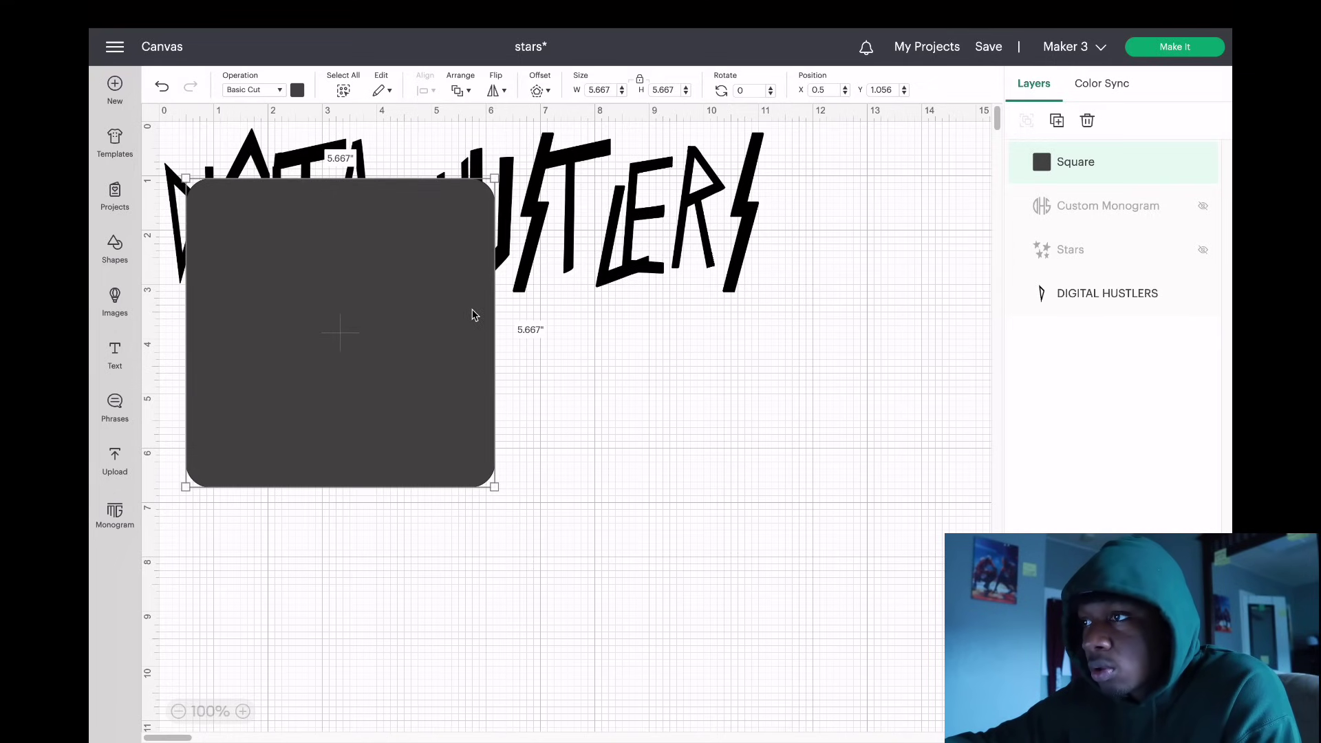
Step: Add a rounded rectangle shape to the canvas and hide the Square layer, leaving the rectangle selected
drag(472, 315, 511, 284)
click(117, 256)
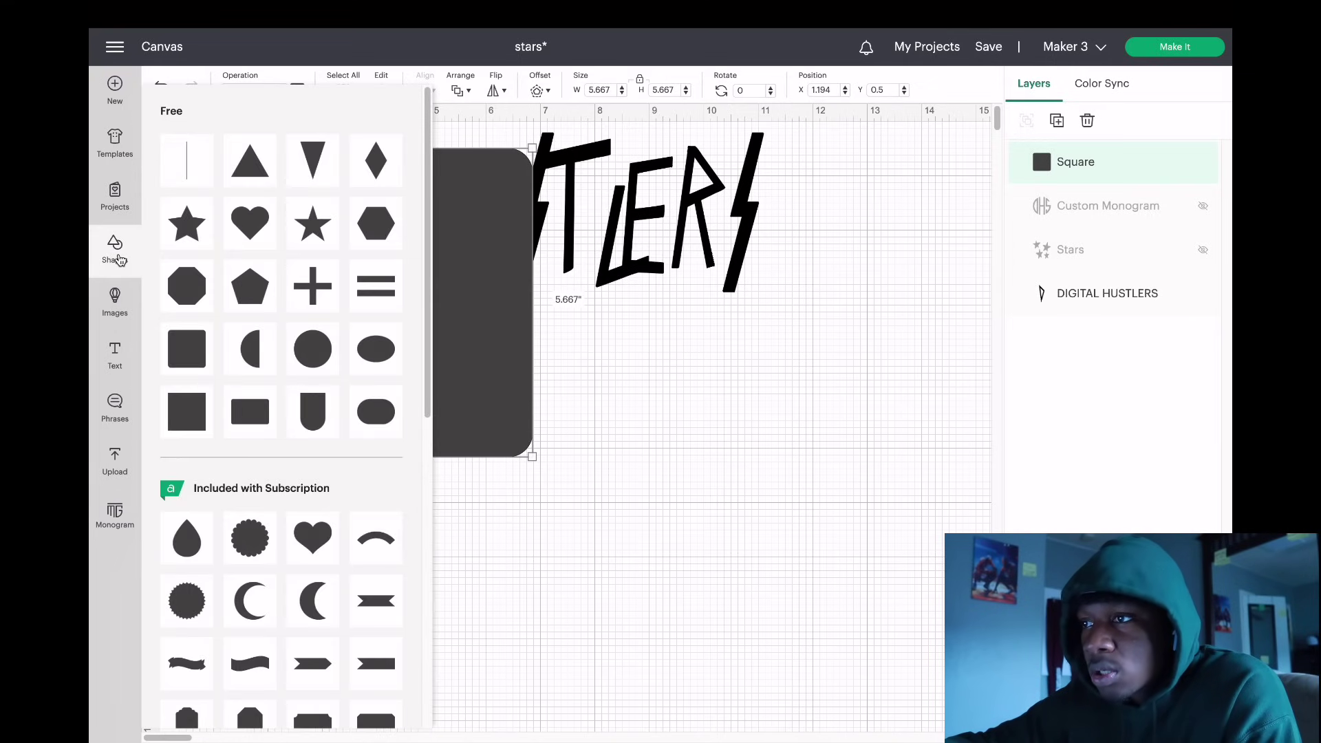
click(249, 415)
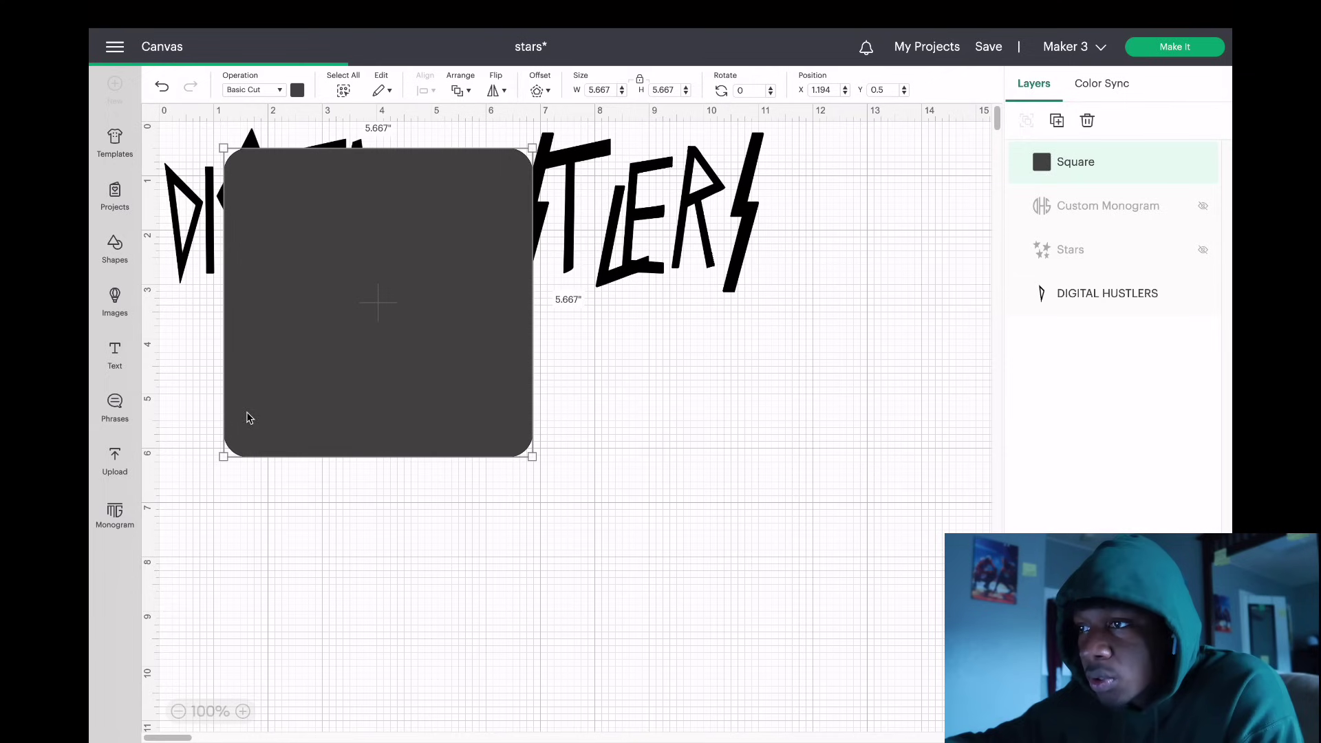
click(453, 303)
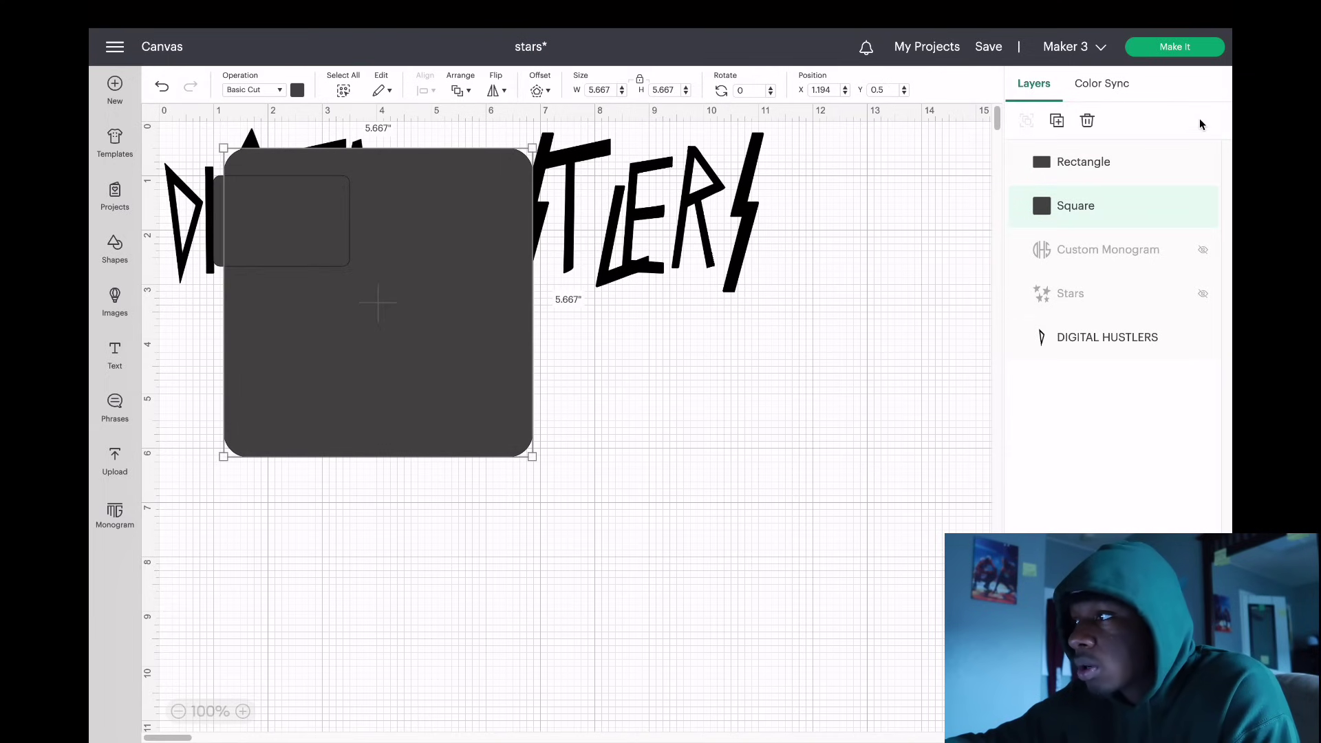
click(1202, 206)
click(306, 242)
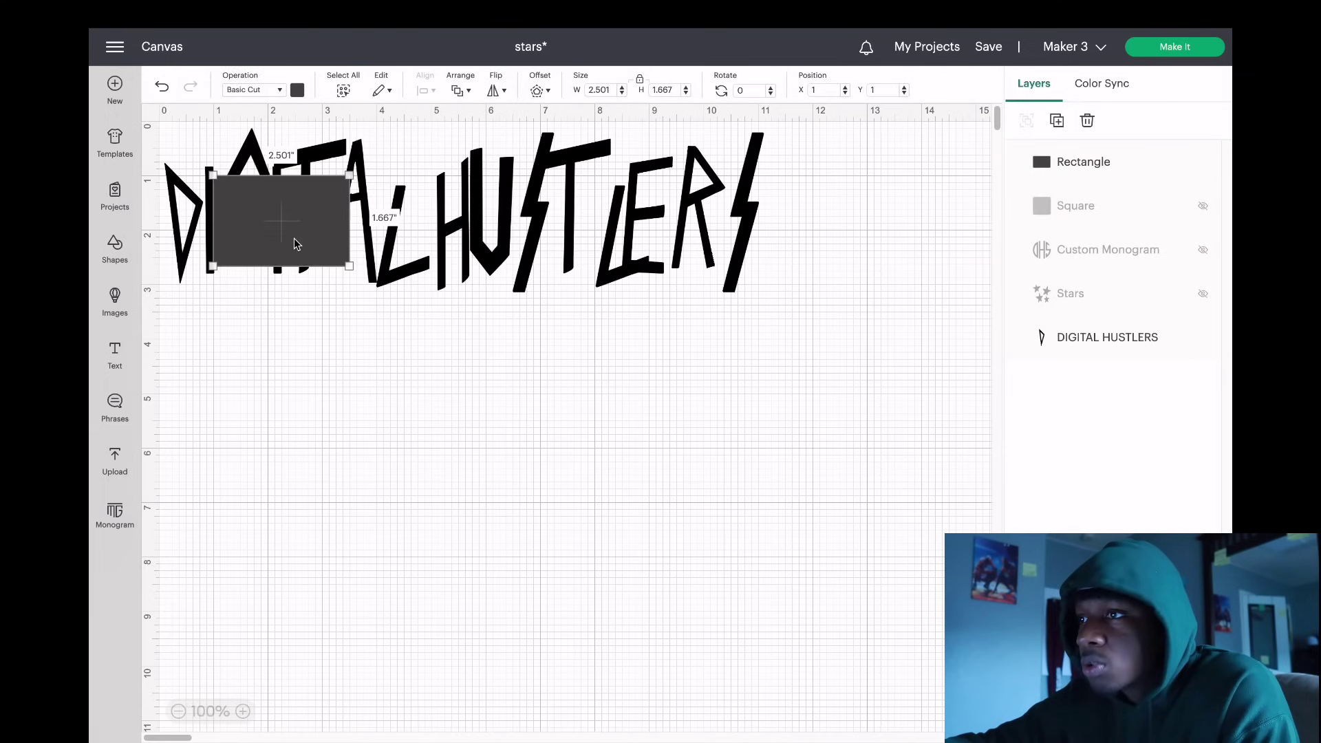
Step: Enlarge the rectangle to about 9.5 by 6.33 inches, place it at the canvas origin, and check the DIGITAL HUSTLERS text size
drag(342, 260, 732, 523)
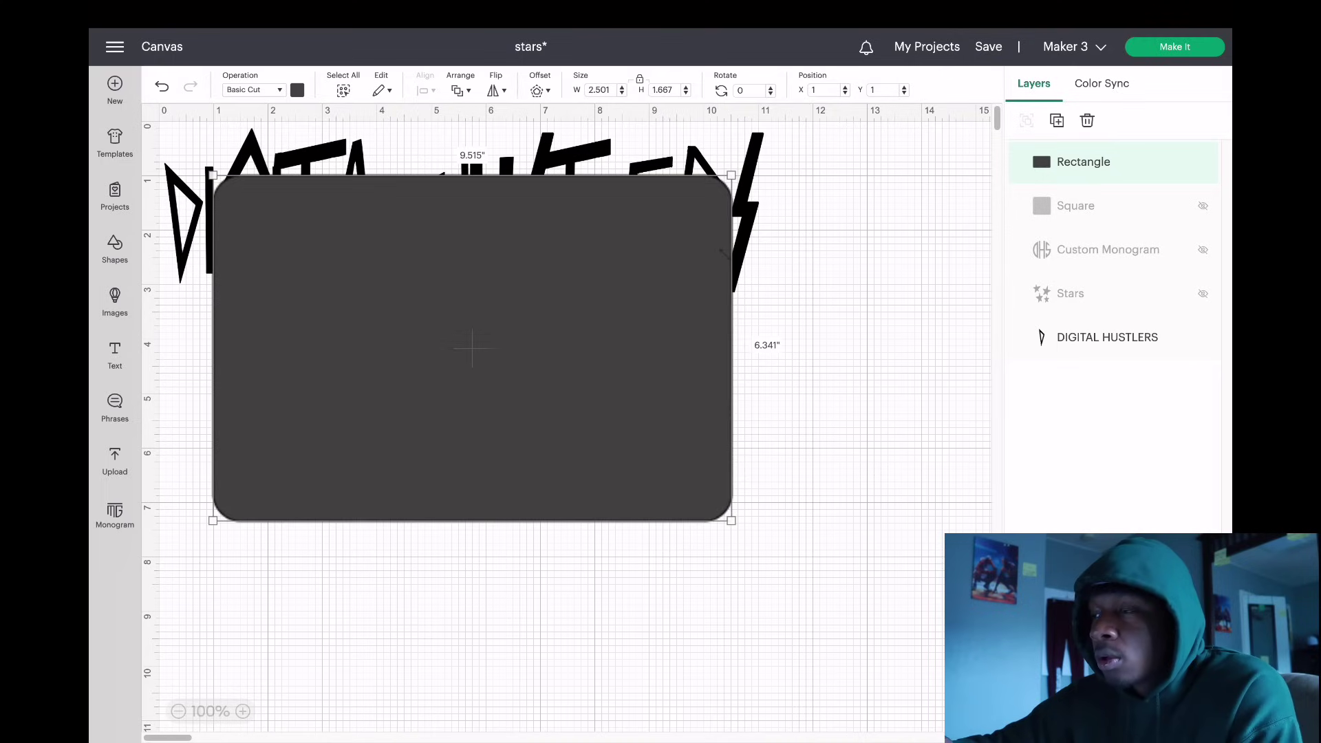
drag(652, 249, 596, 130)
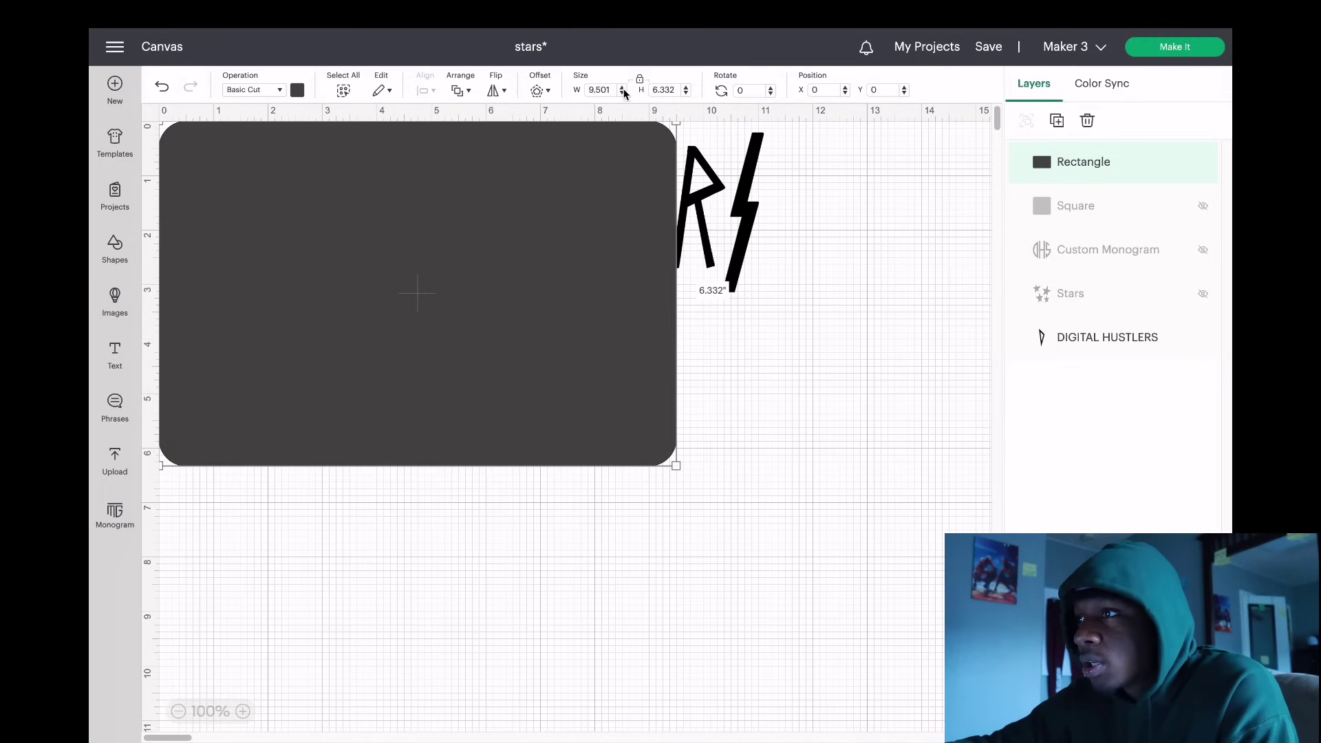
click(683, 236)
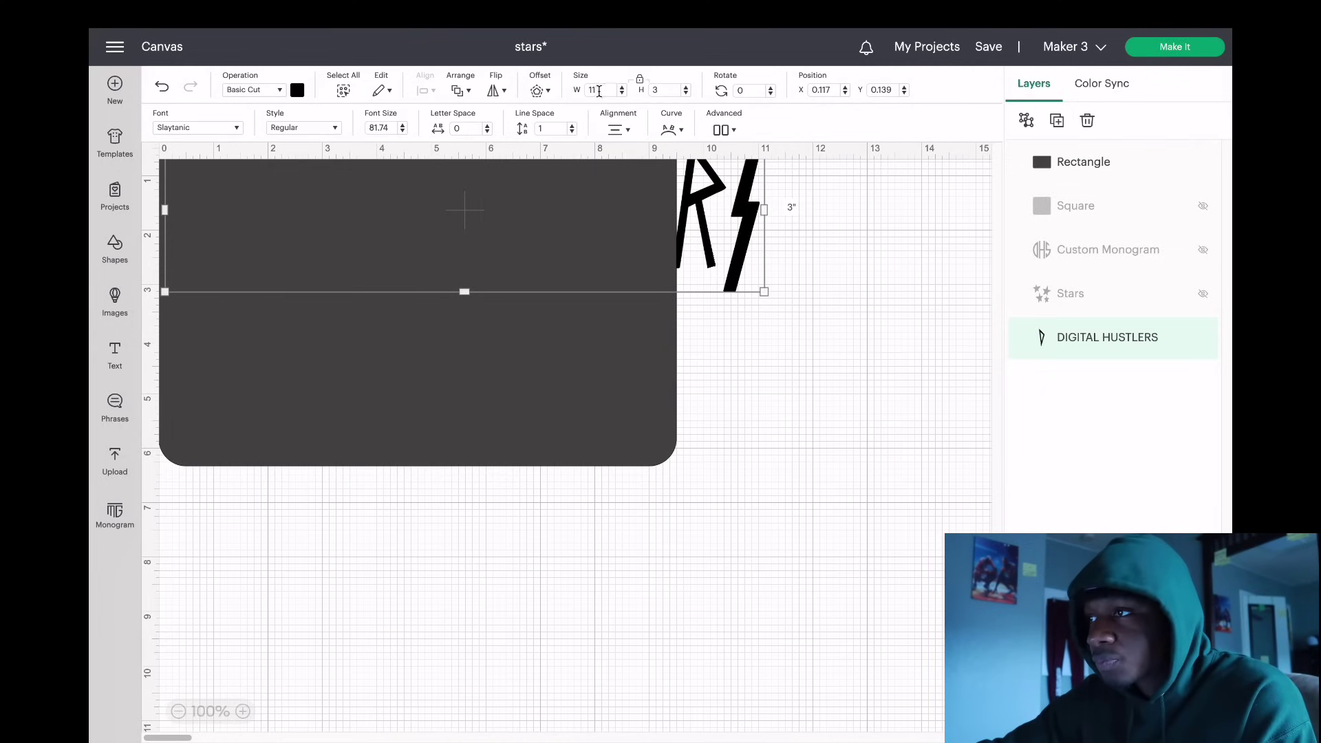
Step: Set the rectangle's width to 11.5 inches, unlock its proportions, and set the height to 3.5 inches
click(596, 313)
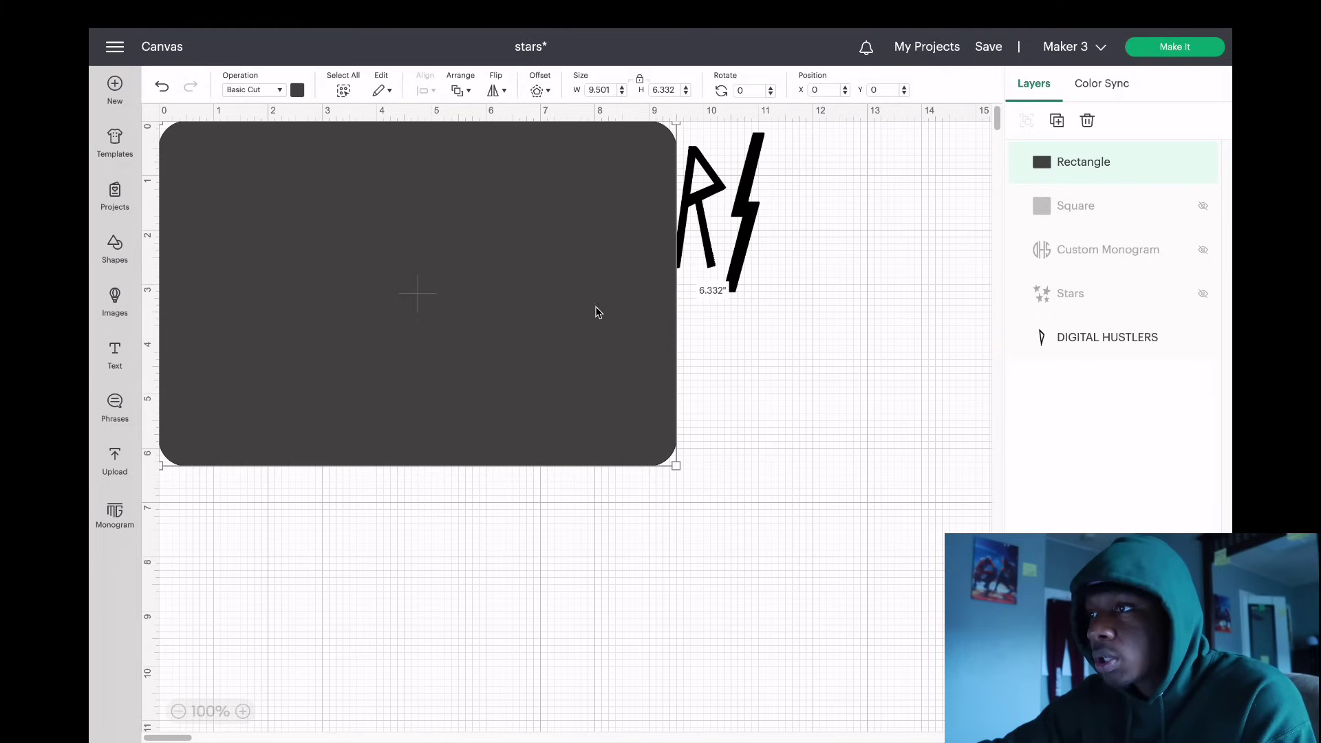
double_click(609, 90)
key(BackSpace)
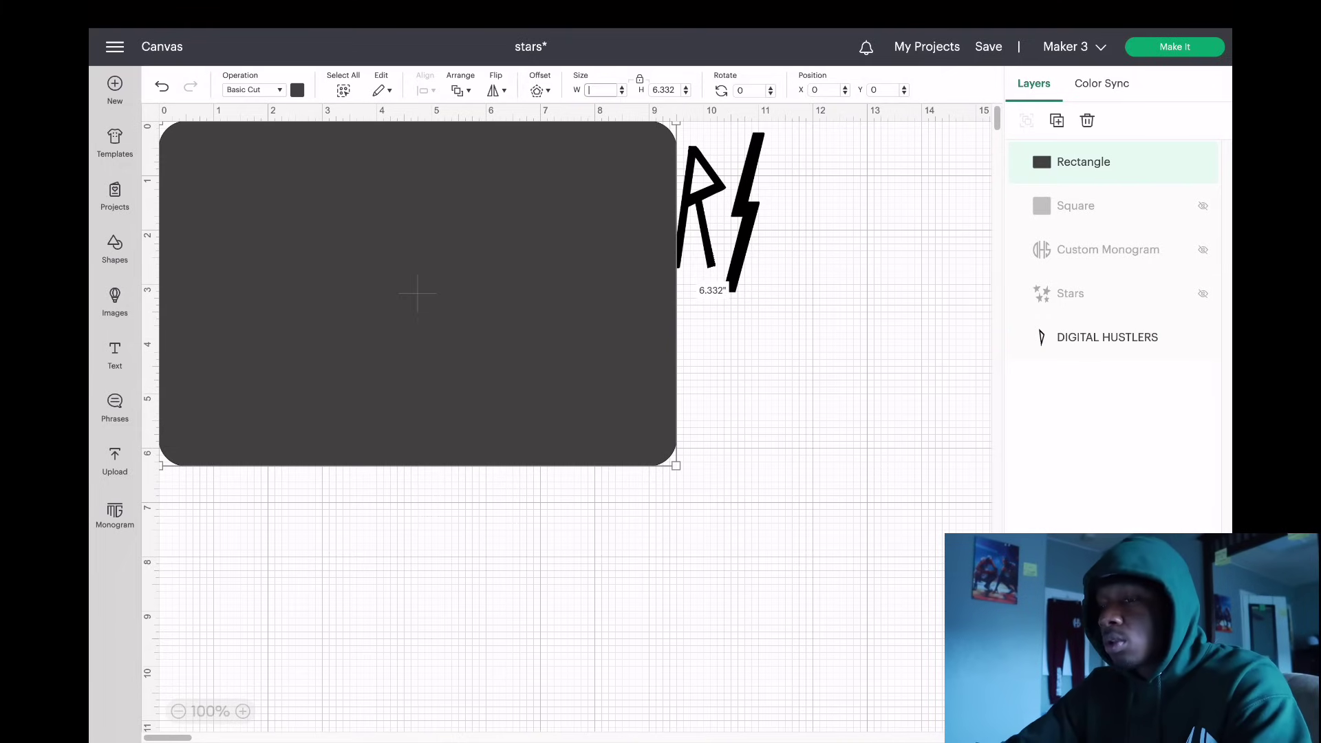
text(11.)
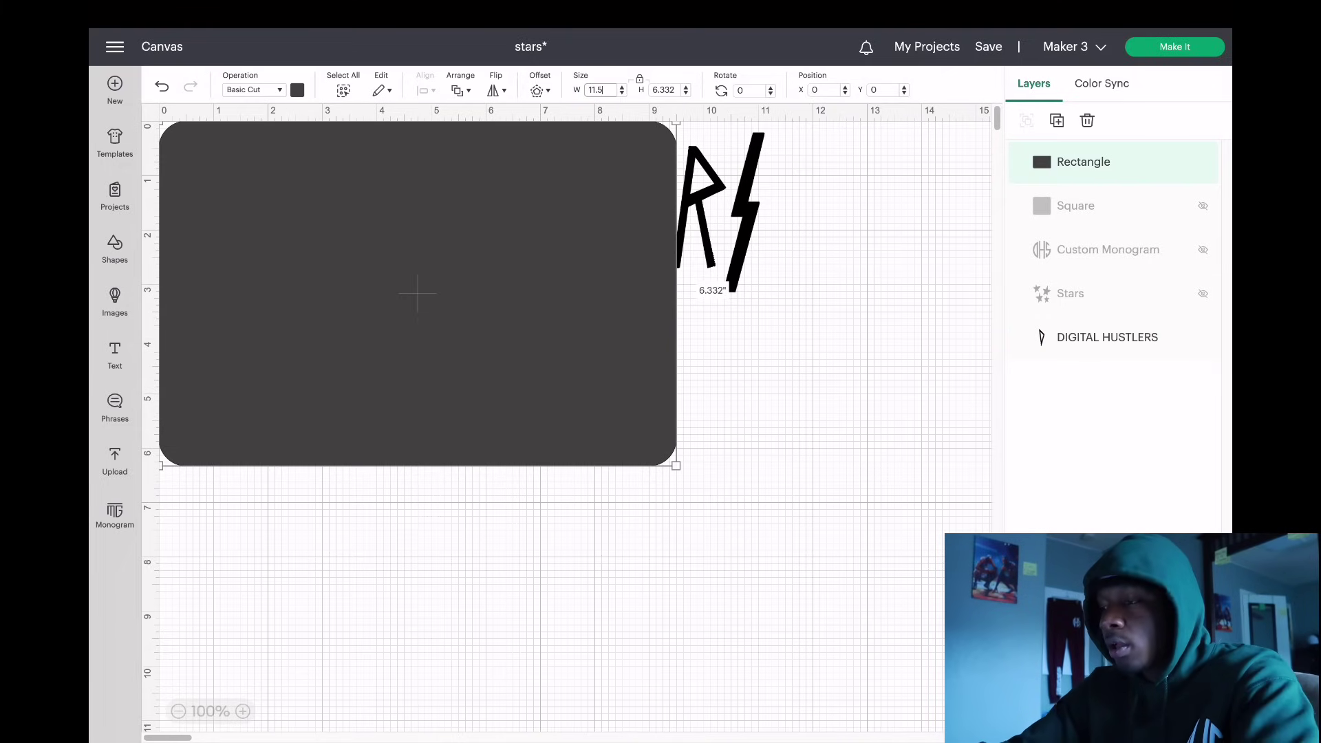
text(5)
key(Return)
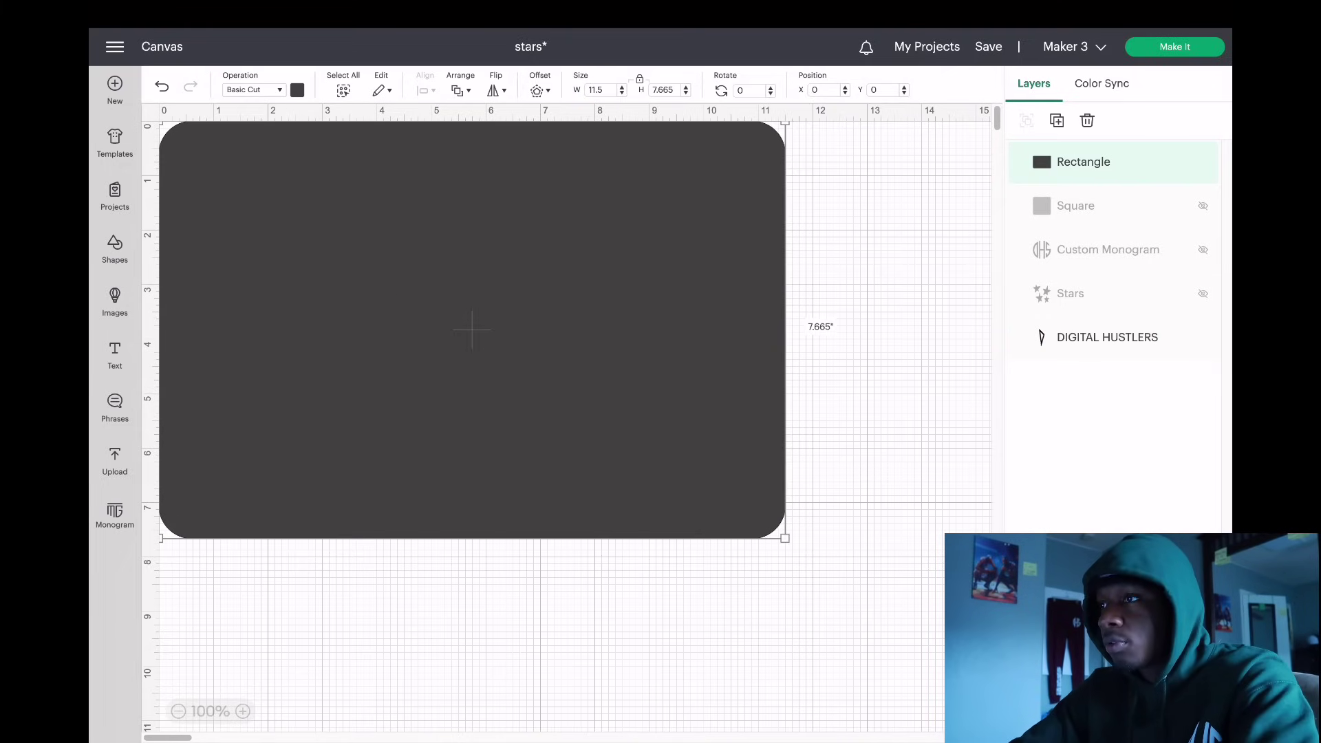
click(641, 82)
double_click(677, 90)
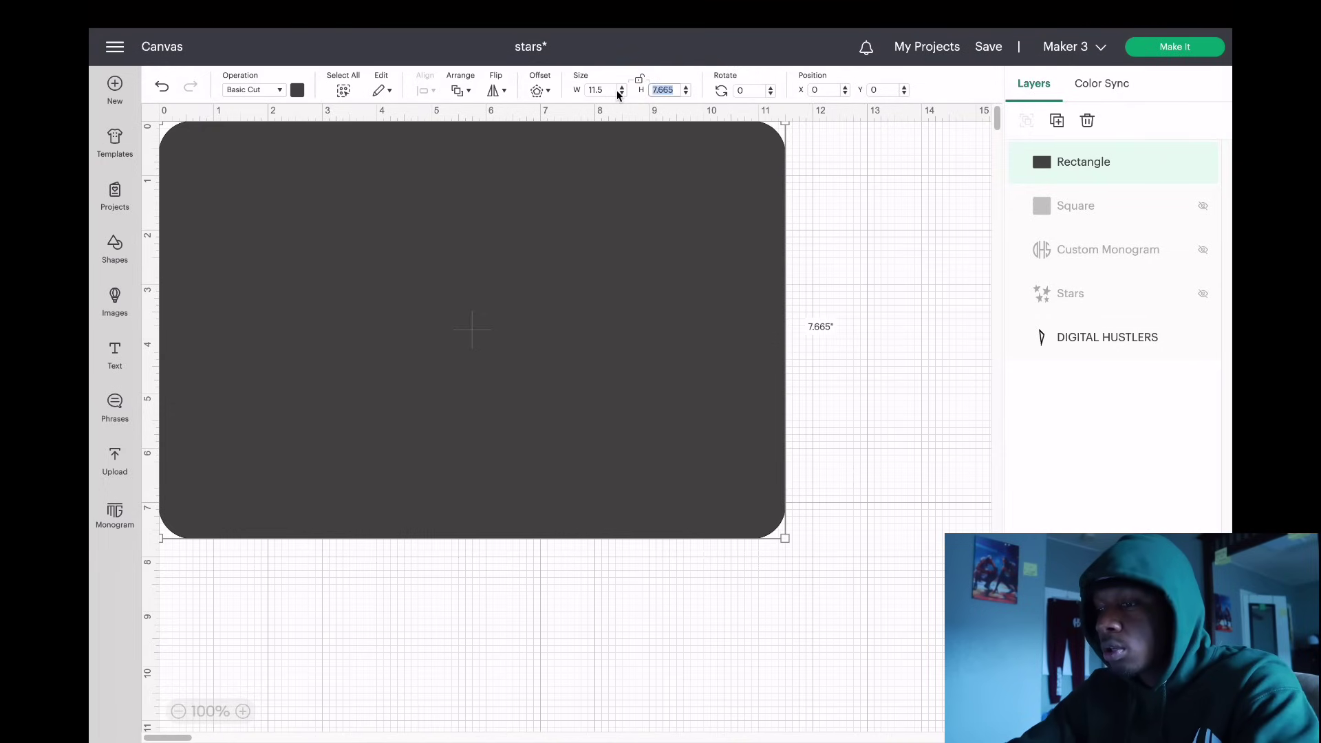
text(3.5)
key(Return)
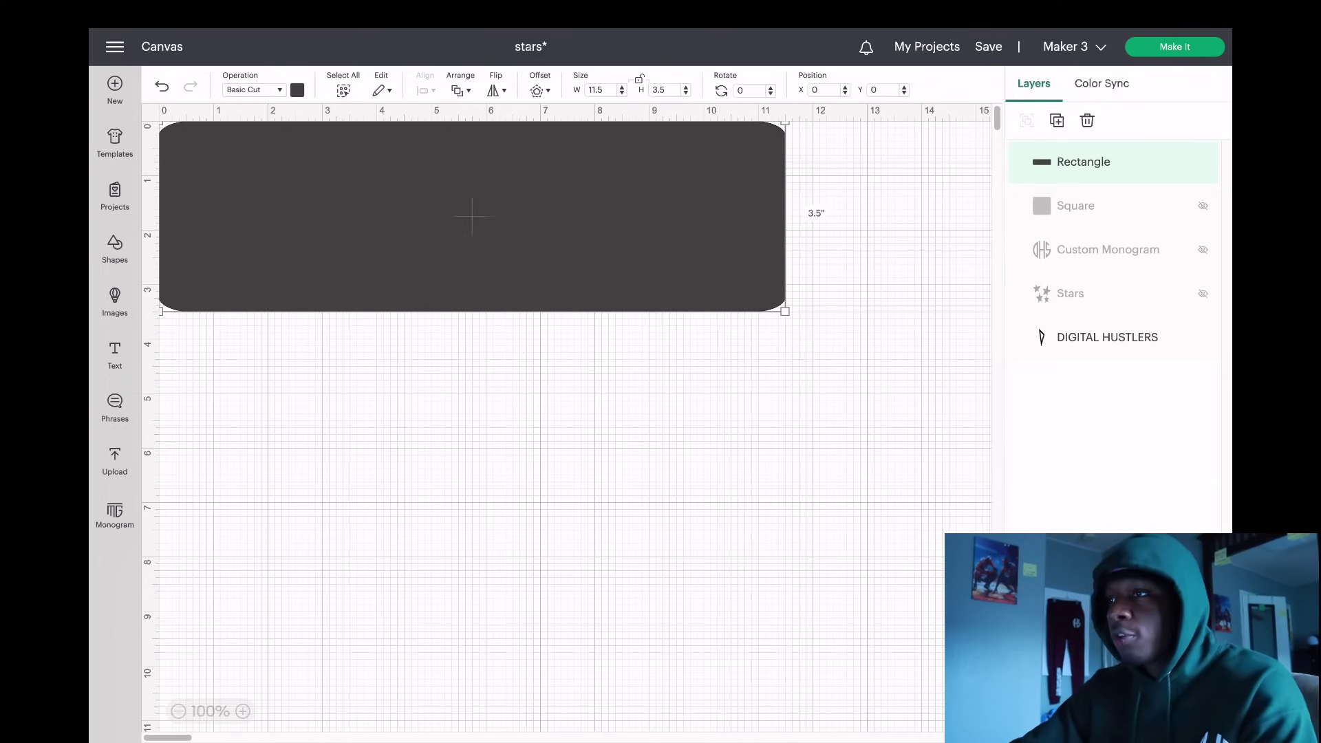
Step: Change the rectangle's material color to white
click(298, 93)
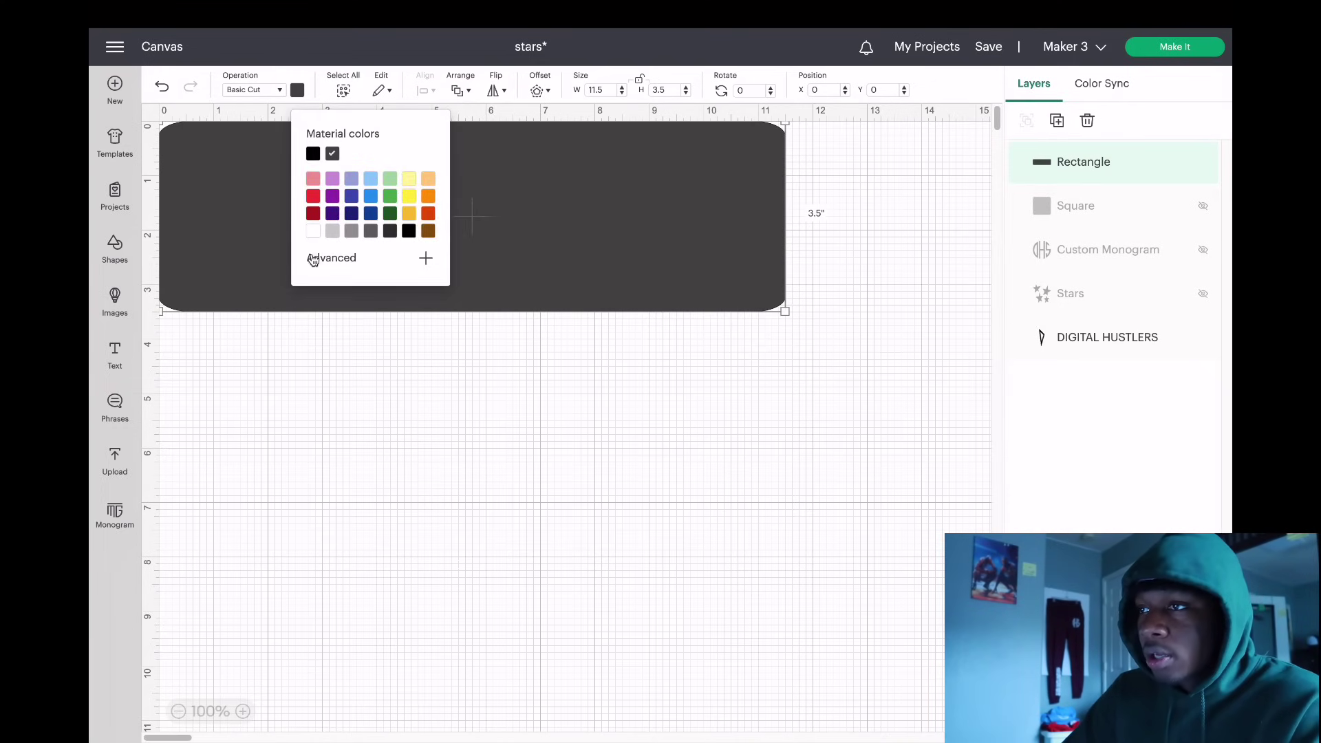
click(314, 232)
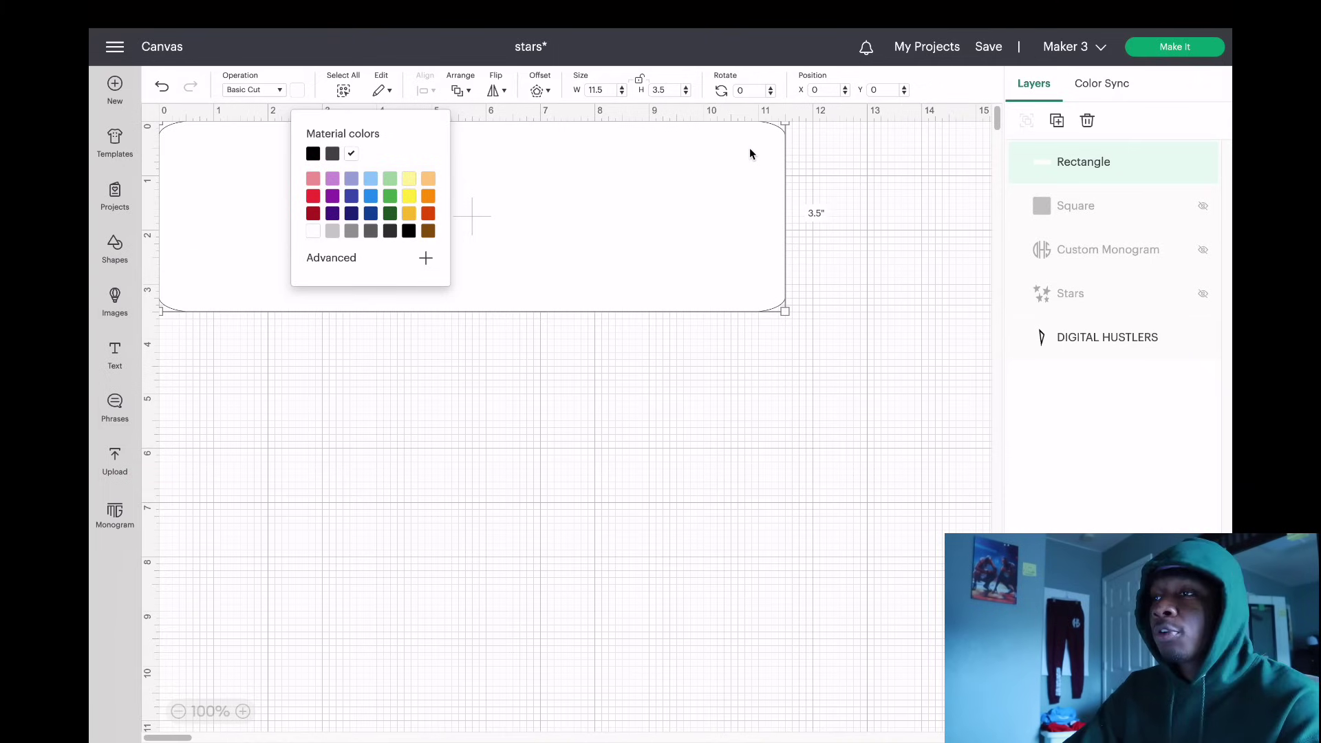
click(834, 298)
Step: Send the white rectangle to the back behind the DIGITAL HUSTLERS text and clear the selection
click(729, 287)
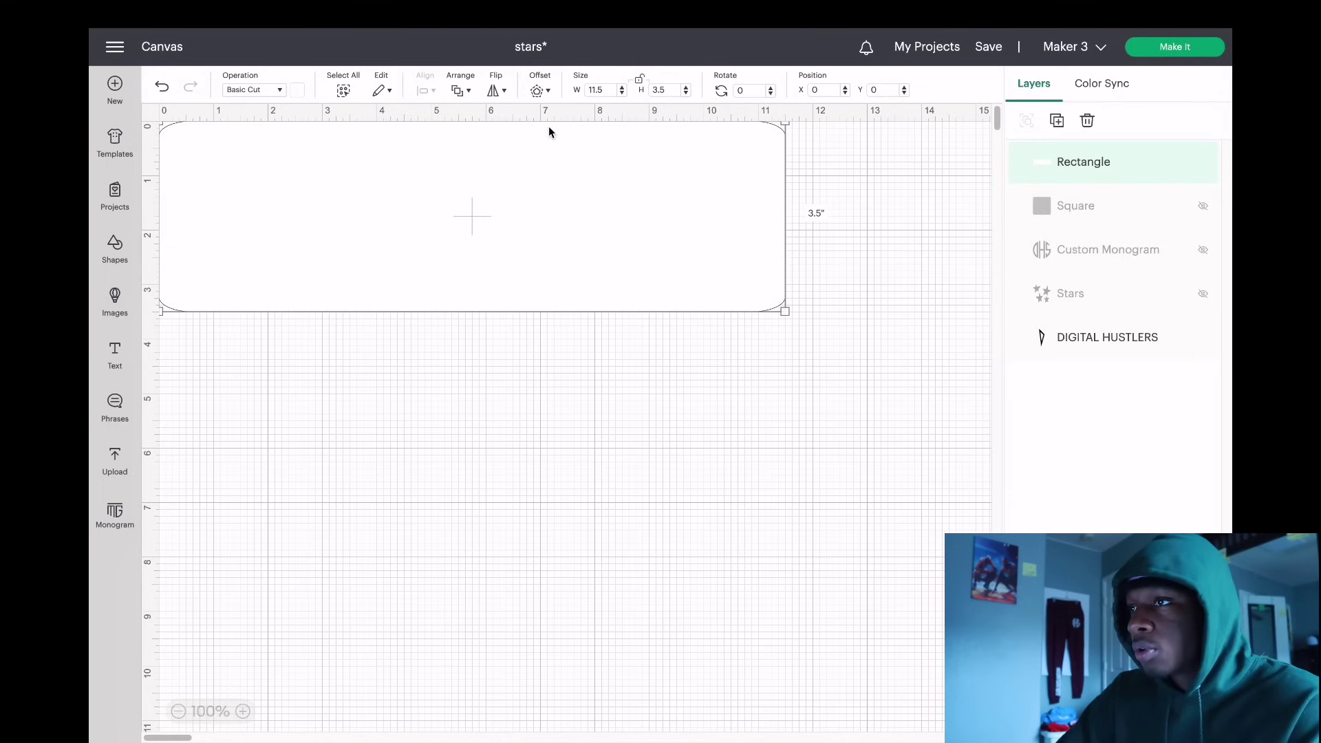
click(468, 92)
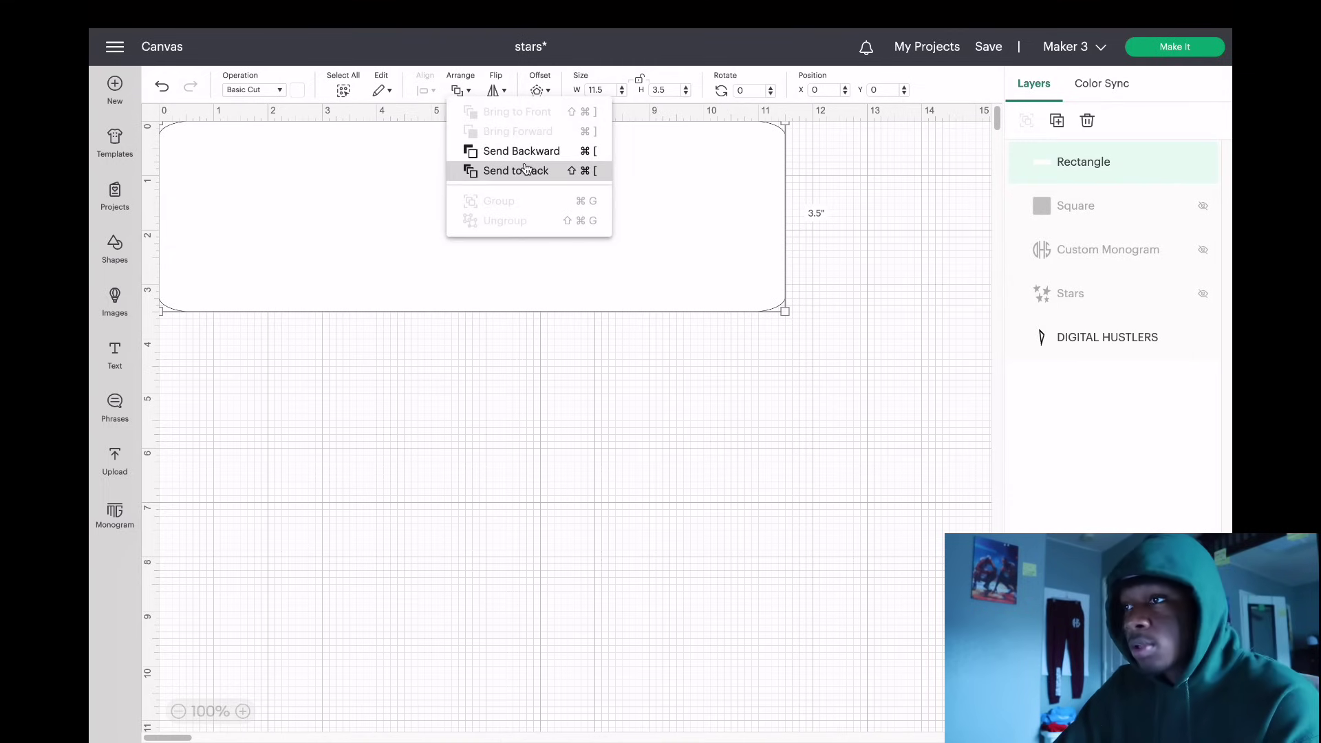
click(562, 185)
click(789, 189)
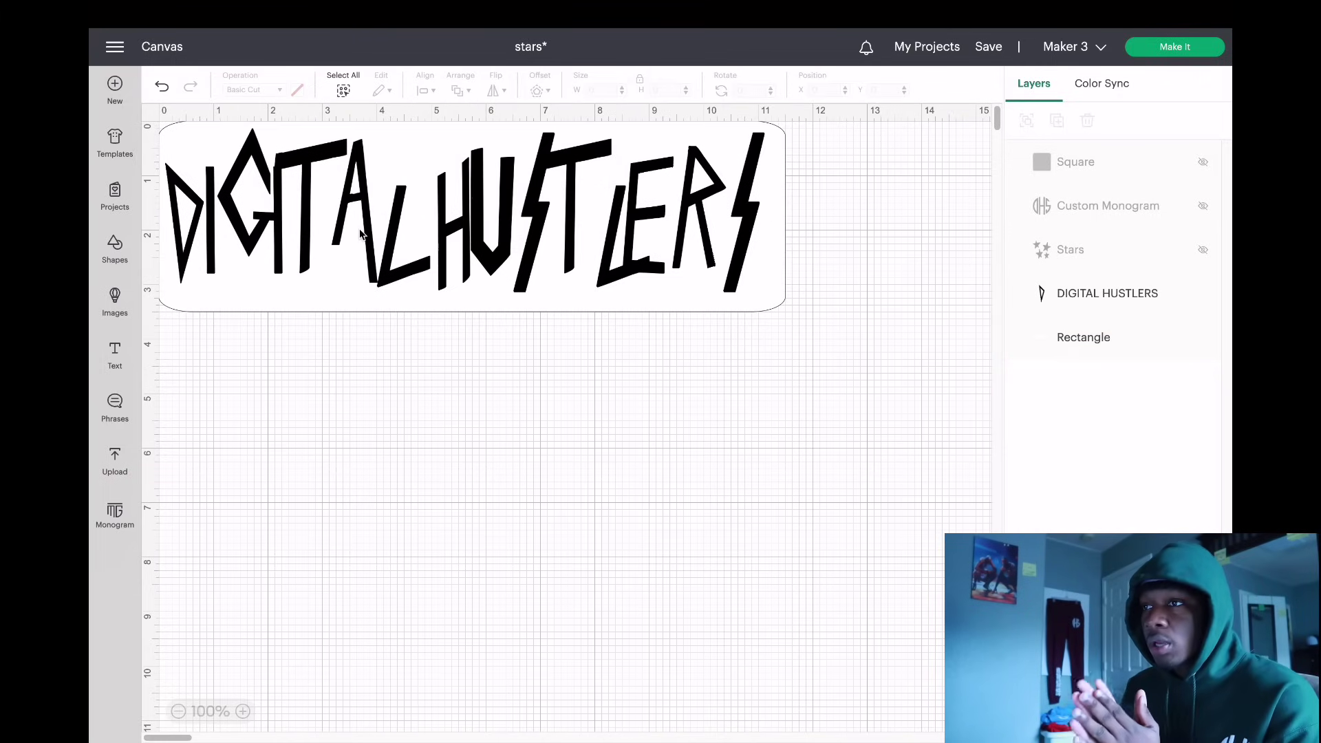
click(541, 275)
click(578, 394)
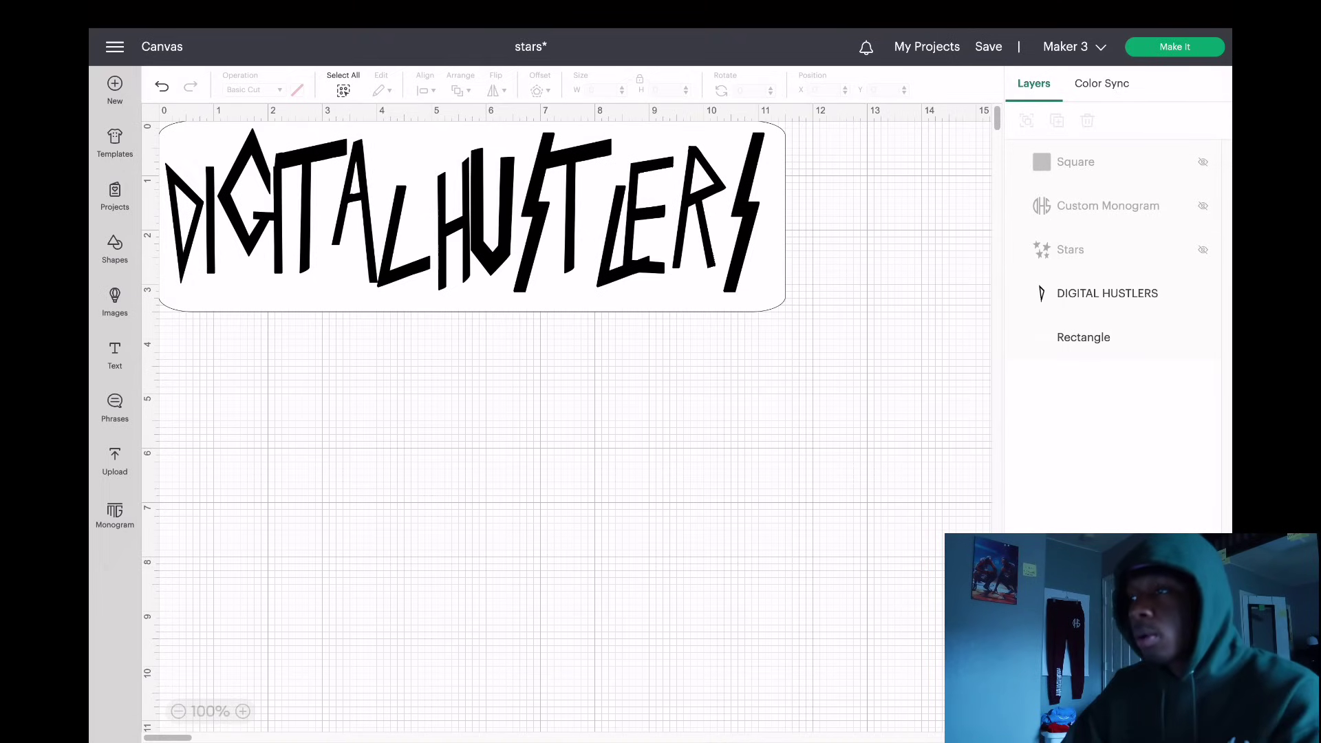
Step: Take a full-screen screenshot, crop it tightly around the DIGITAL HUSTLERS lettering inside the white rectangle, and finish the markup
key(super+shift+3)
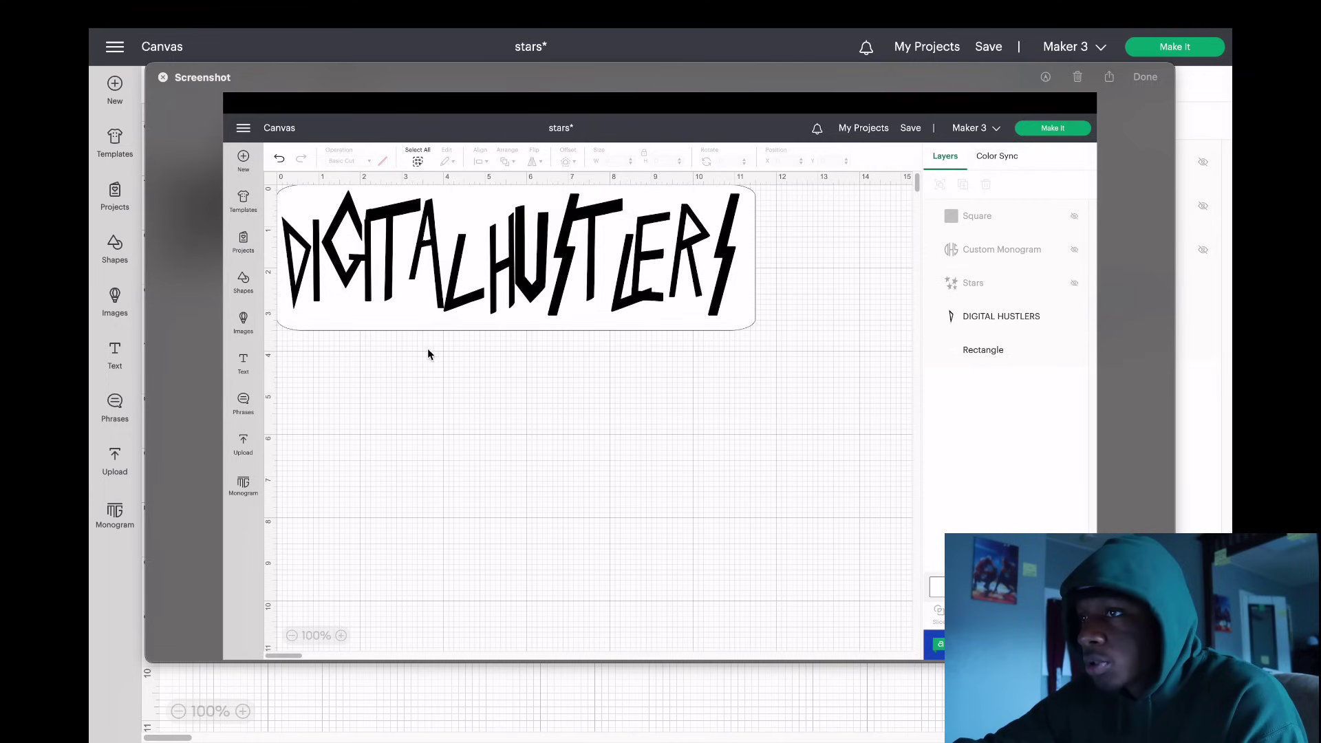
click(1045, 78)
click(581, 77)
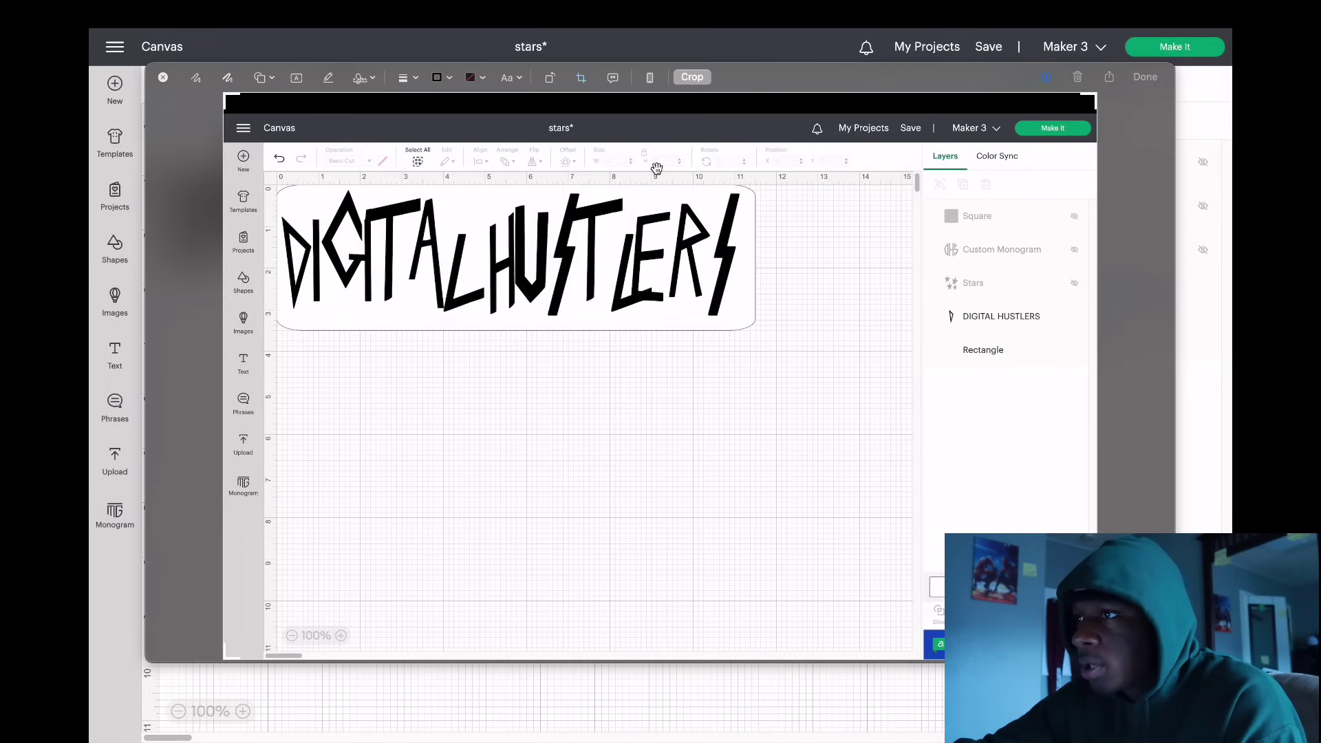
drag(226, 95, 277, 187)
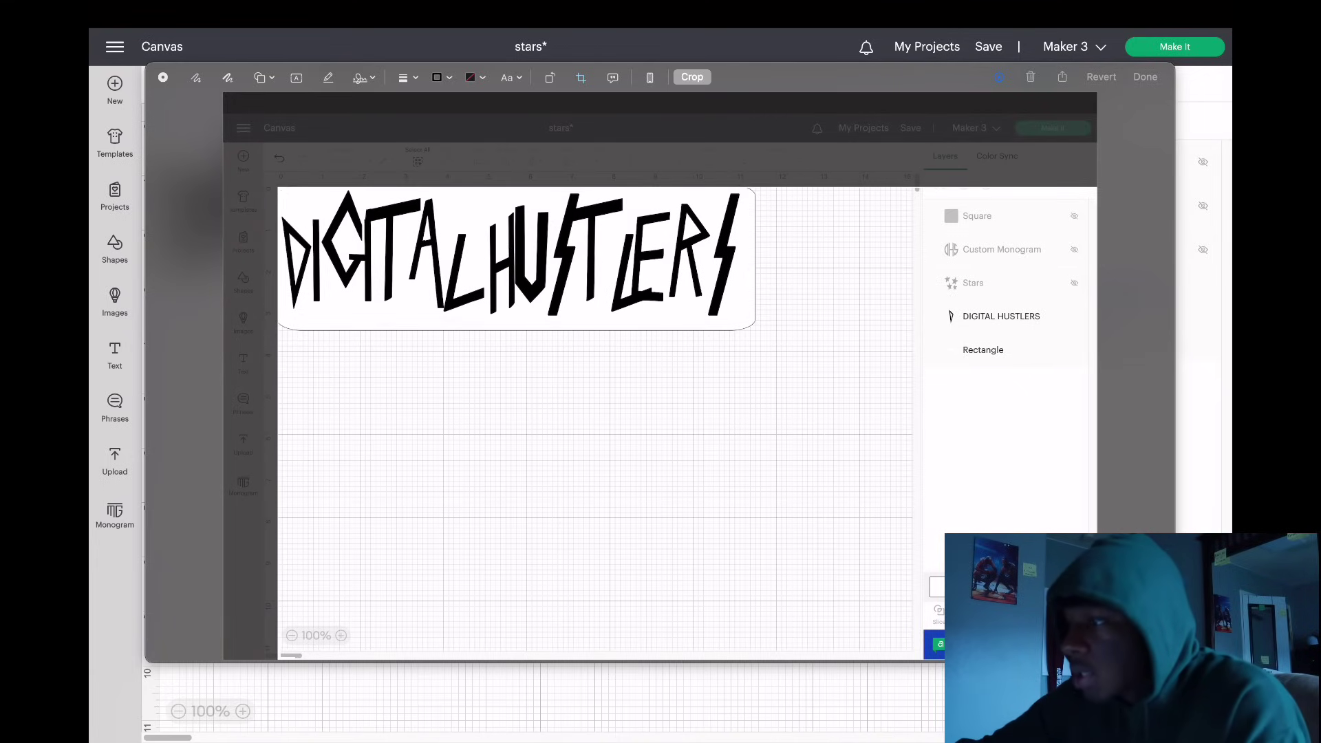
drag(1097, 659, 748, 320)
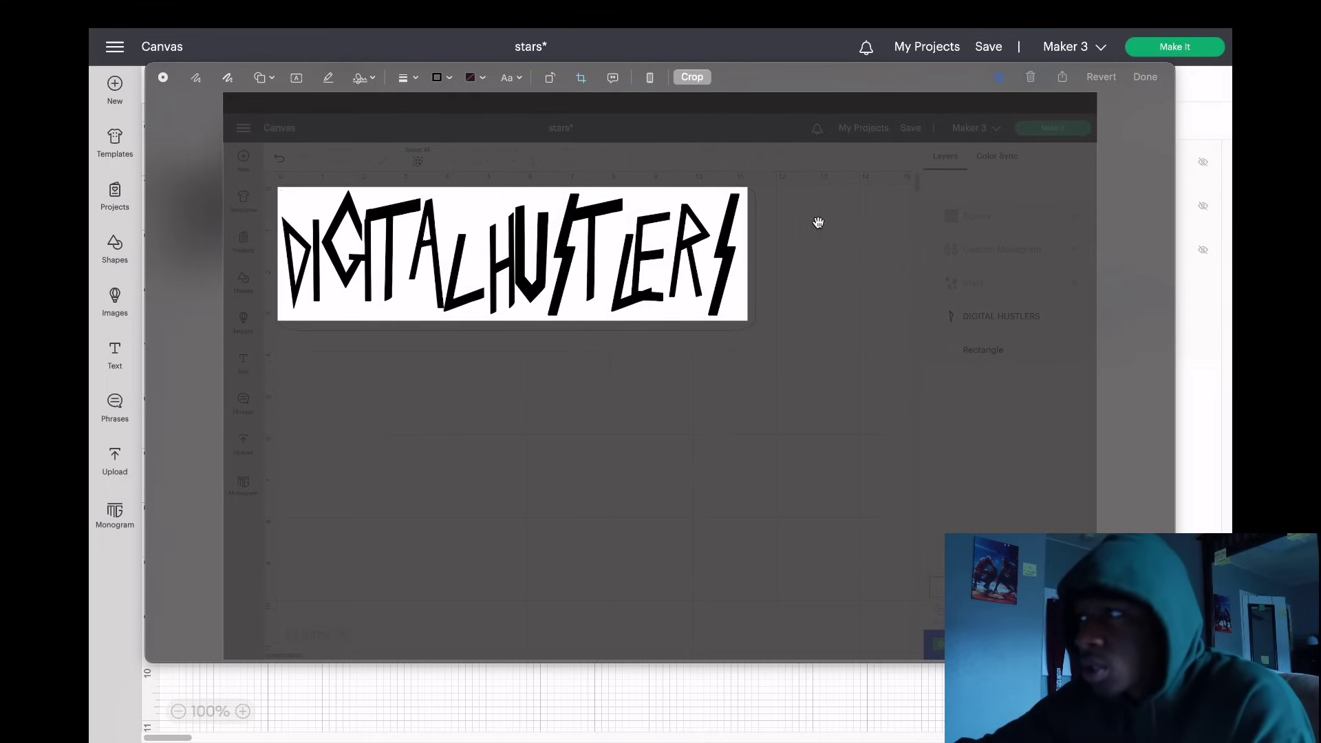
click(1183, 48)
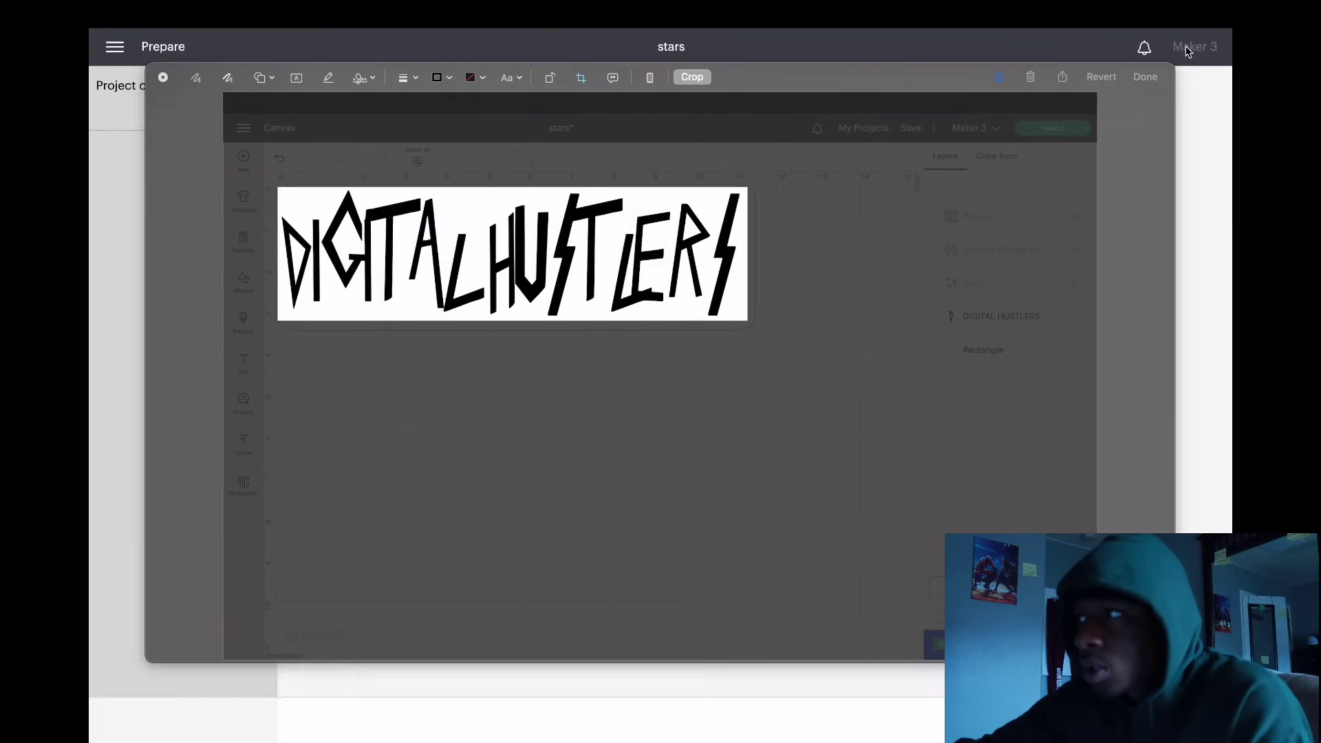
click(699, 77)
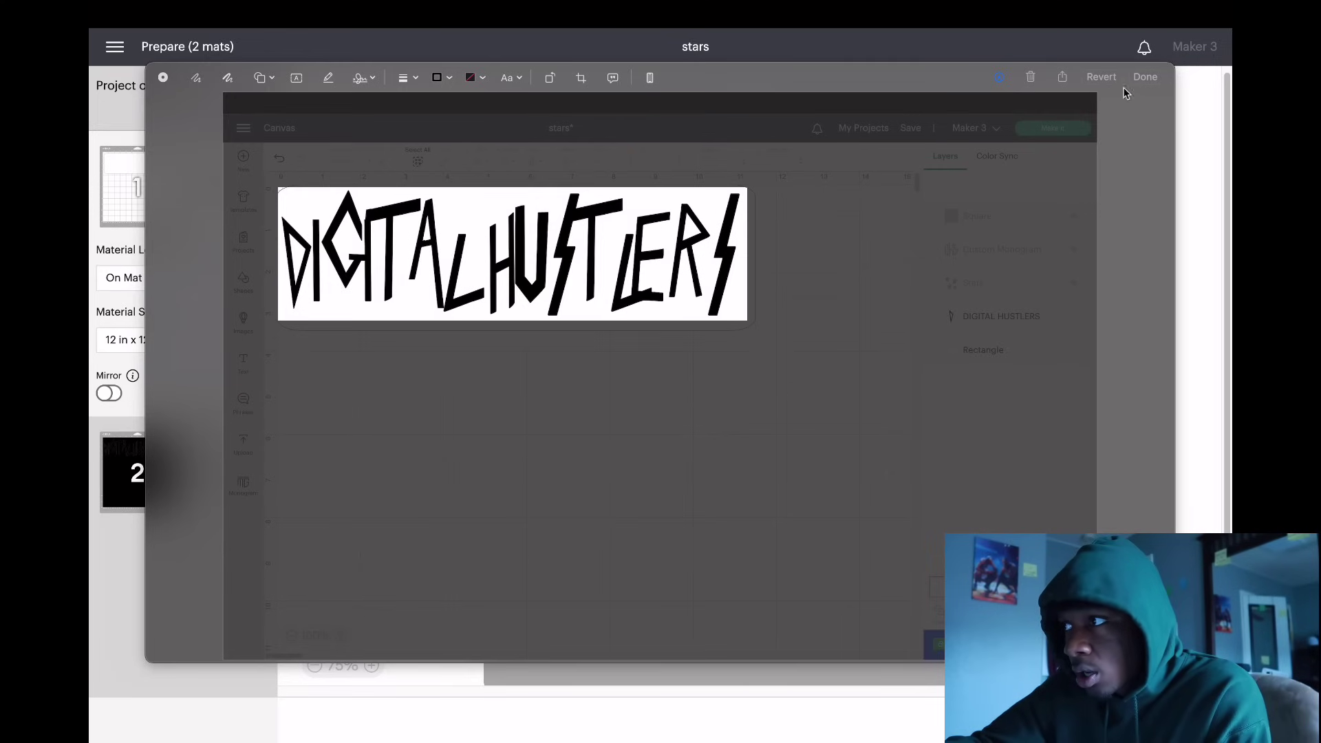
click(1146, 78)
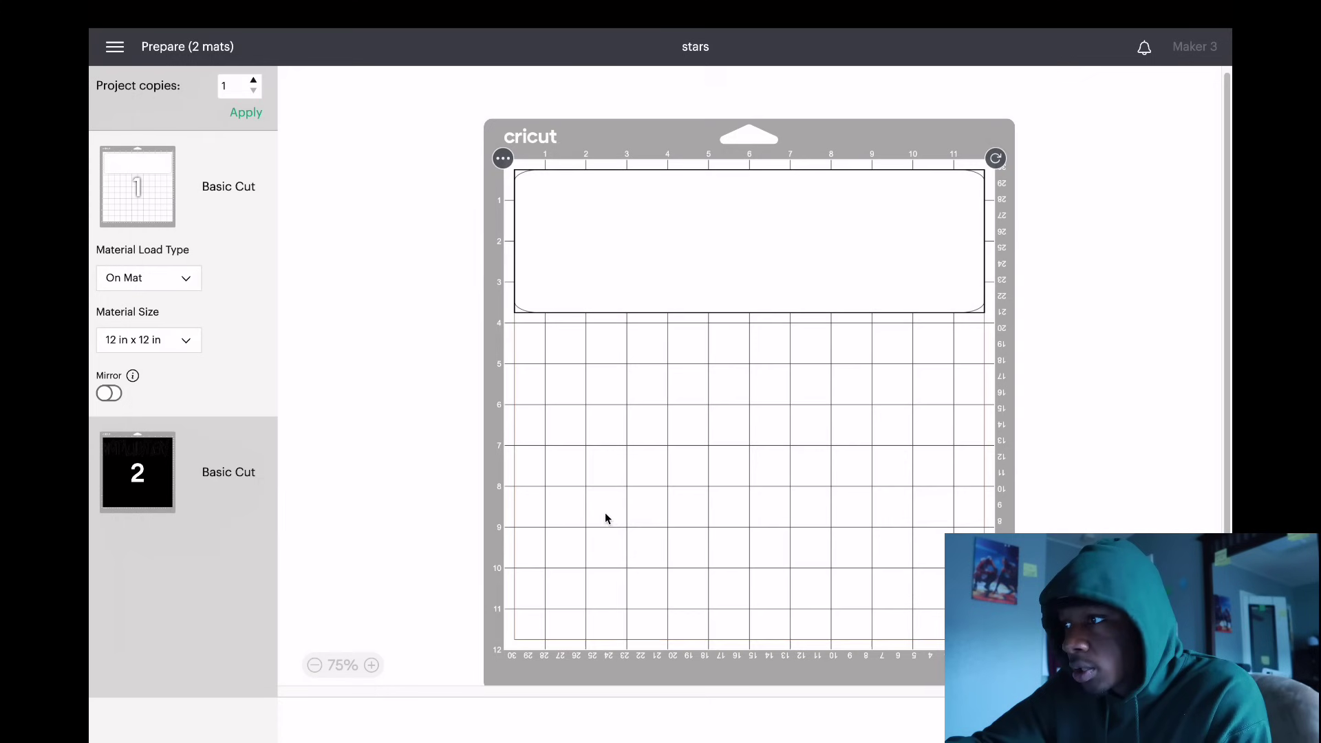
mouse_move(520, 731)
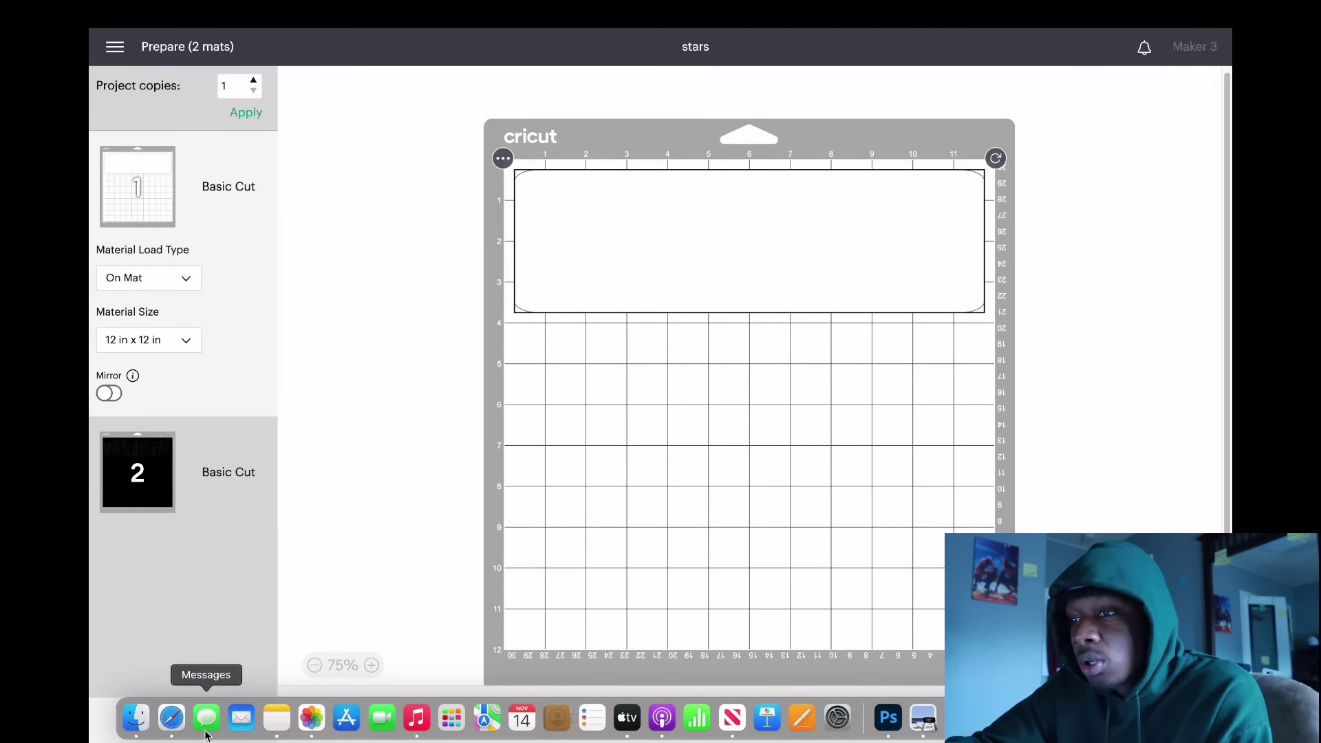
click(172, 718)
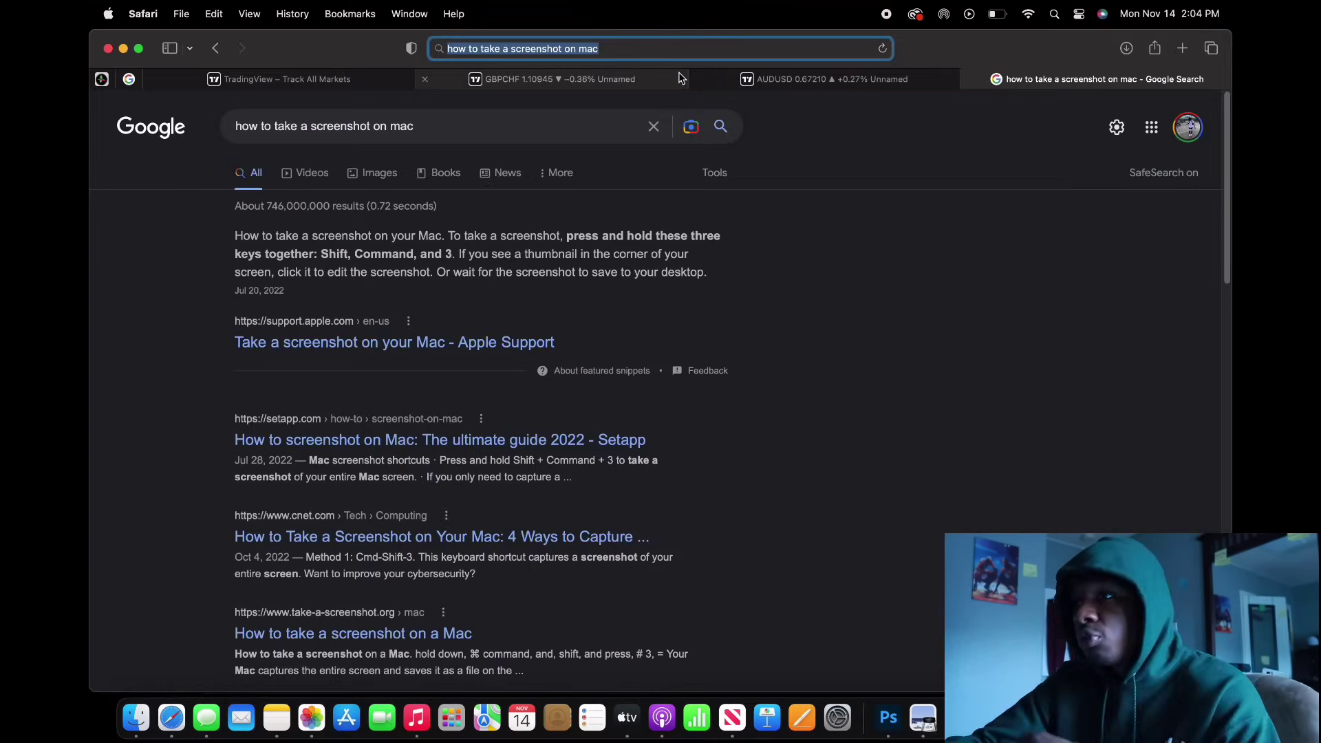
text(remove.bg)
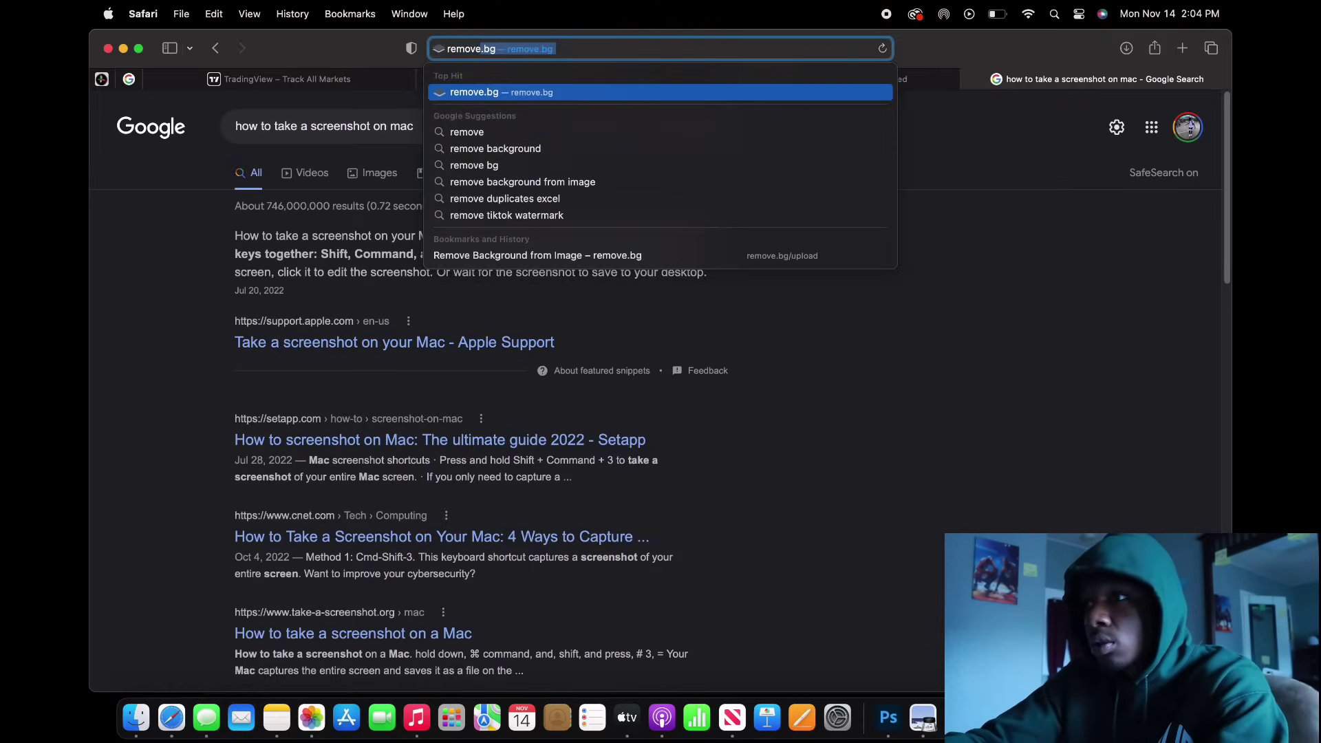
right_click(171, 718)
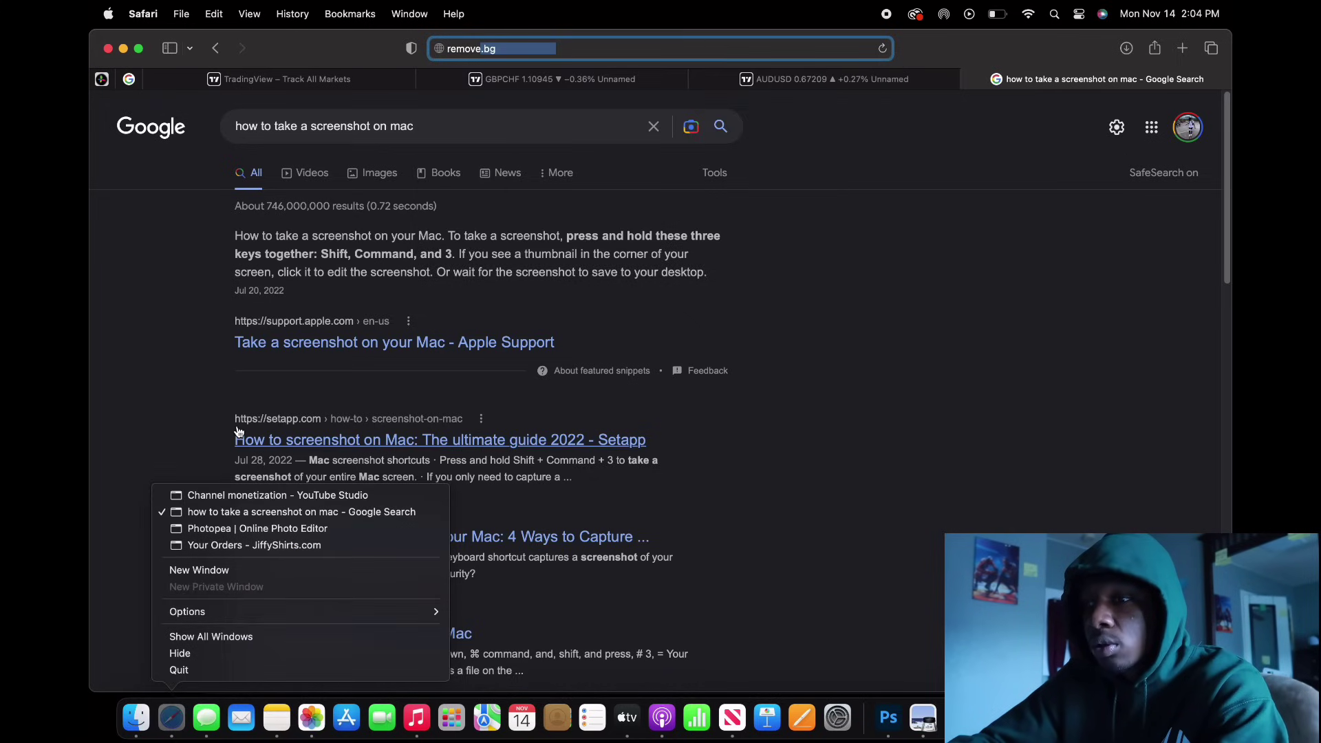
click(247, 495)
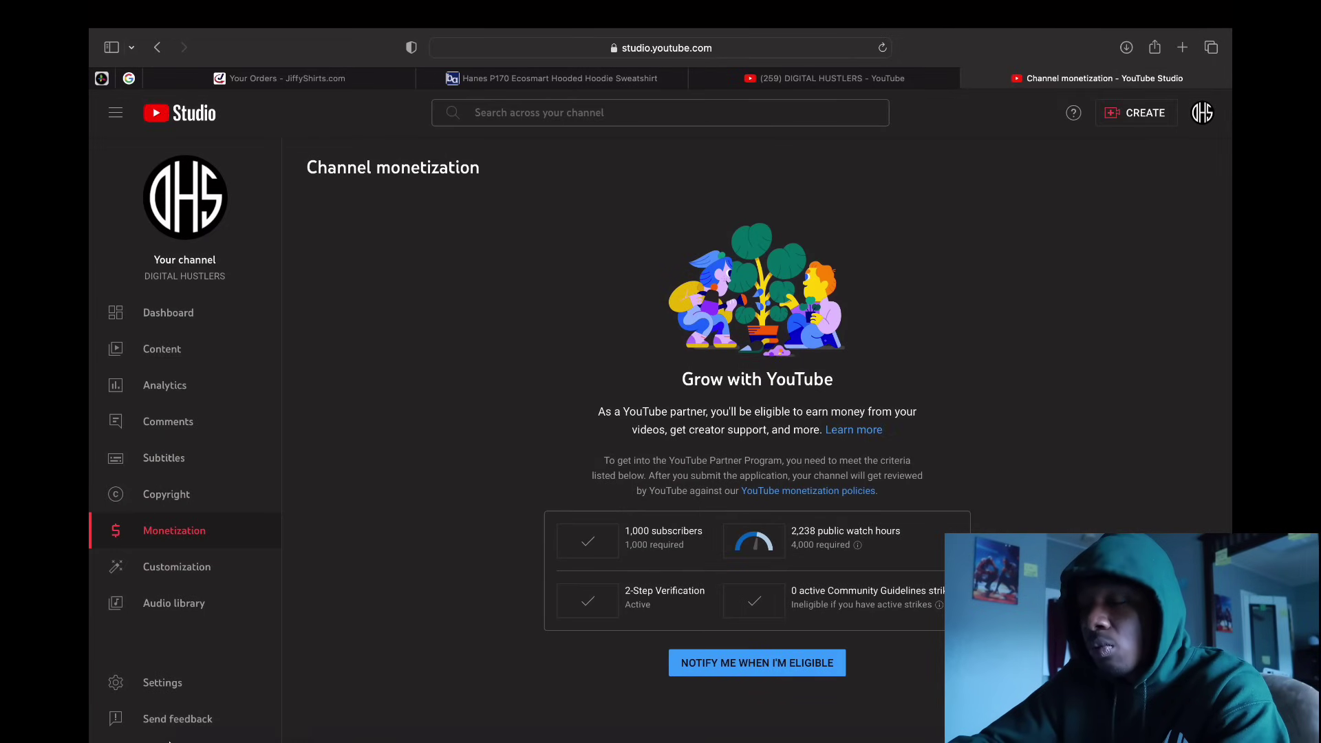
Step: Switch to the Safari window containing Photopea and load remove.bg in its BLANK HOODIES Google Drive tab
mouse_move(169, 740)
right_click(171, 718)
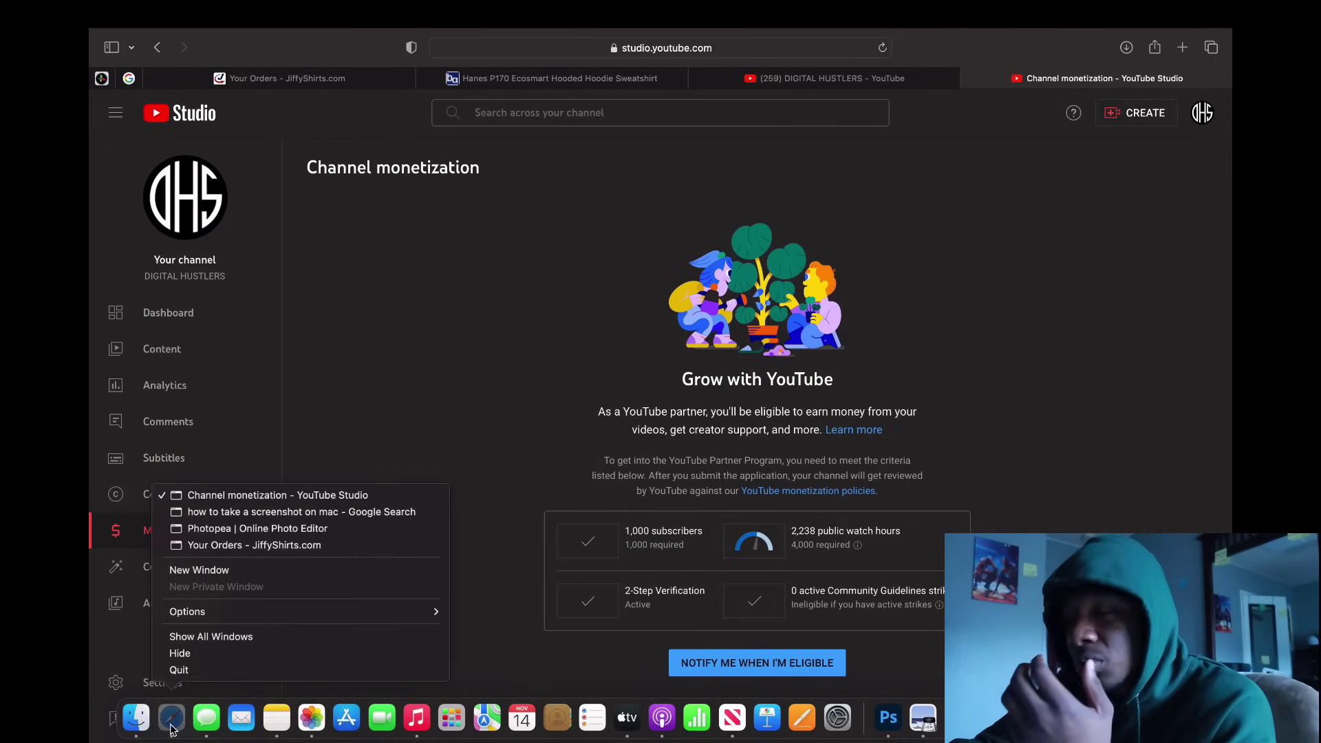
click(248, 529)
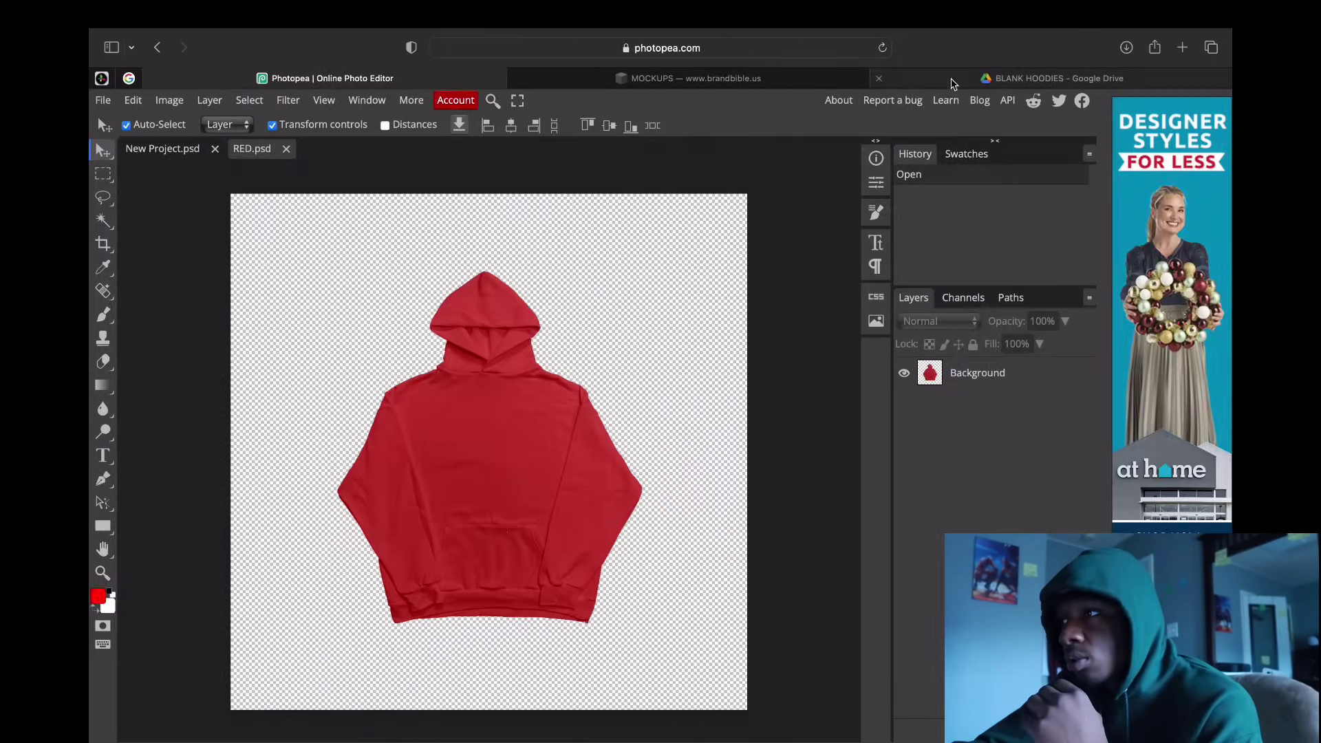
click(952, 84)
click(761, 53)
key(BackSpace)
text(re)
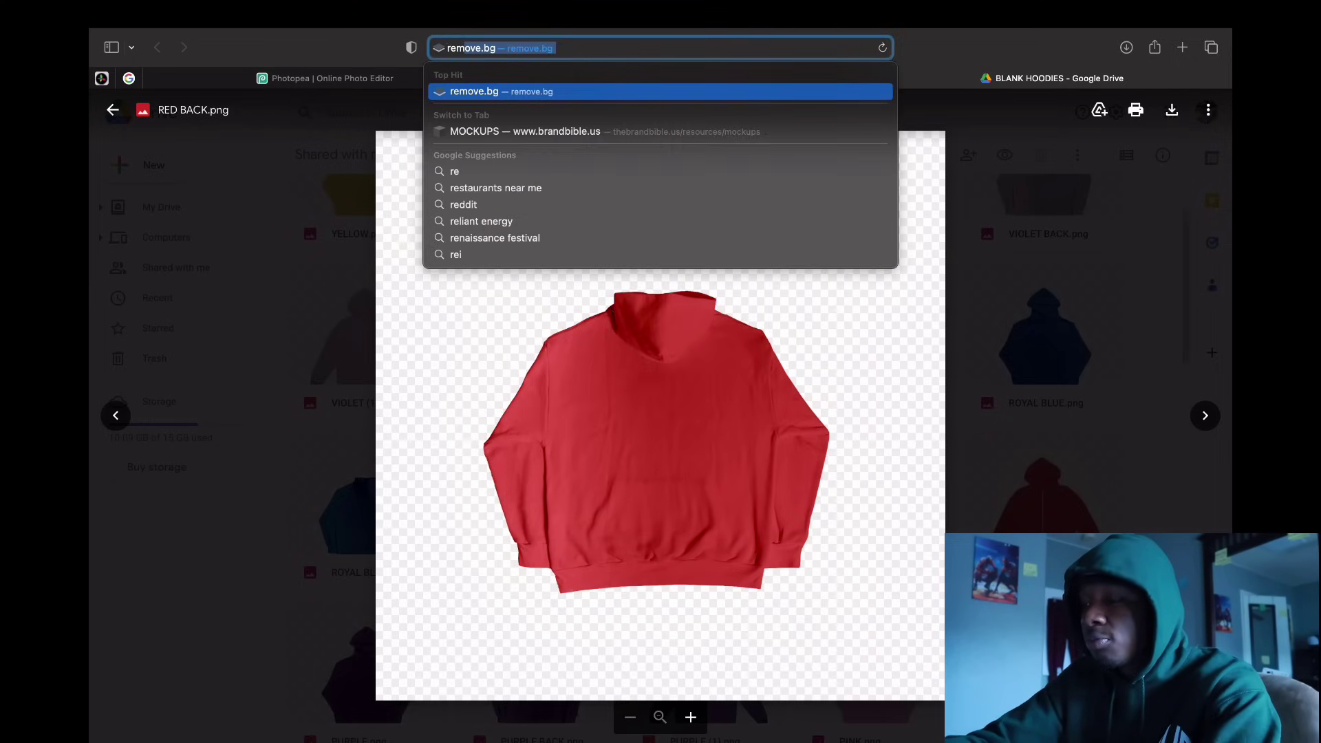
text(move)
key(Return)
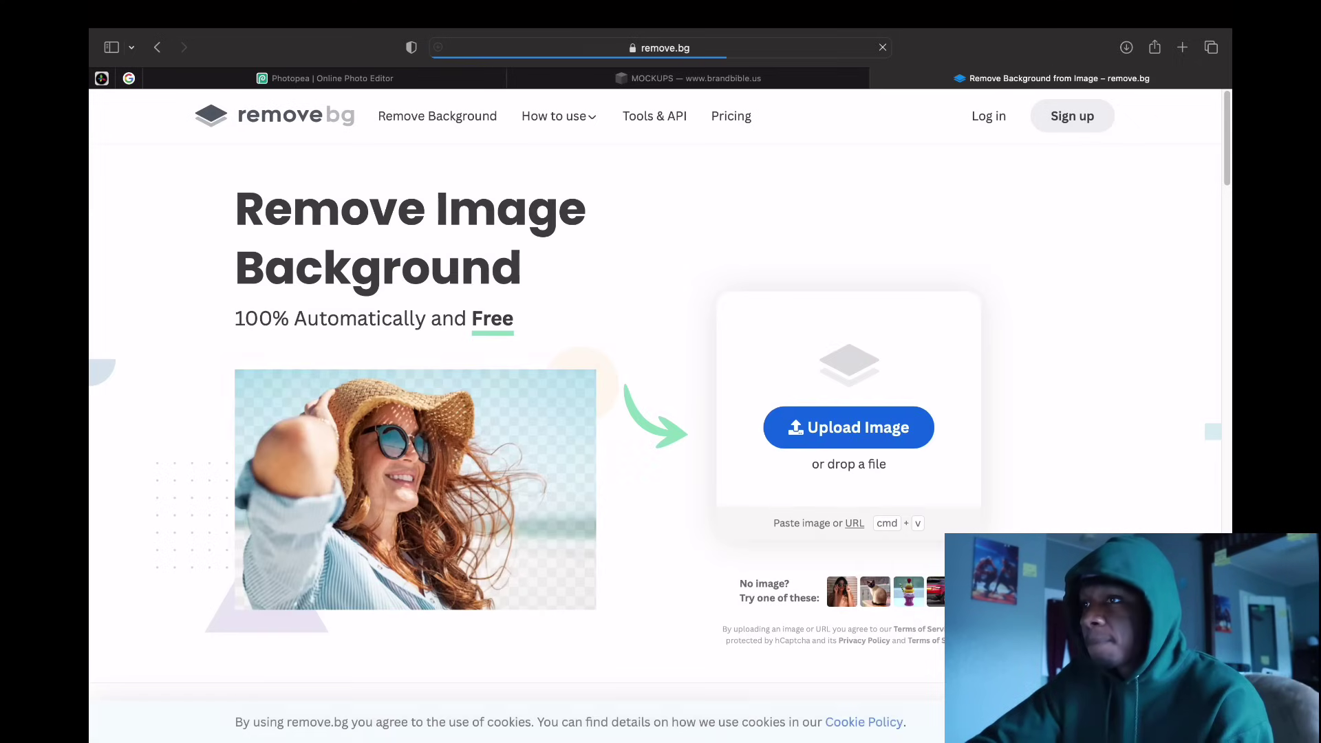
Step: Upload the DIGITAL HUSTLERS screenshot from Recents to remove.bg and download the preview-size image with its background removed
click(836, 428)
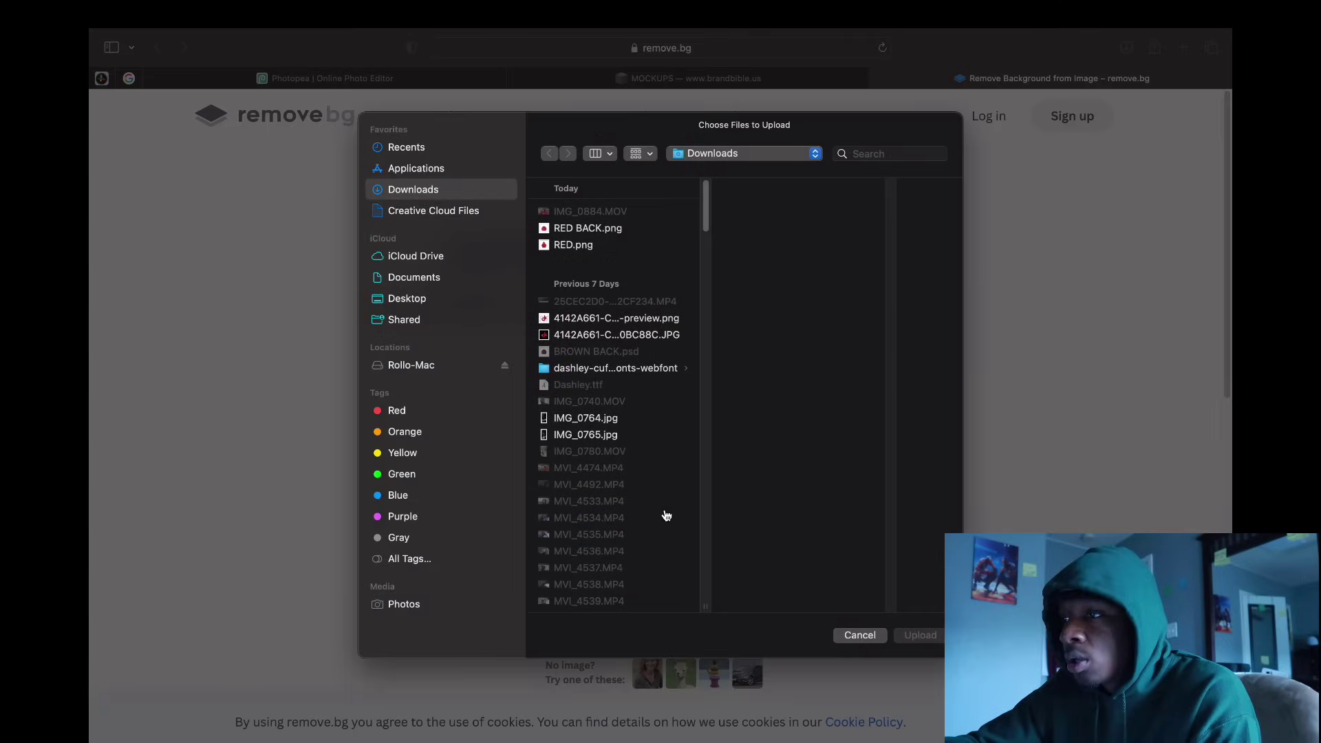
click(460, 170)
click(448, 148)
click(600, 248)
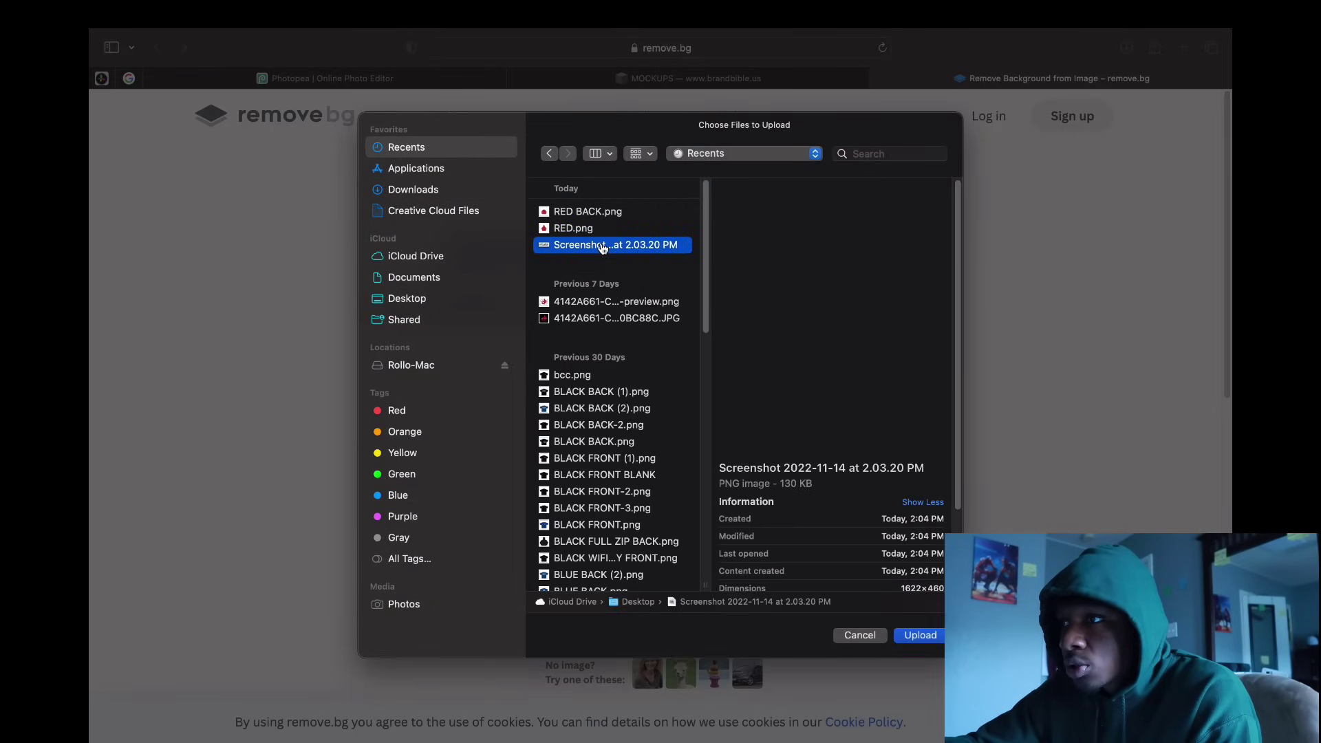
click(921, 635)
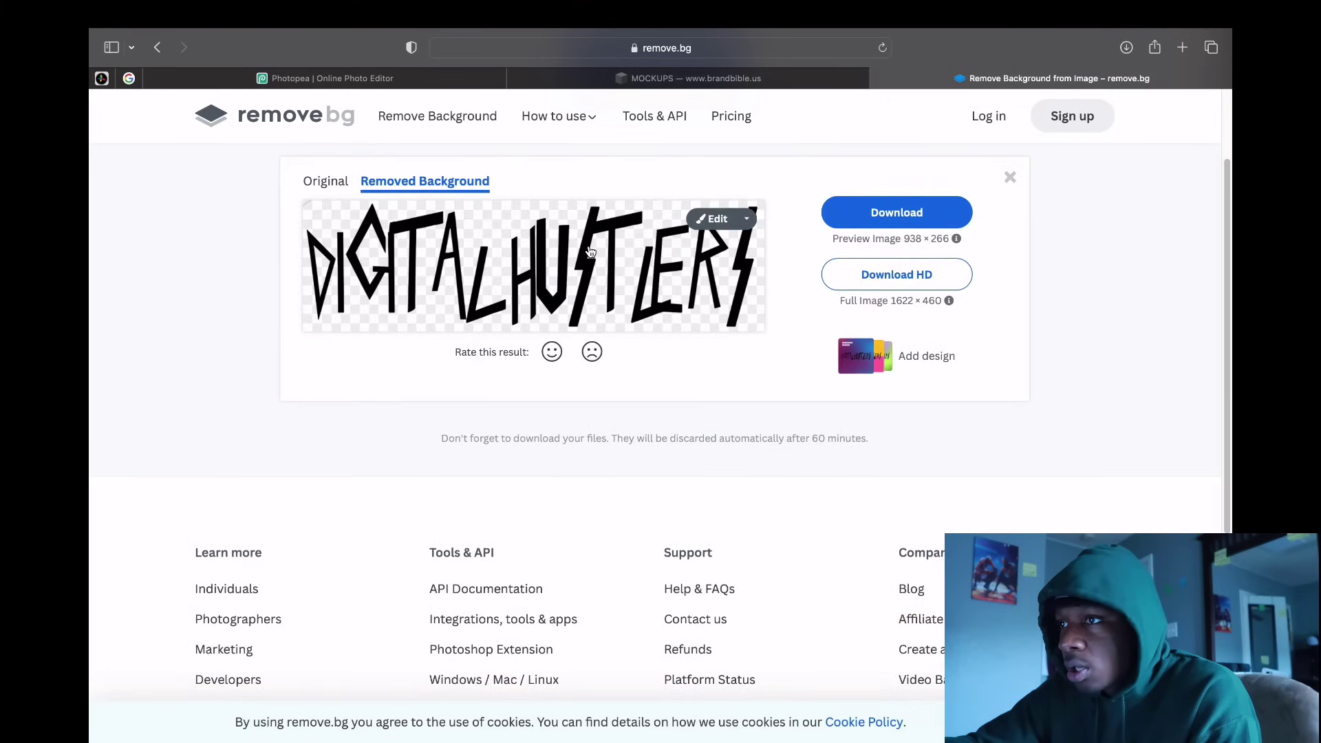
click(906, 215)
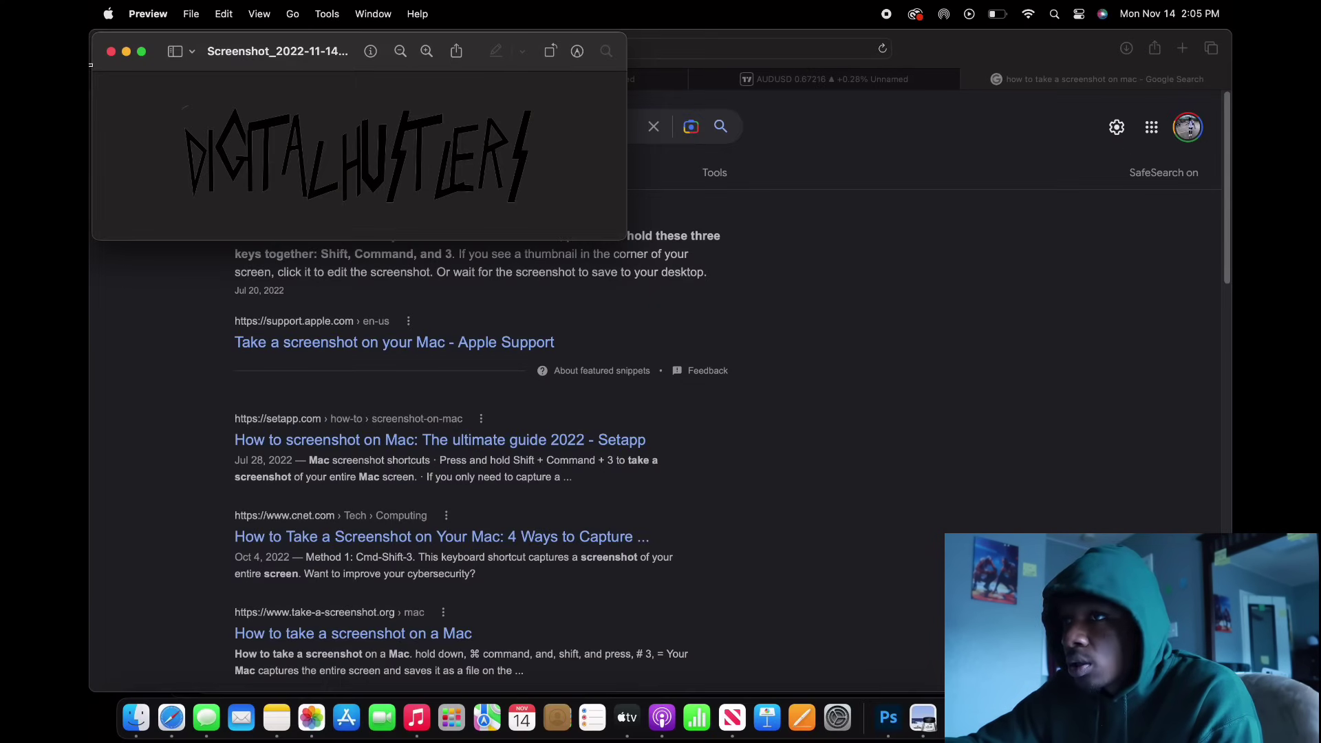
Step: Close the cutout preview and switch to Cricut Design Space, replacing the visible DIGITAL HUSTLERS layer with the Stars layer
click(111, 53)
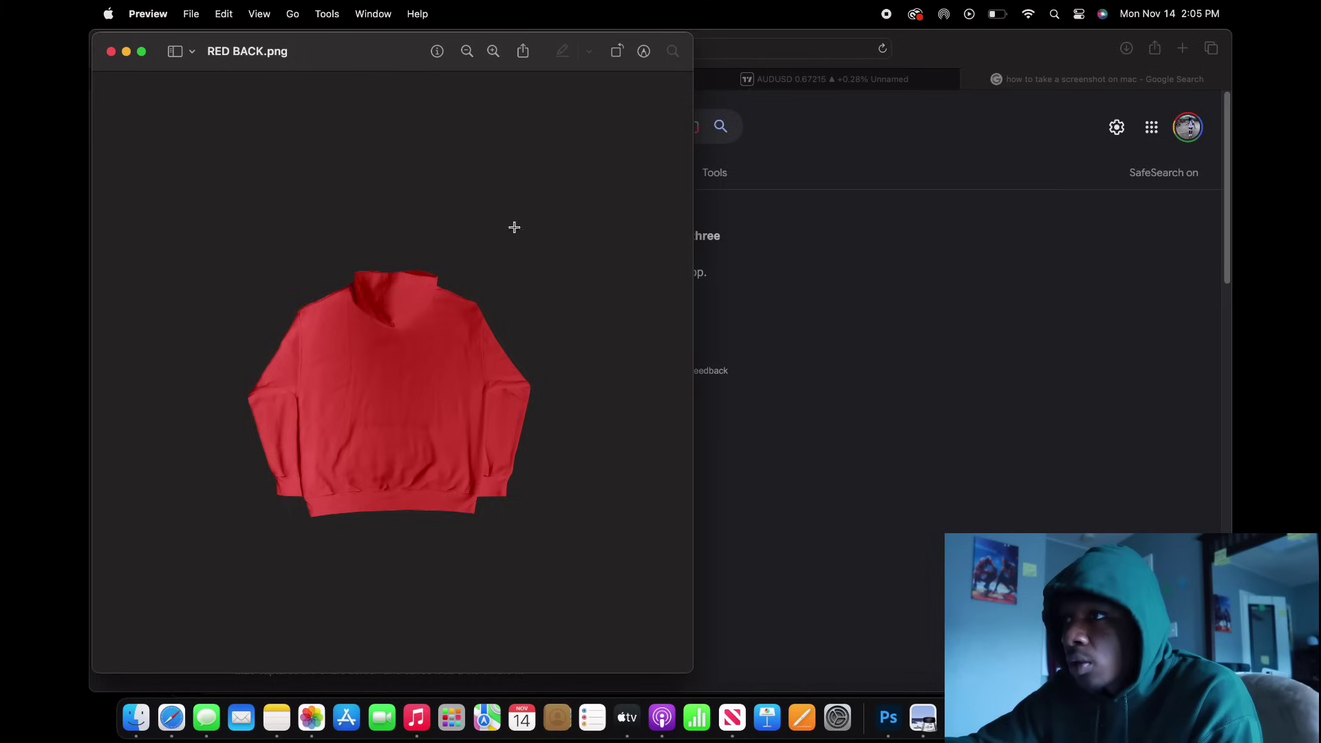
click(959, 718)
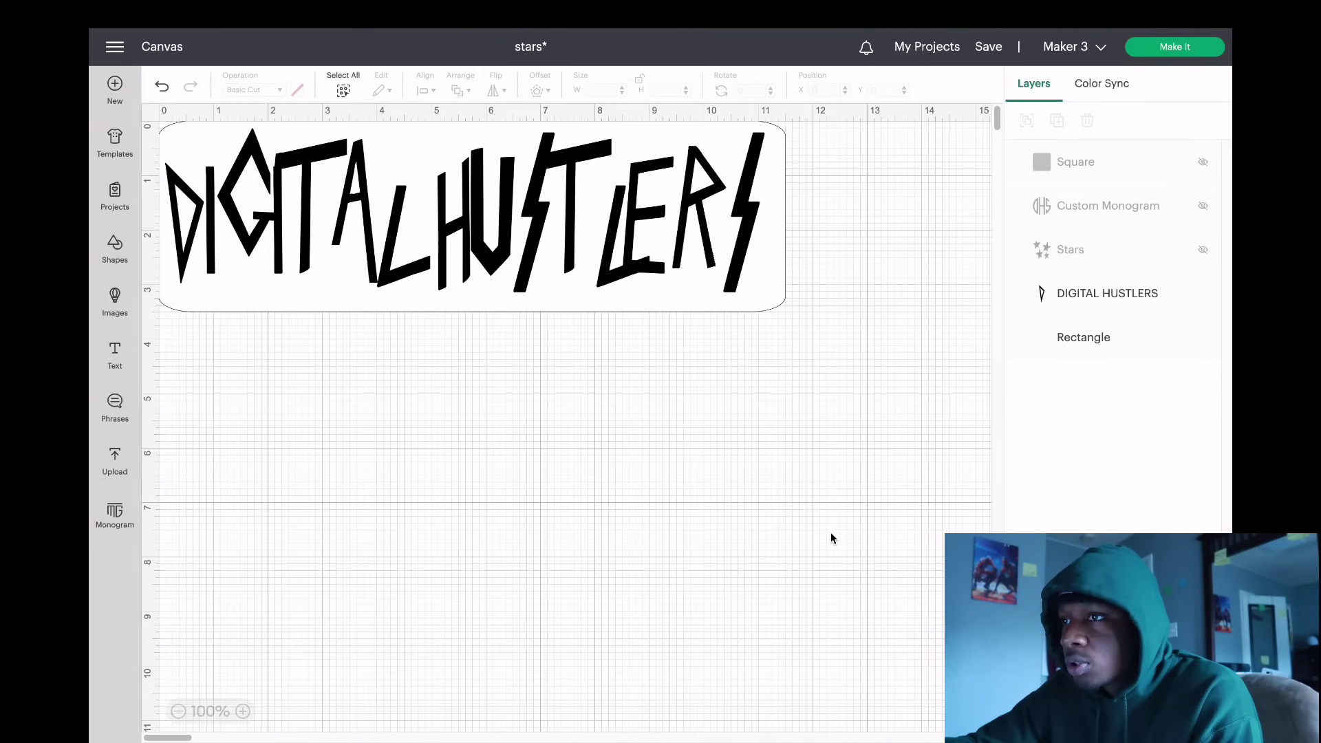
click(770, 240)
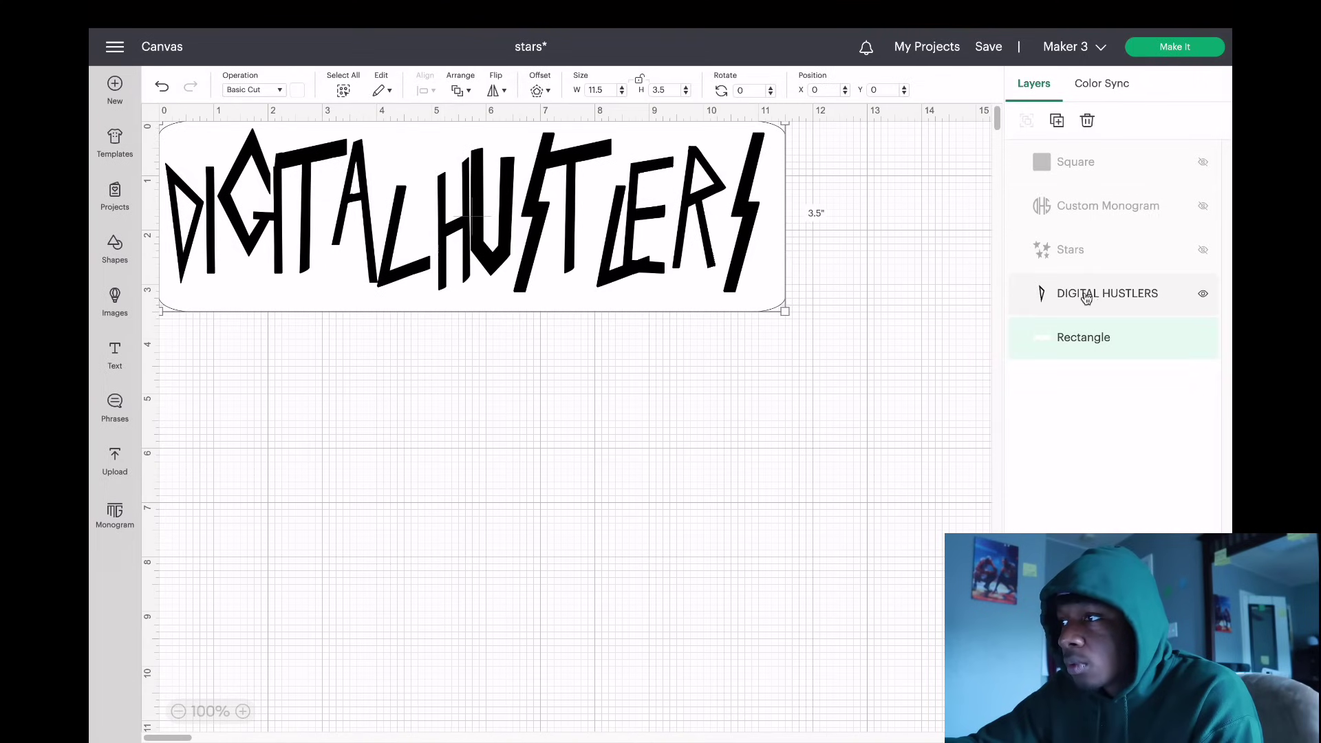
click(1203, 294)
click(1203, 249)
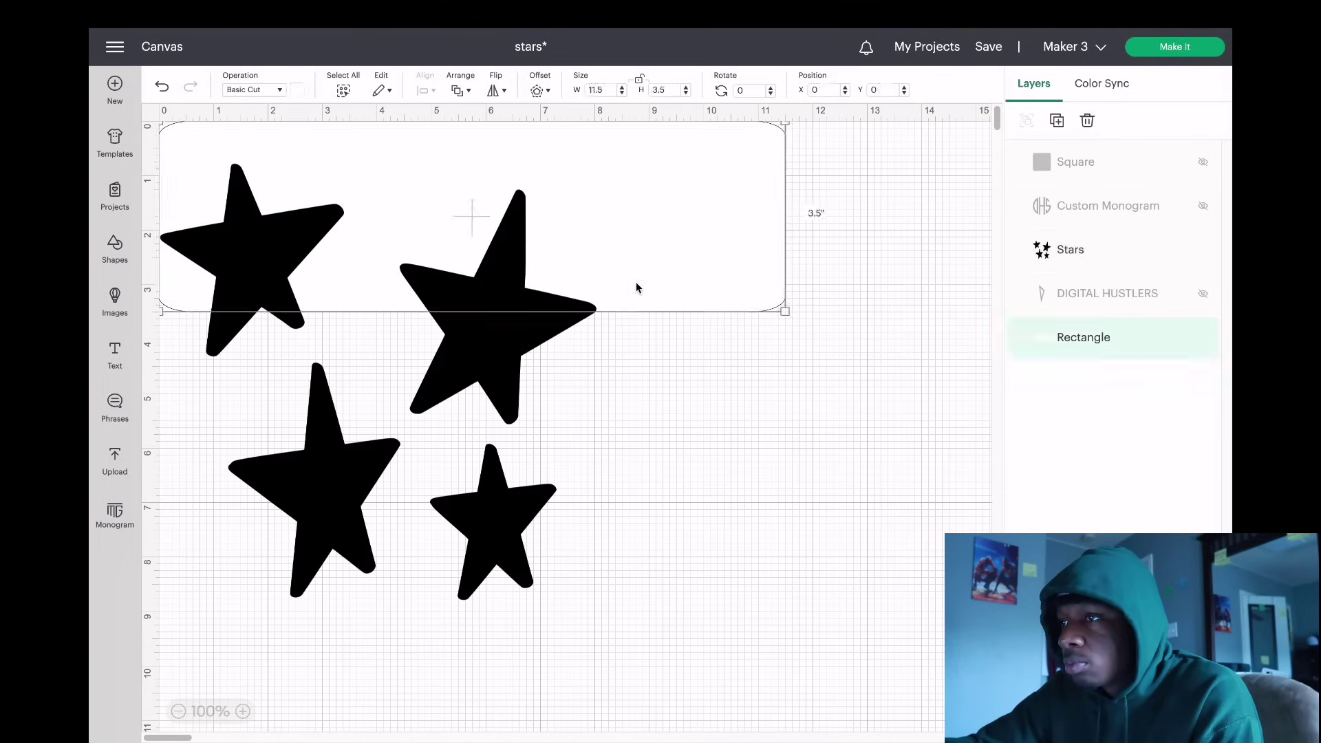
Step: Resize the white rectangle to 8.5 by 8.5 inches and reposition it and the stars so all four fit inside it
double_click(596, 91)
text(8.5)
key(Return)
double_click(659, 90)
text(8.5)
key(Return)
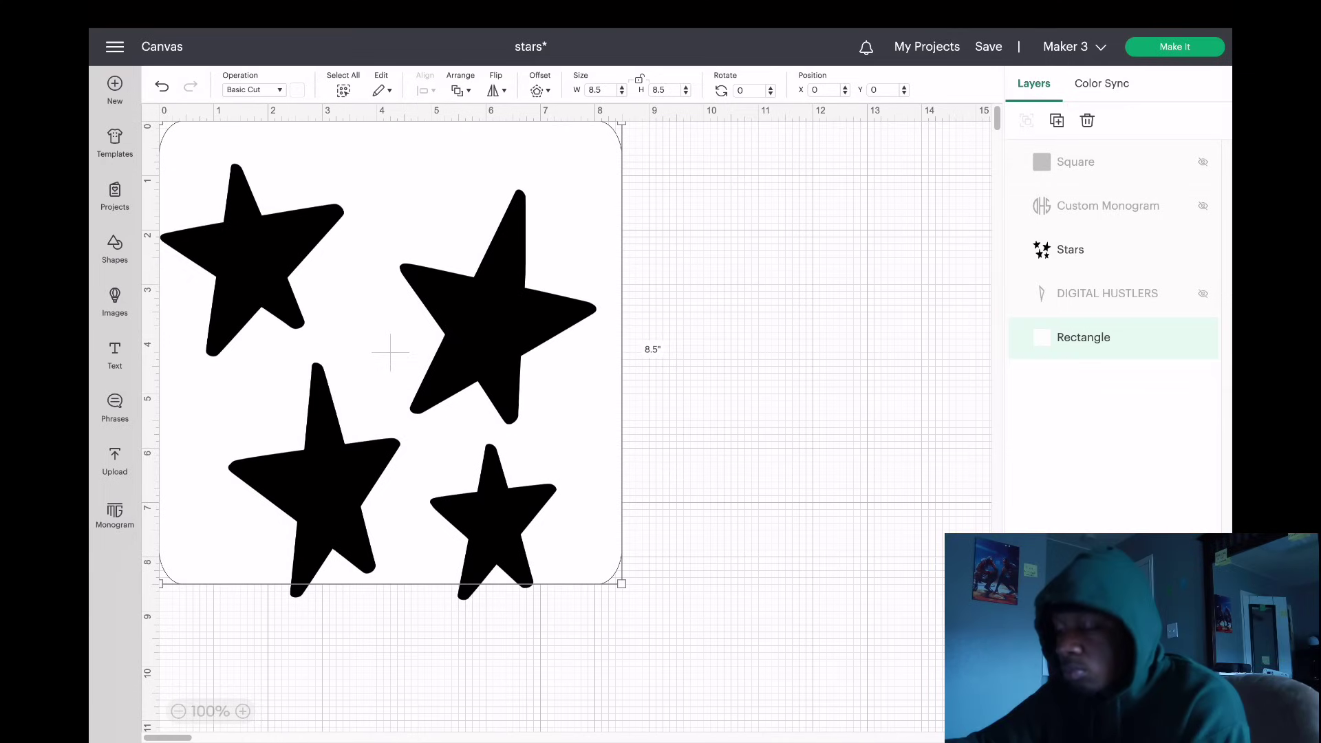
click(340, 242)
drag(340, 242, 386, 242)
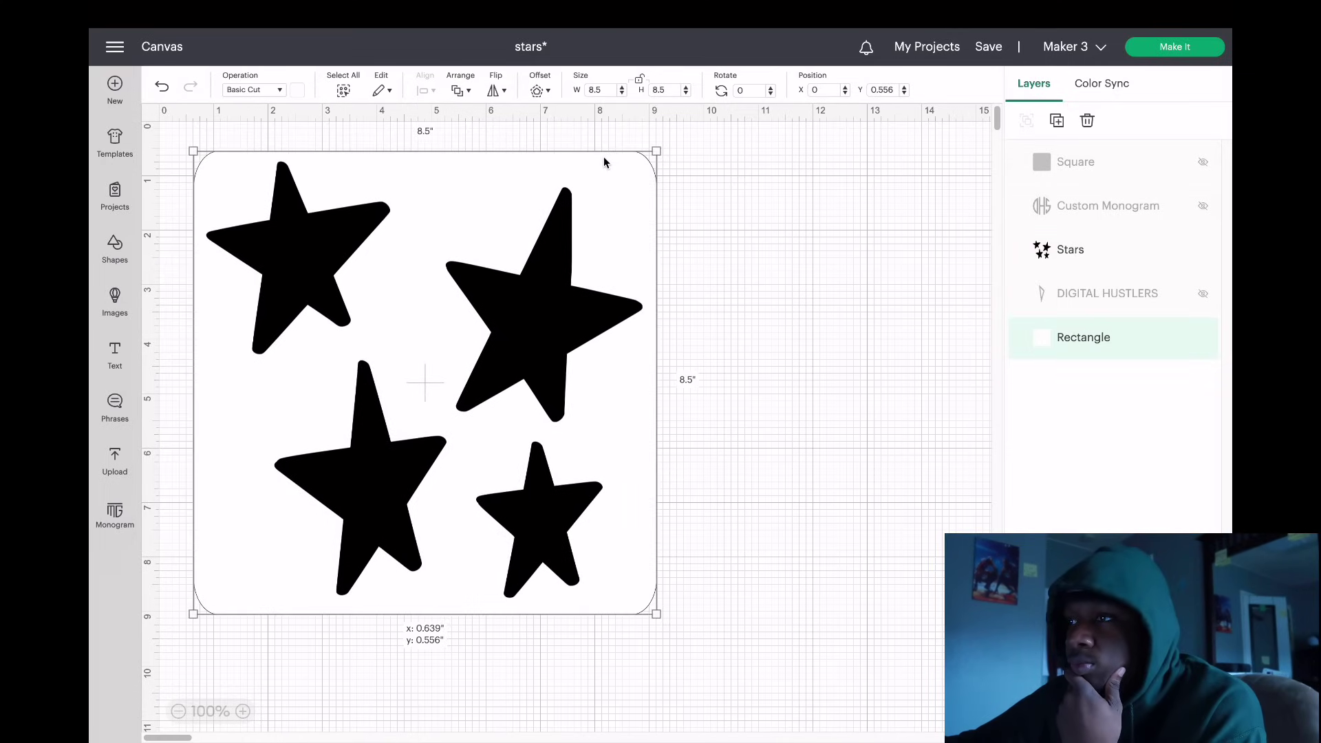
Step: Take a full-screen screenshot, crop it tightly around the four stars inside the white rectangle, and finish the markup
click(383, 693)
key(super+shift+3)
click(581, 77)
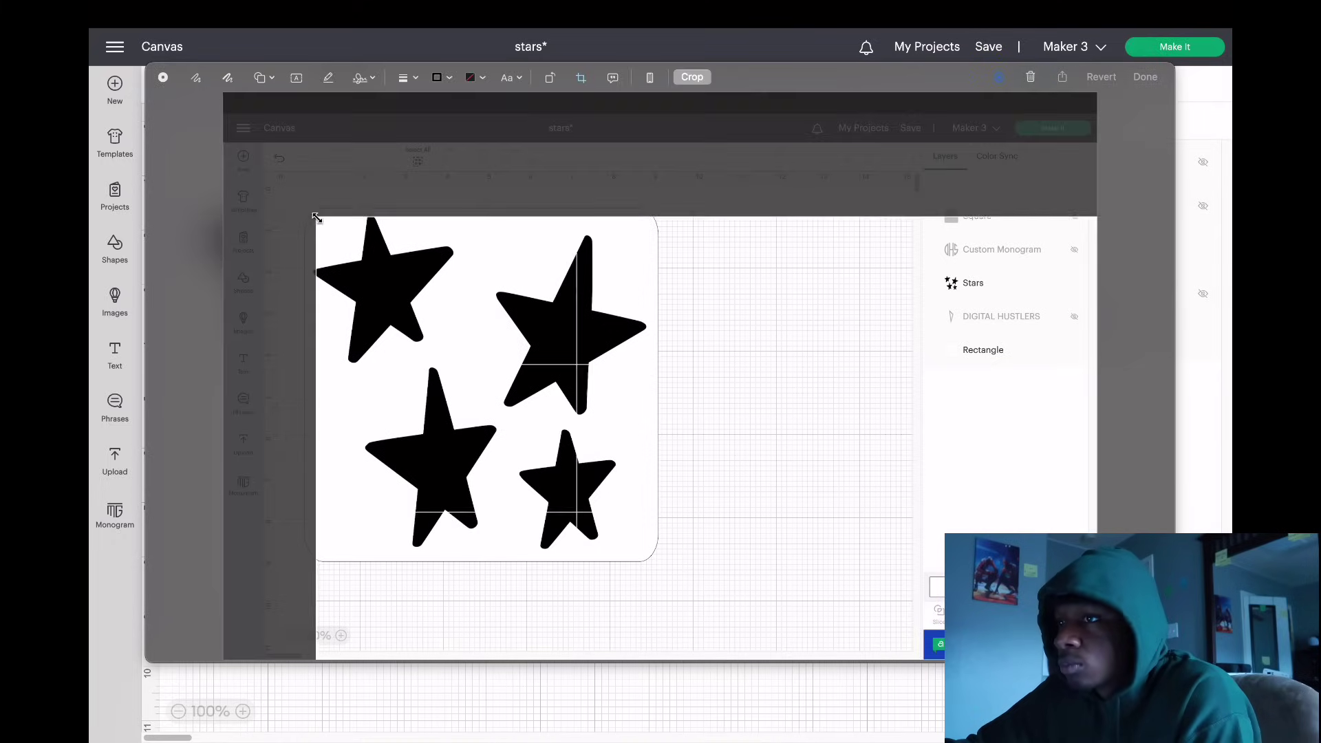
drag(223, 91, 310, 211)
drag(1098, 661, 650, 555)
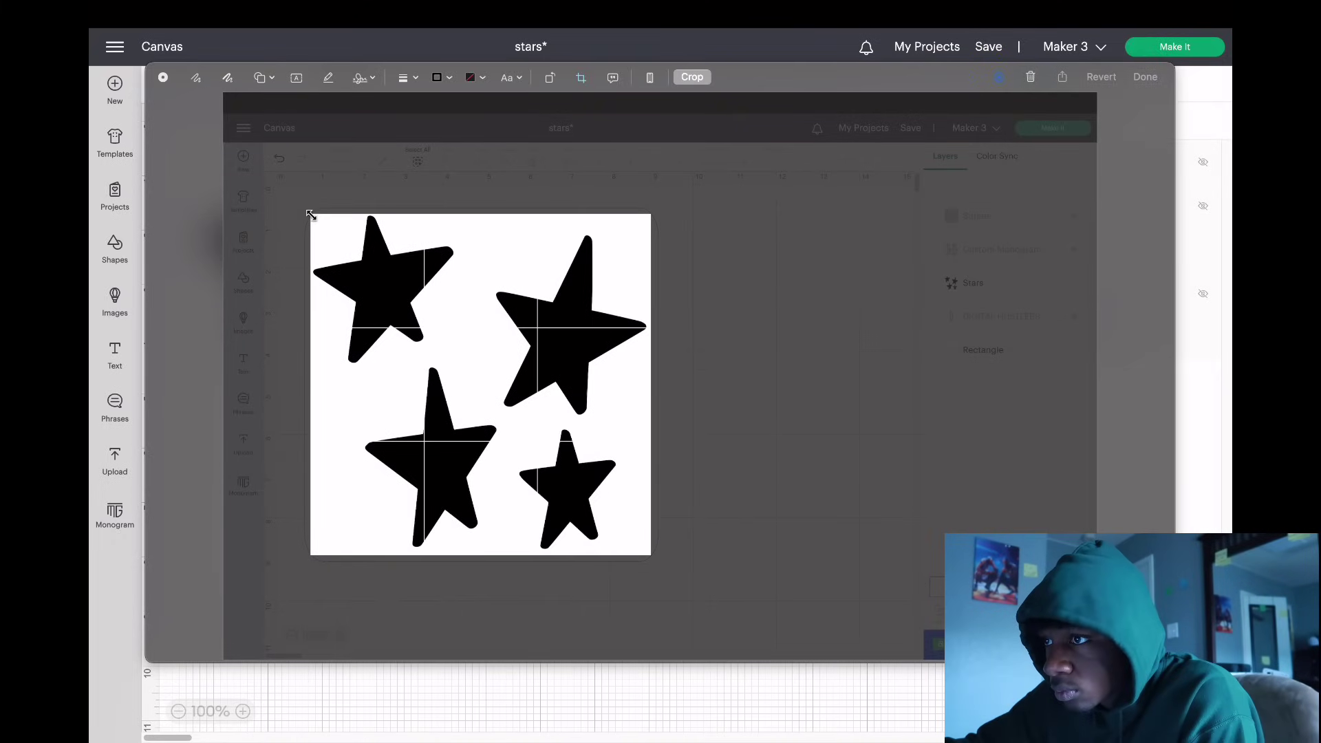
key(Return)
key(Return)
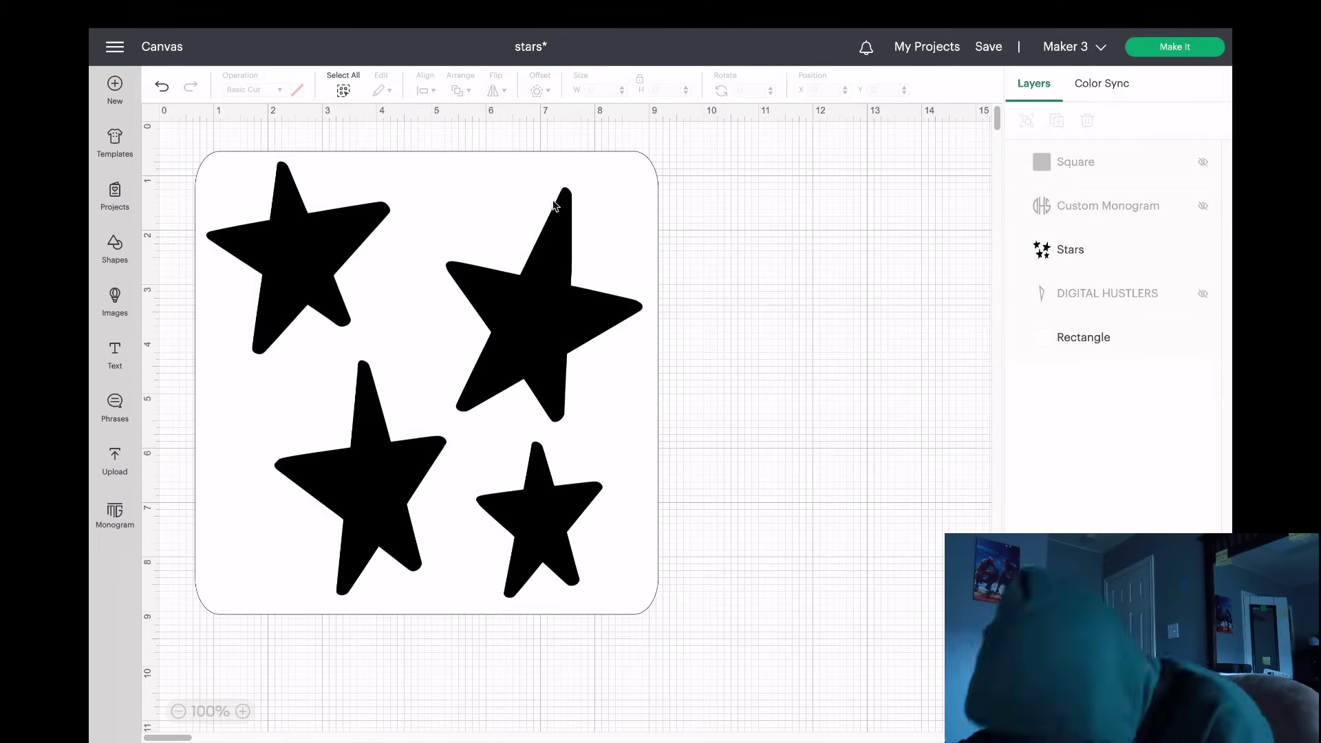
Step: Hide the Stars layer and show the Custom Monogram layer on the white rectangle
click(1202, 249)
click(1203, 206)
click(561, 358)
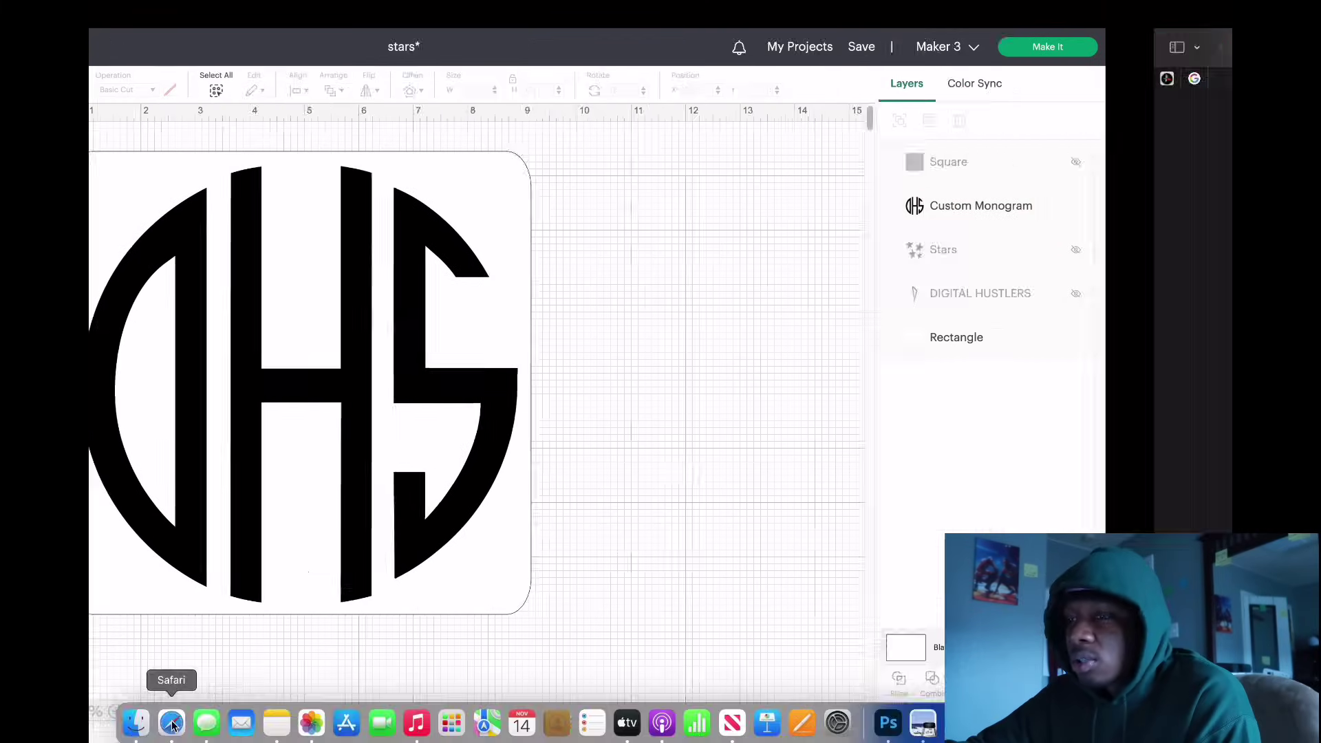
click(168, 720)
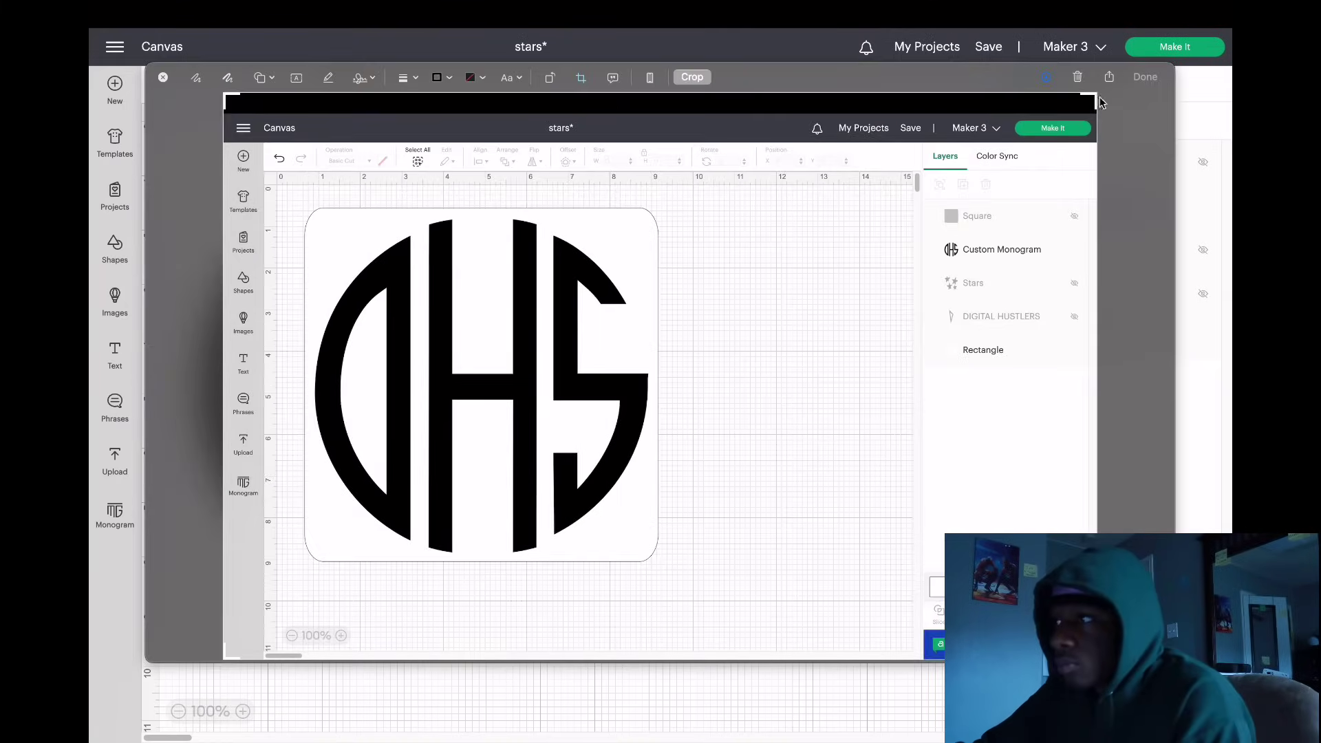
Step: Crop the full-screen screenshot tightly around the circular monogram inside the white rectangle and finish the markup
click(581, 77)
drag(306, 210, 652, 661)
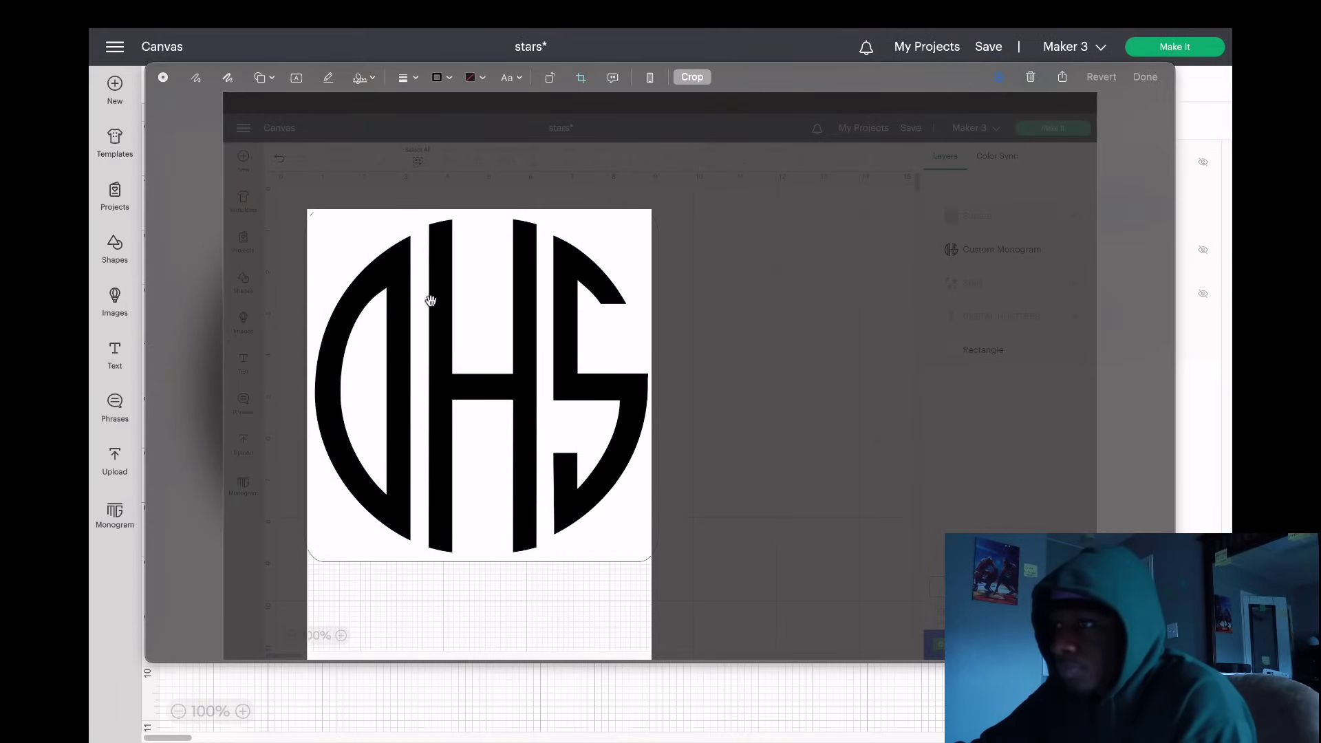
key(Return)
click(1145, 76)
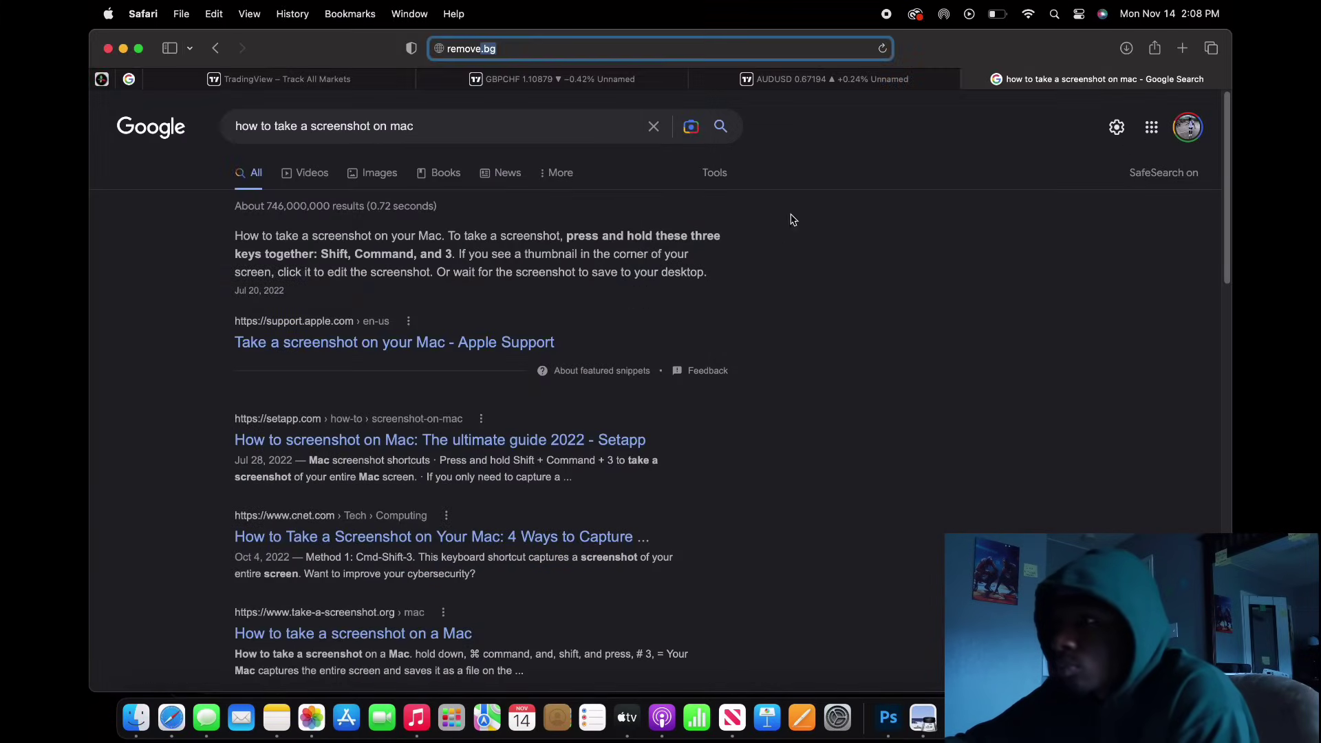
Step: Switch to the Safari window containing Photopea and place the DIGITAL HUSTLERS preview PNG from Downloads into RED.psd
right_click(172, 718)
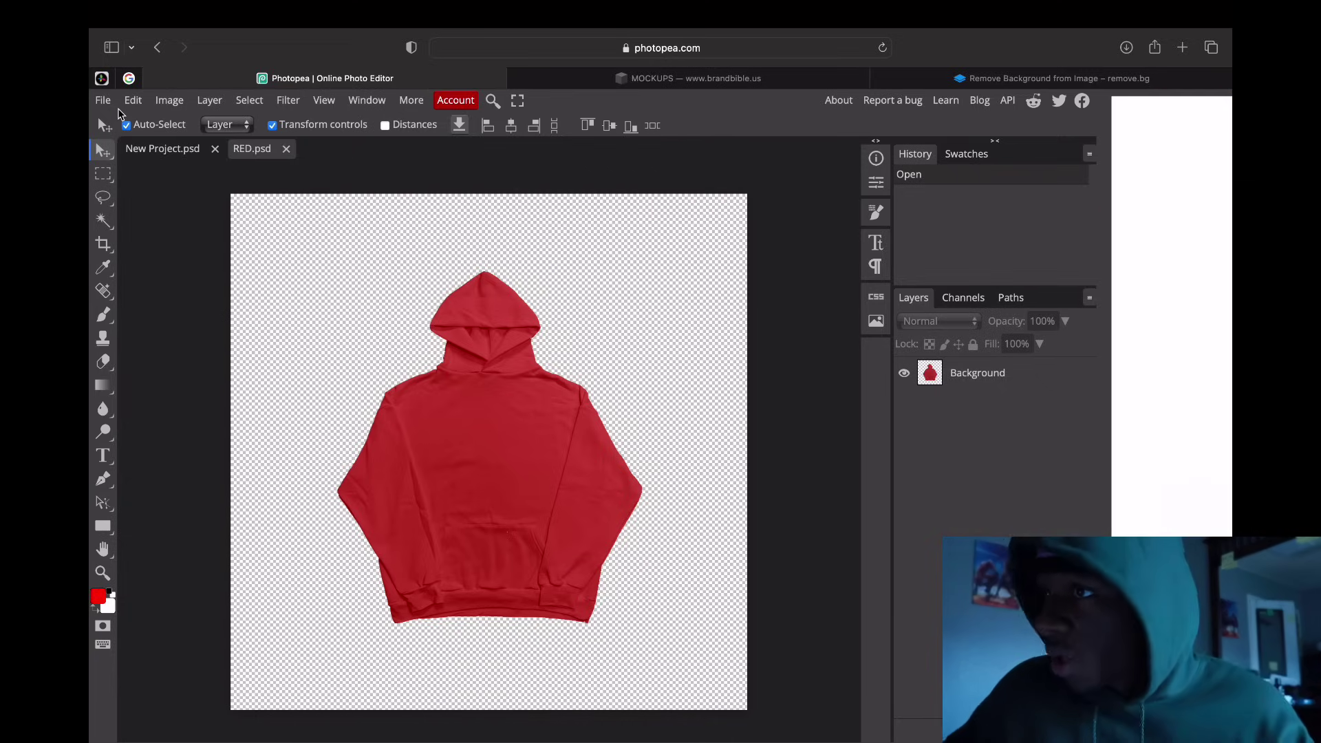
click(103, 101)
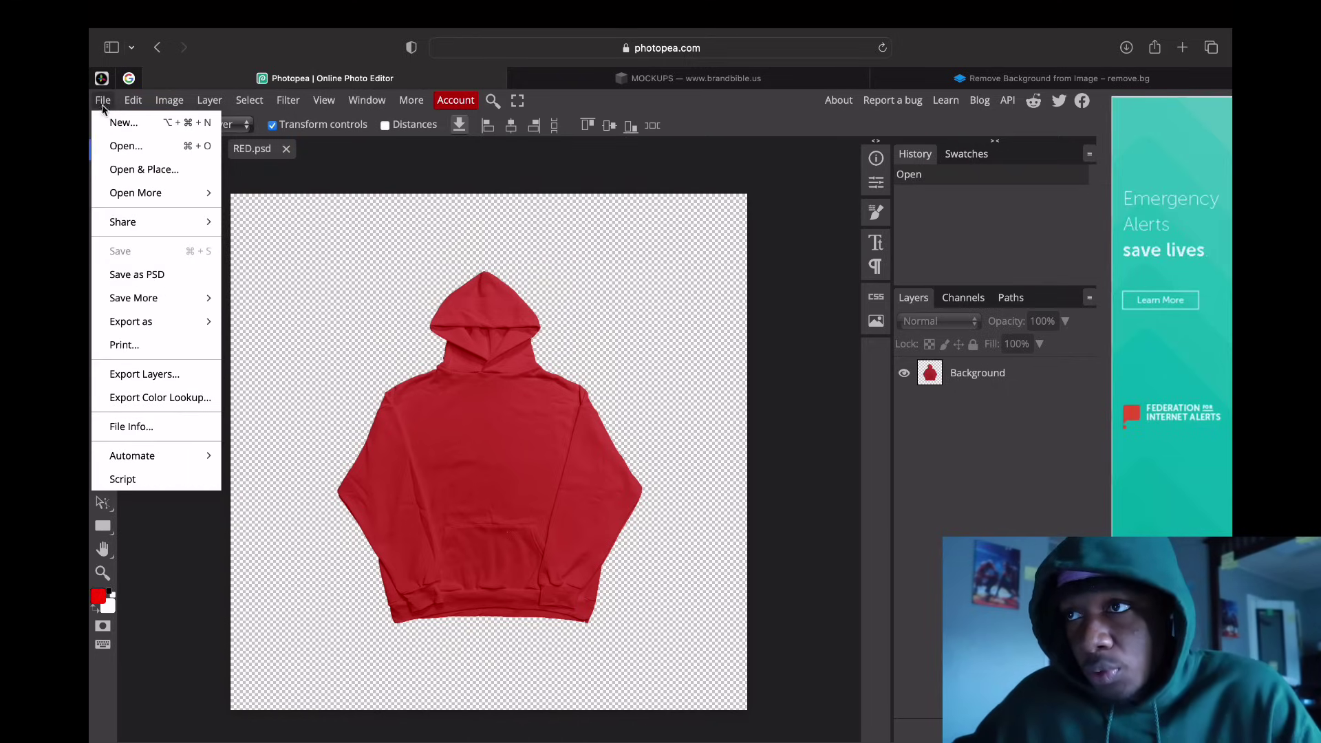
click(132, 170)
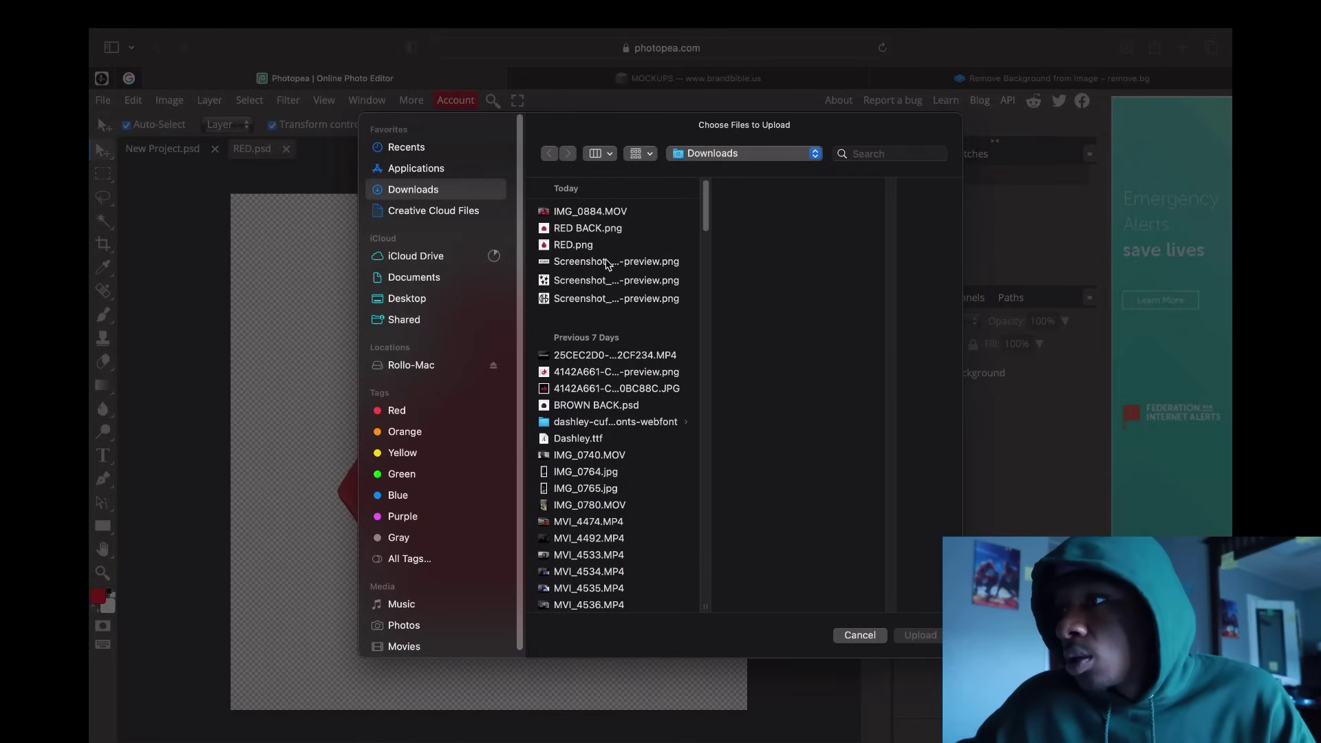
click(607, 265)
click(920, 634)
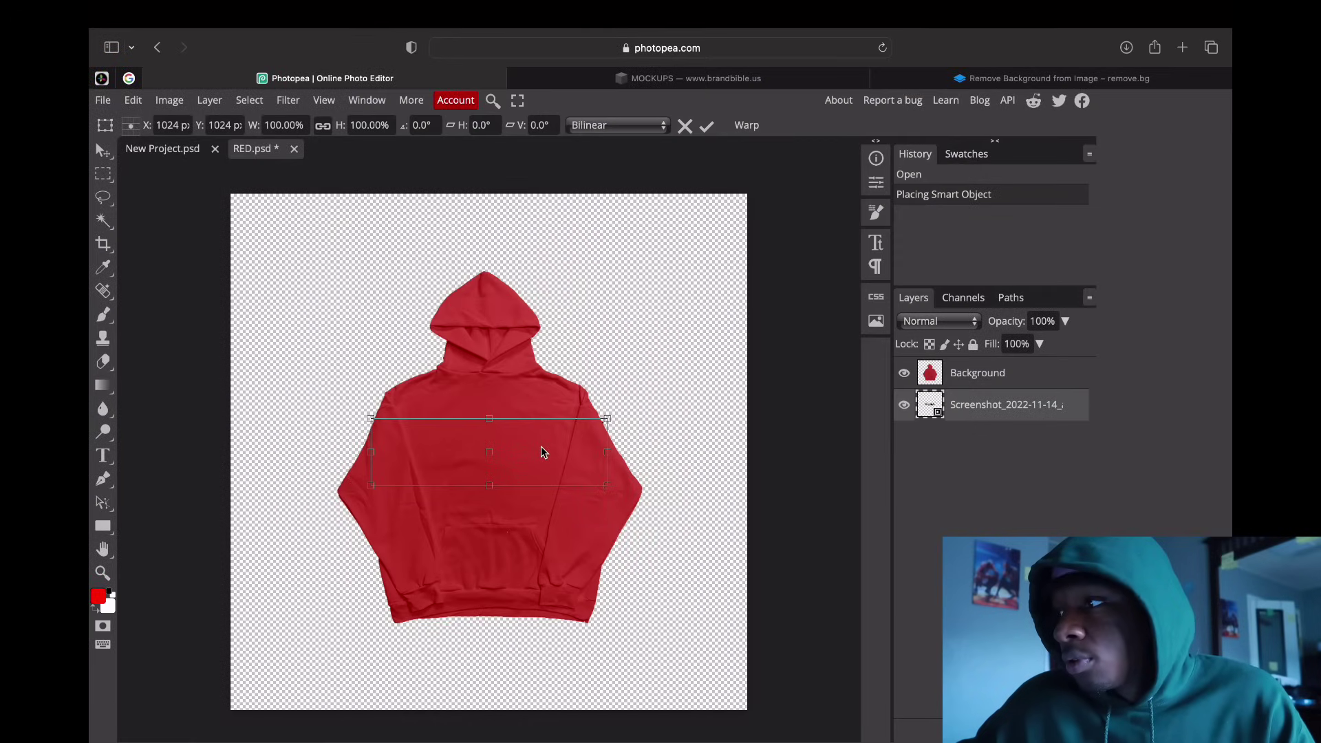
Step: Bring the DIGITAL HUSTLERS layer above Background and fit it on the hoodie's upper chest at about 67.70% scale
drag(541, 452, 543, 413)
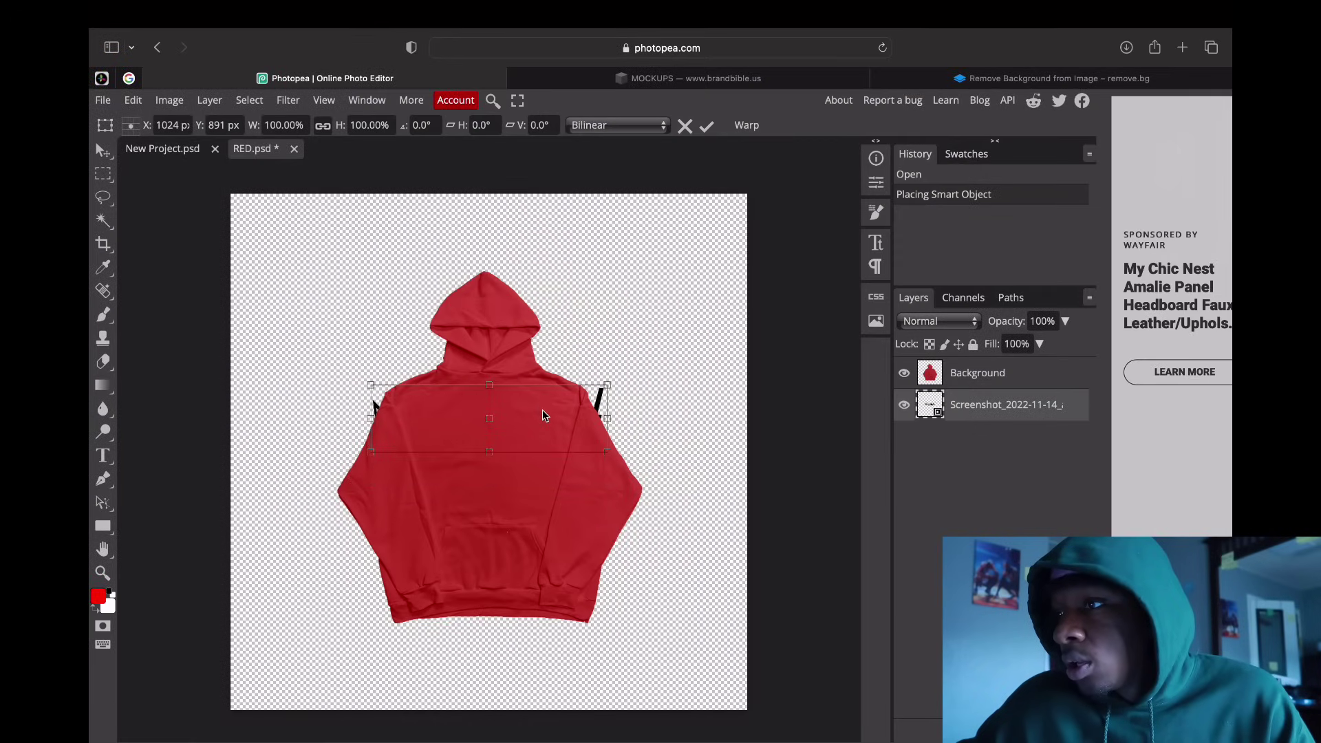
drag(991, 414, 986, 375)
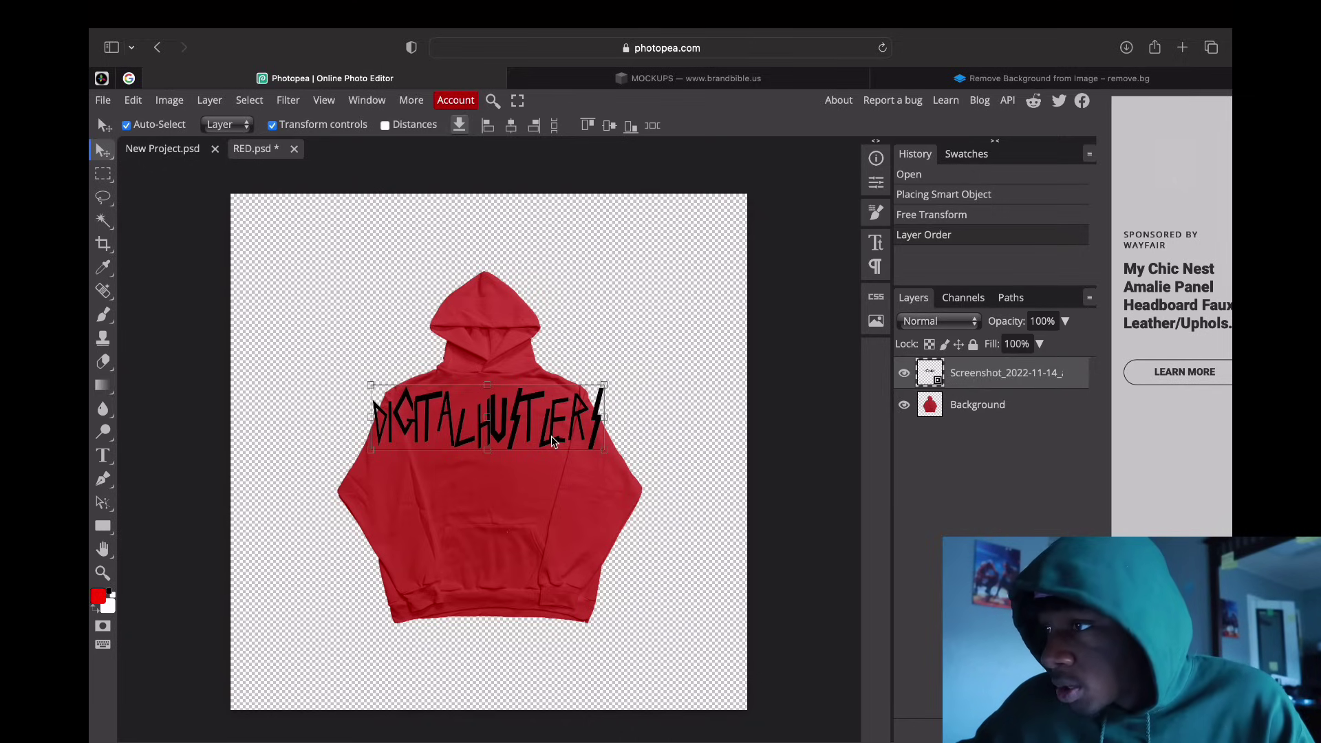
drag(603, 450, 534, 441)
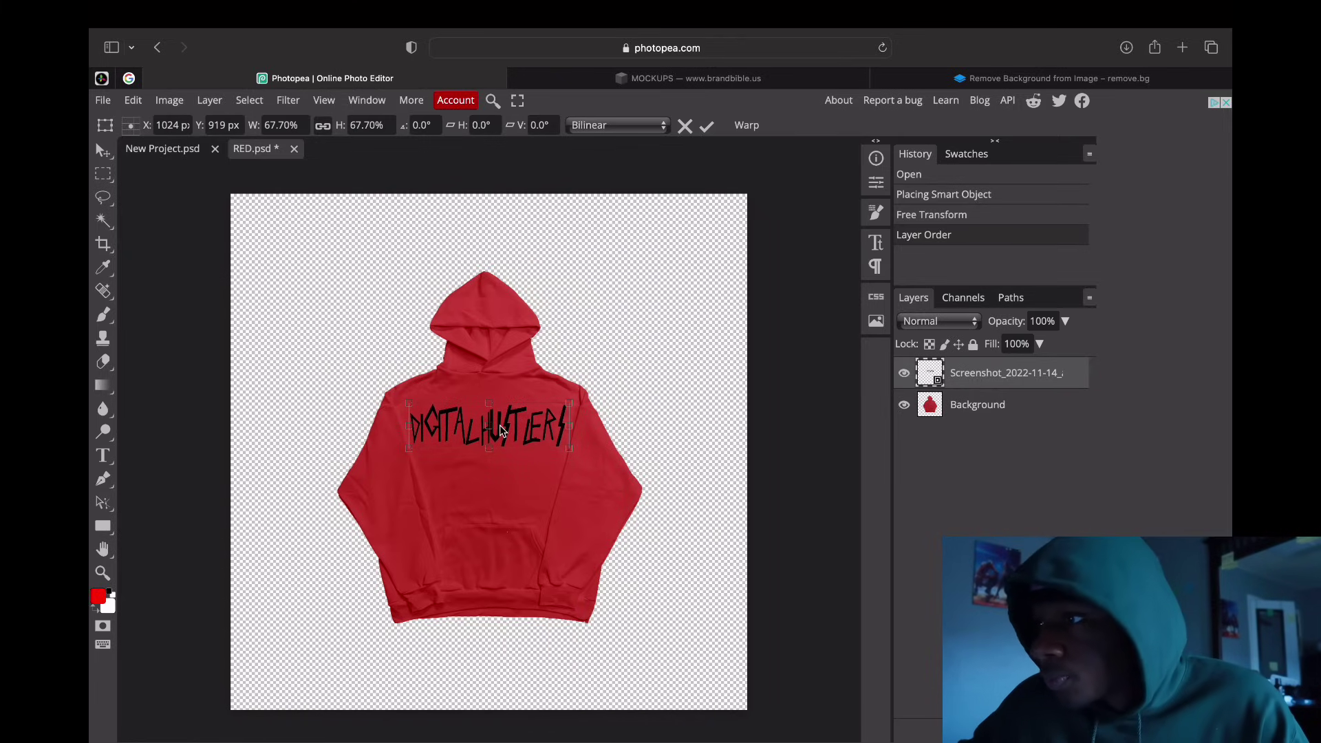
Step: Set the foreground color to white (ffffff)
click(101, 598)
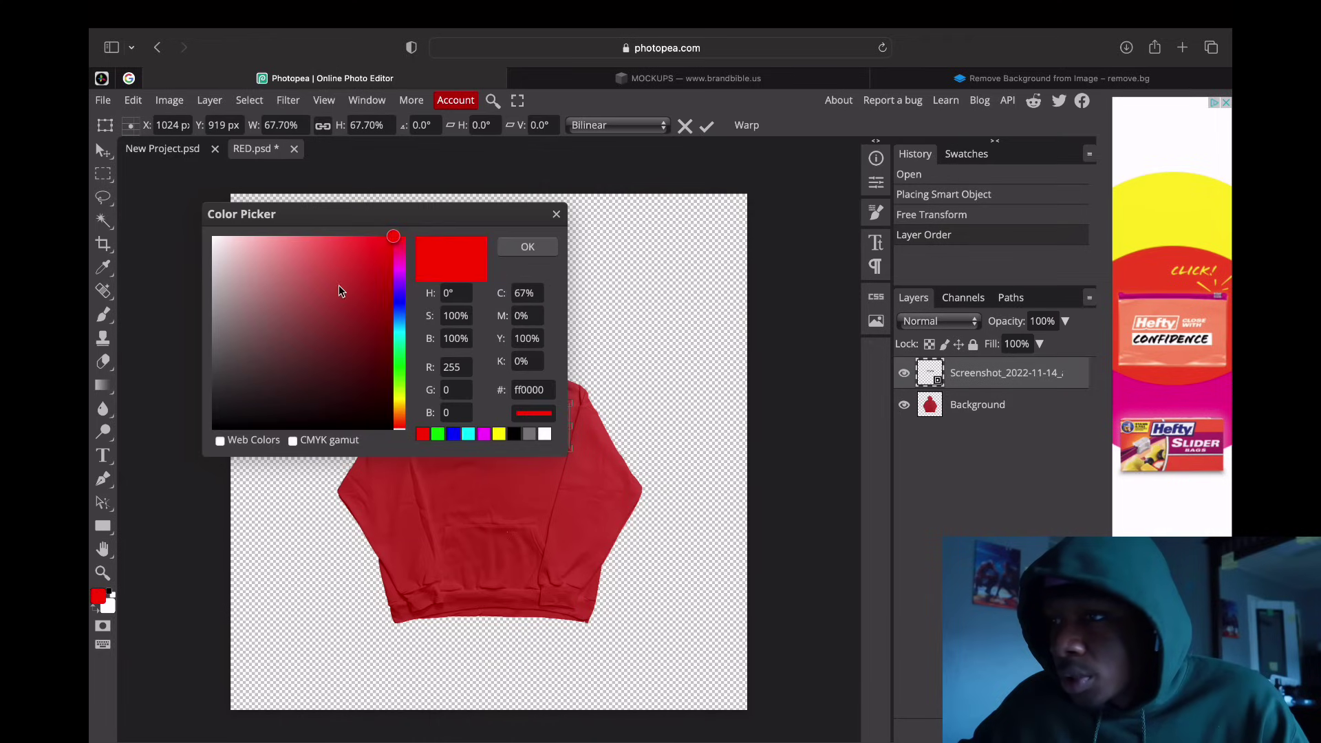
drag(389, 244, 139, 221)
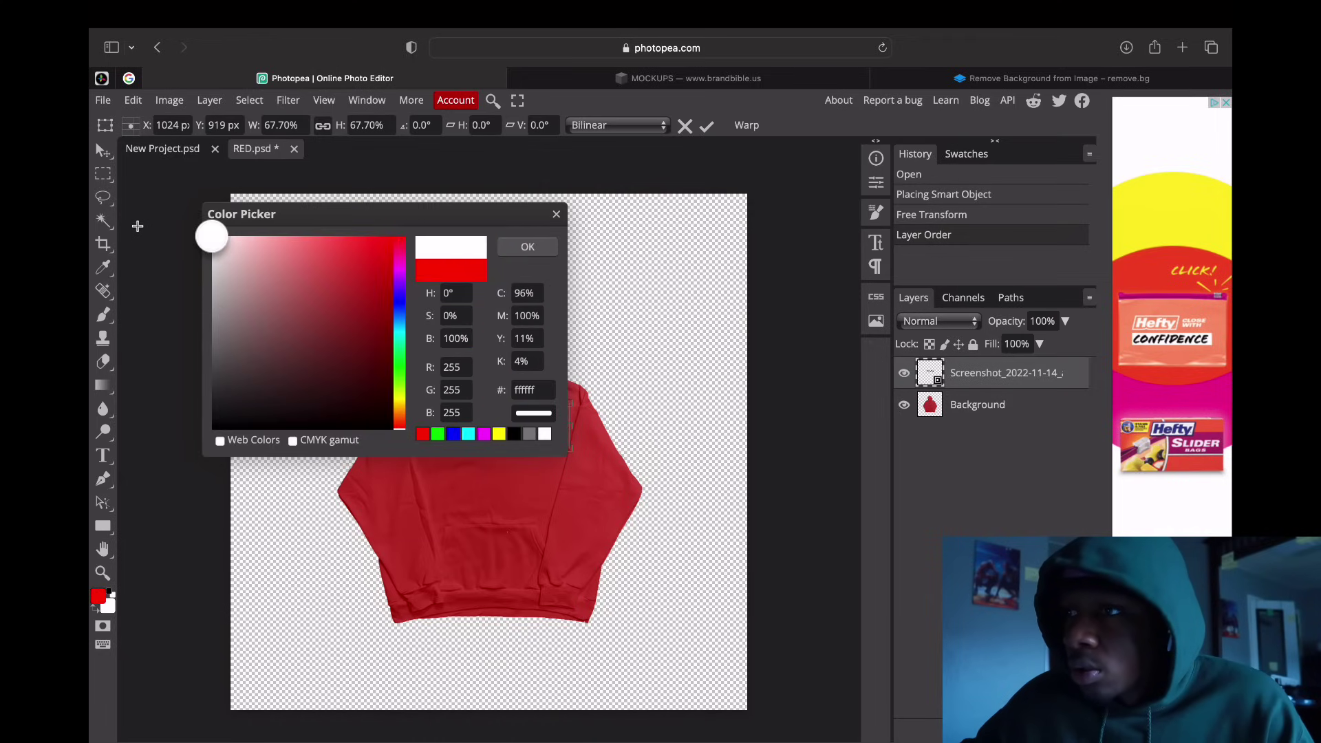
click(514, 254)
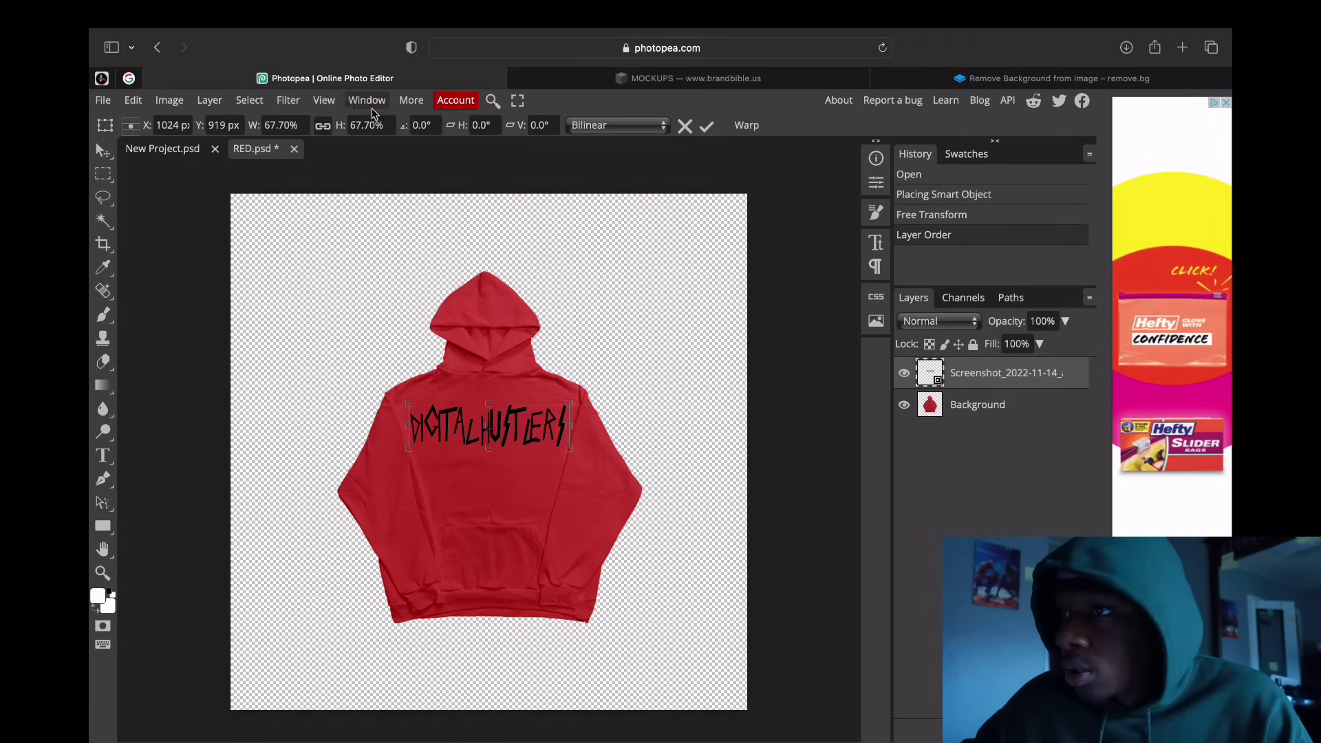
Step: Find the Rasterize command with the command search and rasterize the DIGITAL HUSTLERS layer
click(493, 102)
text(rate)
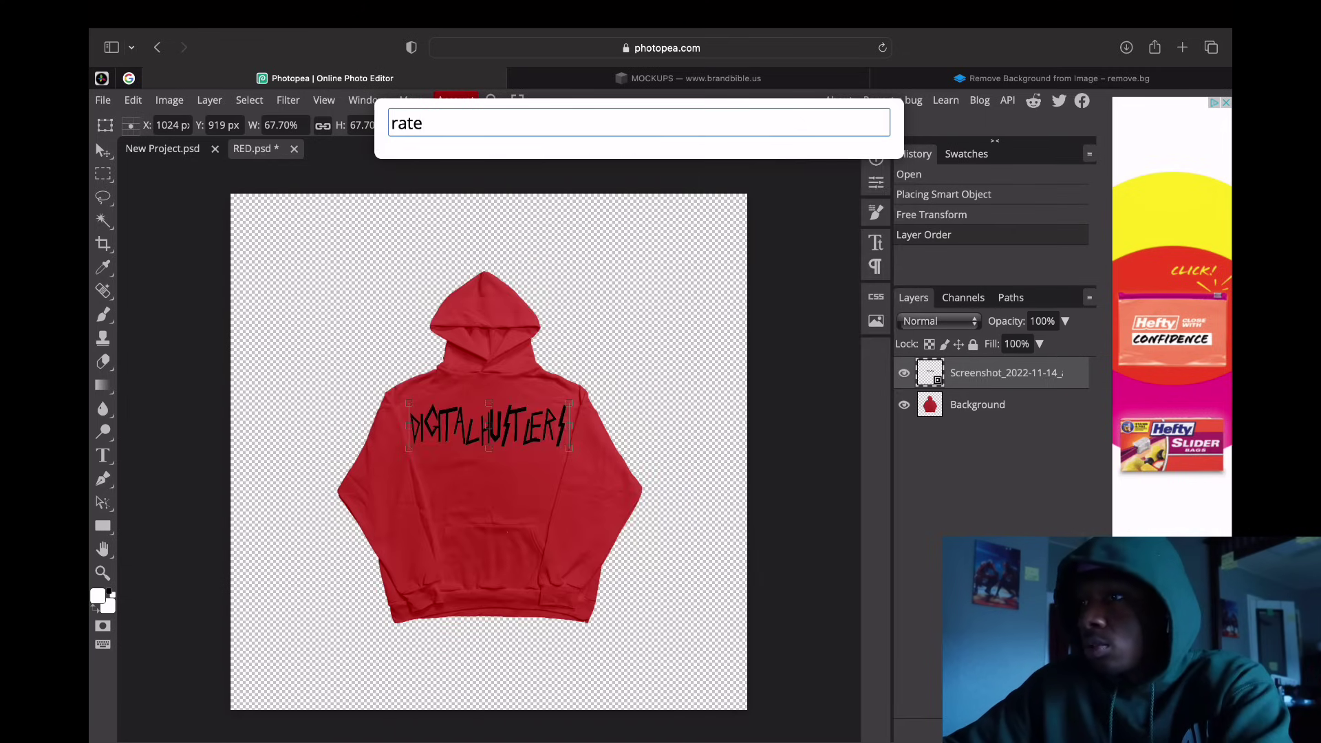
key(BackSpace)
key(BackSpace)
text(ster)
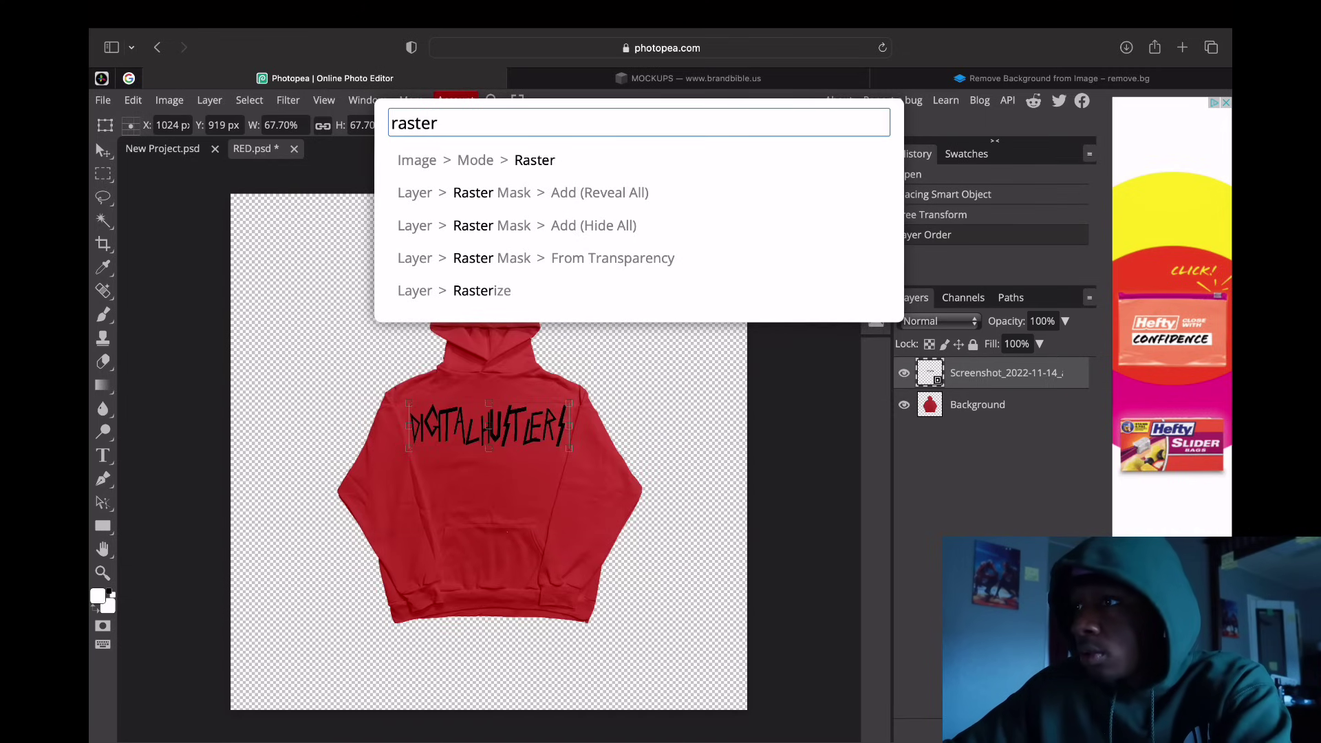
click(510, 291)
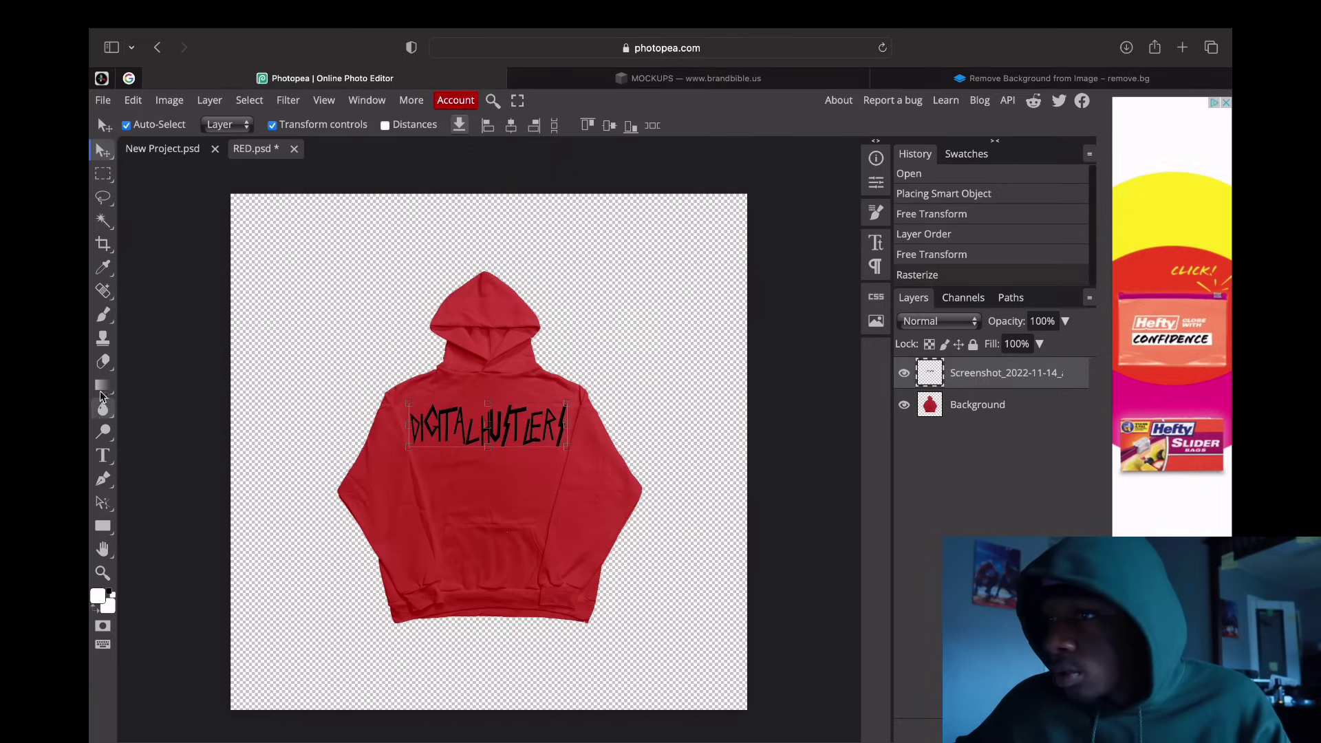
Step: Find the Paint Bucket tool with the command search and fill the letters of DIGITAL with white
click(492, 102)
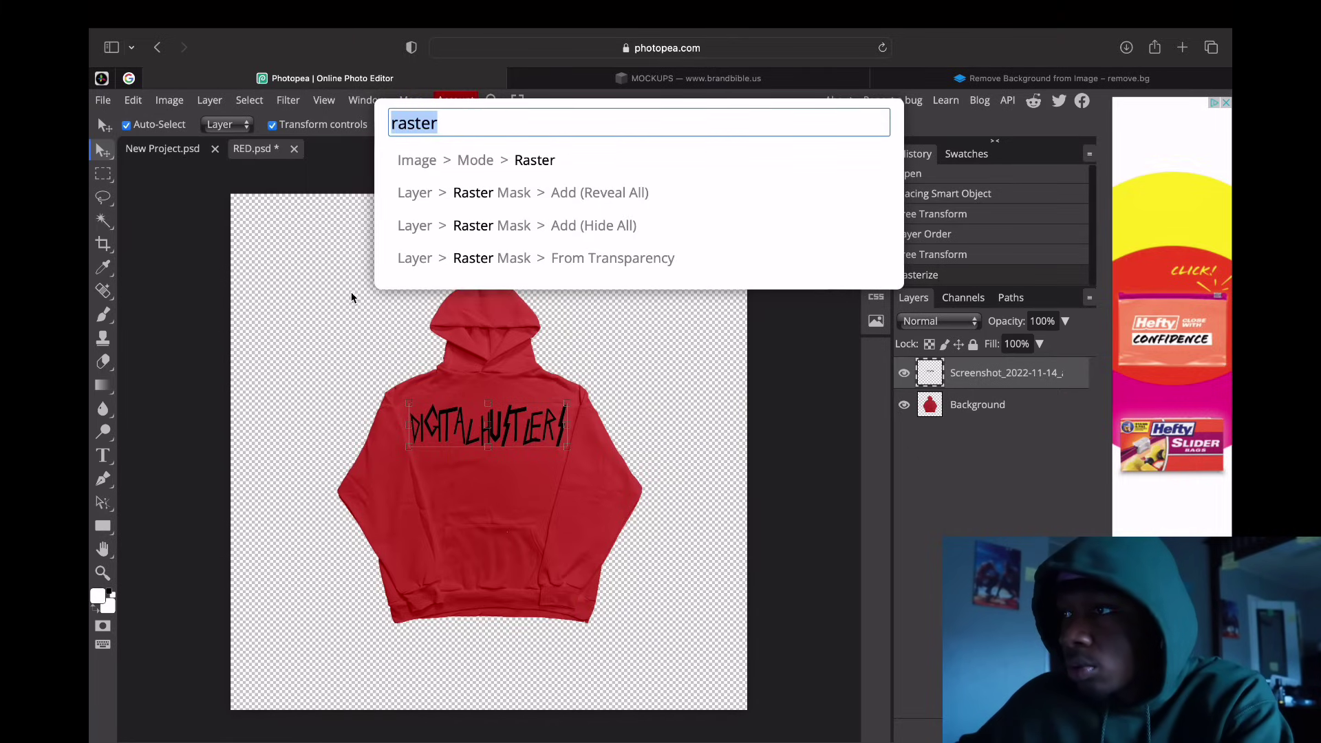
text(buc)
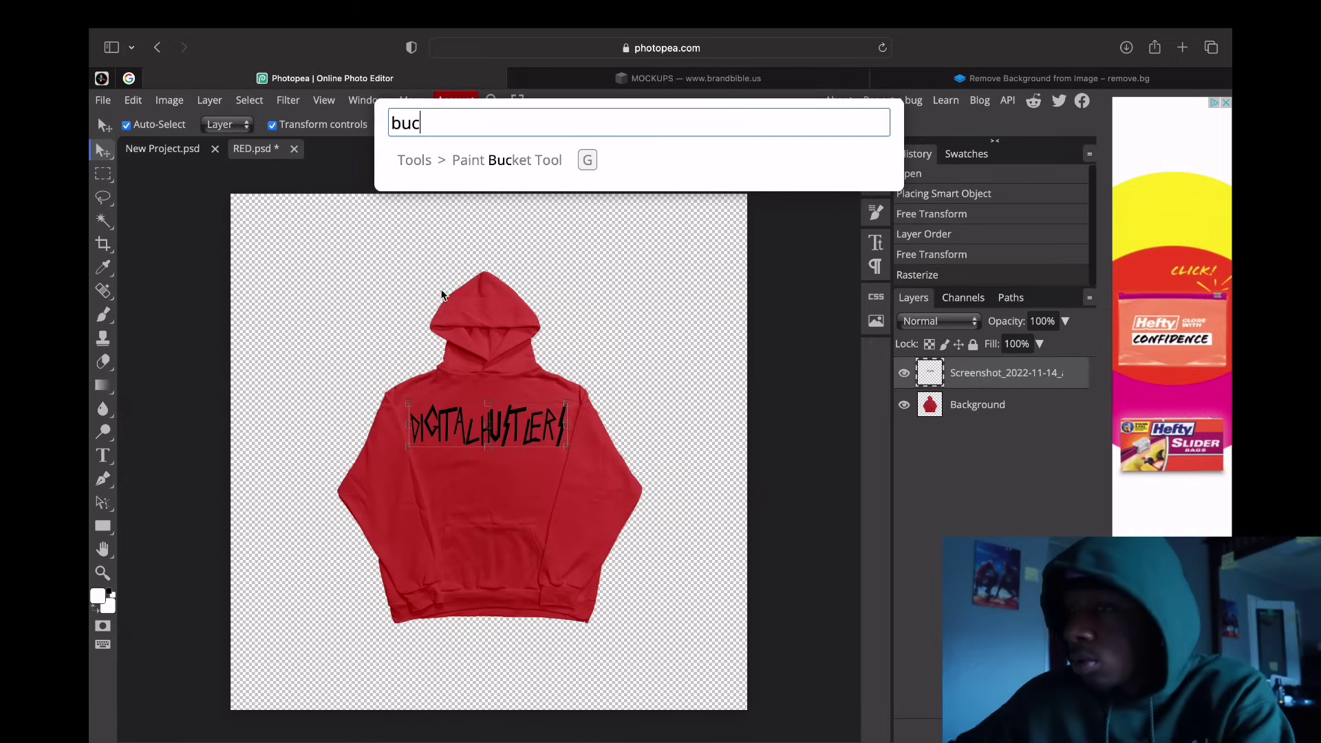
click(493, 159)
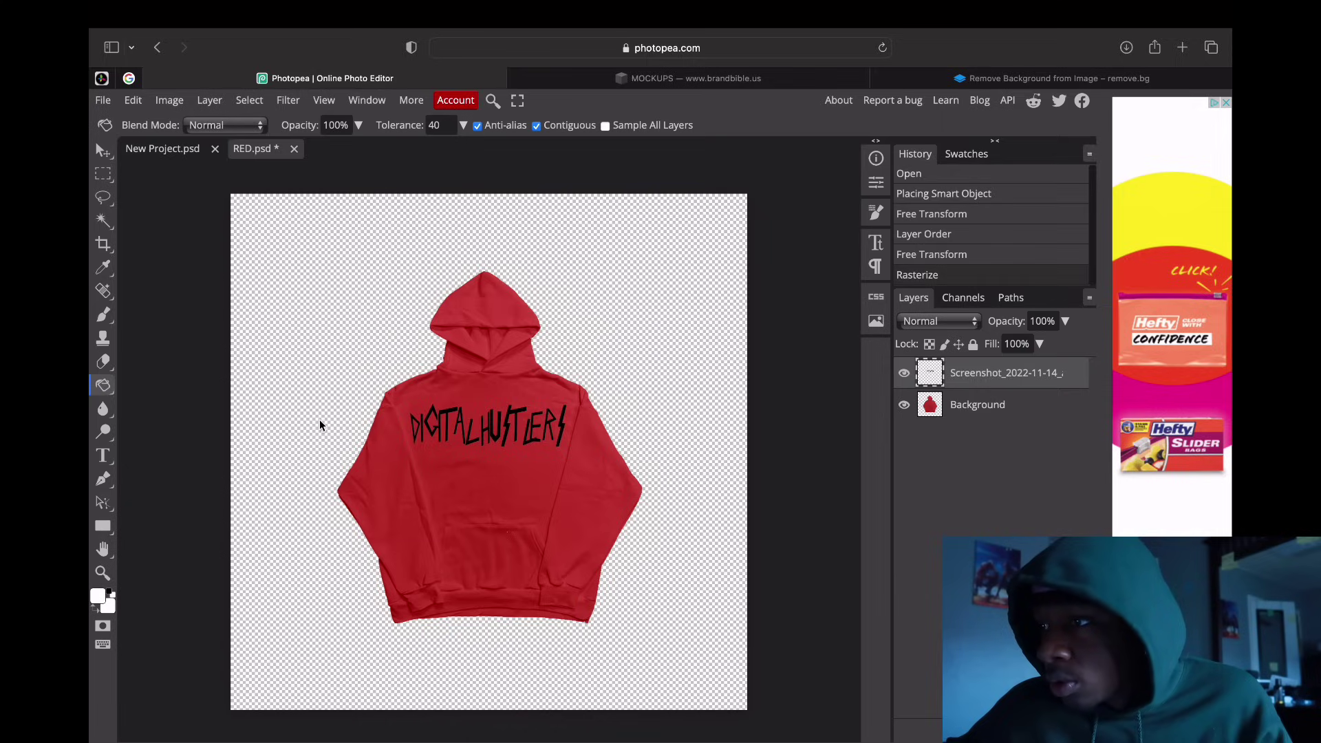
click(435, 414)
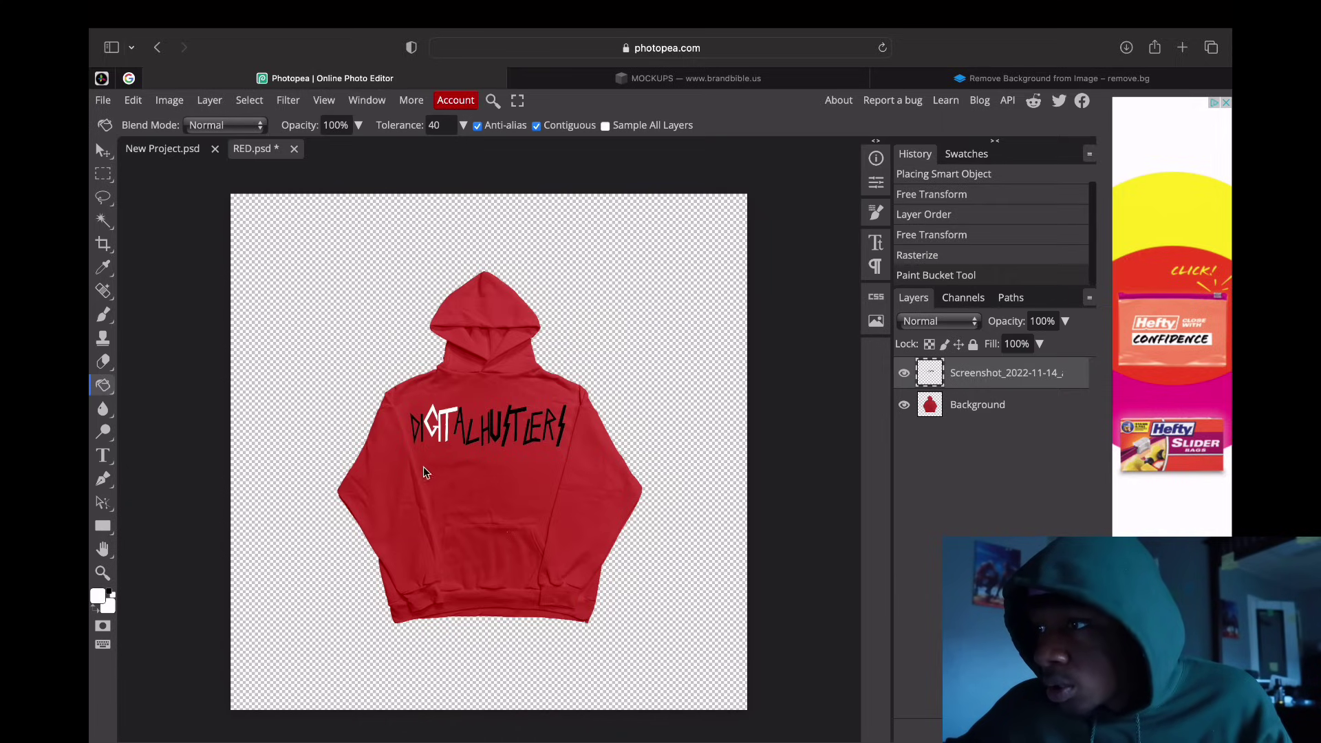
click(422, 428)
click(419, 427)
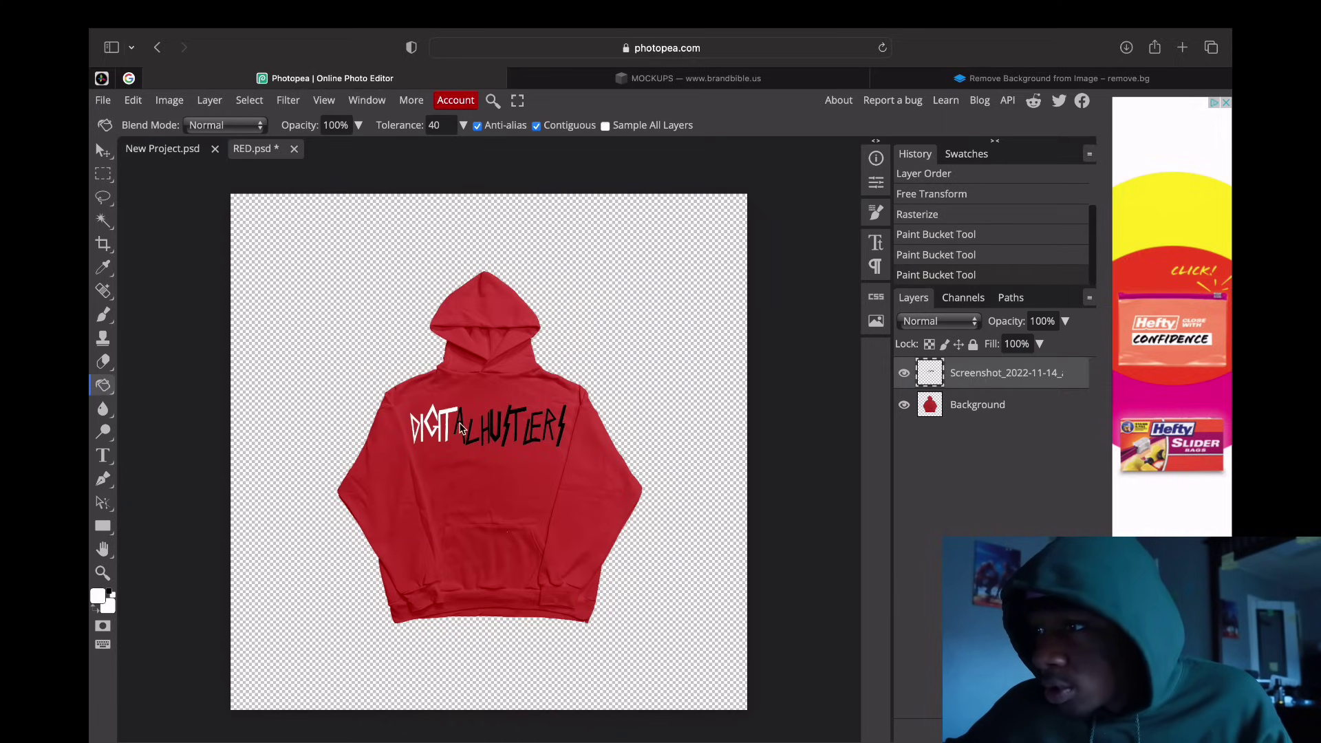
click(461, 422)
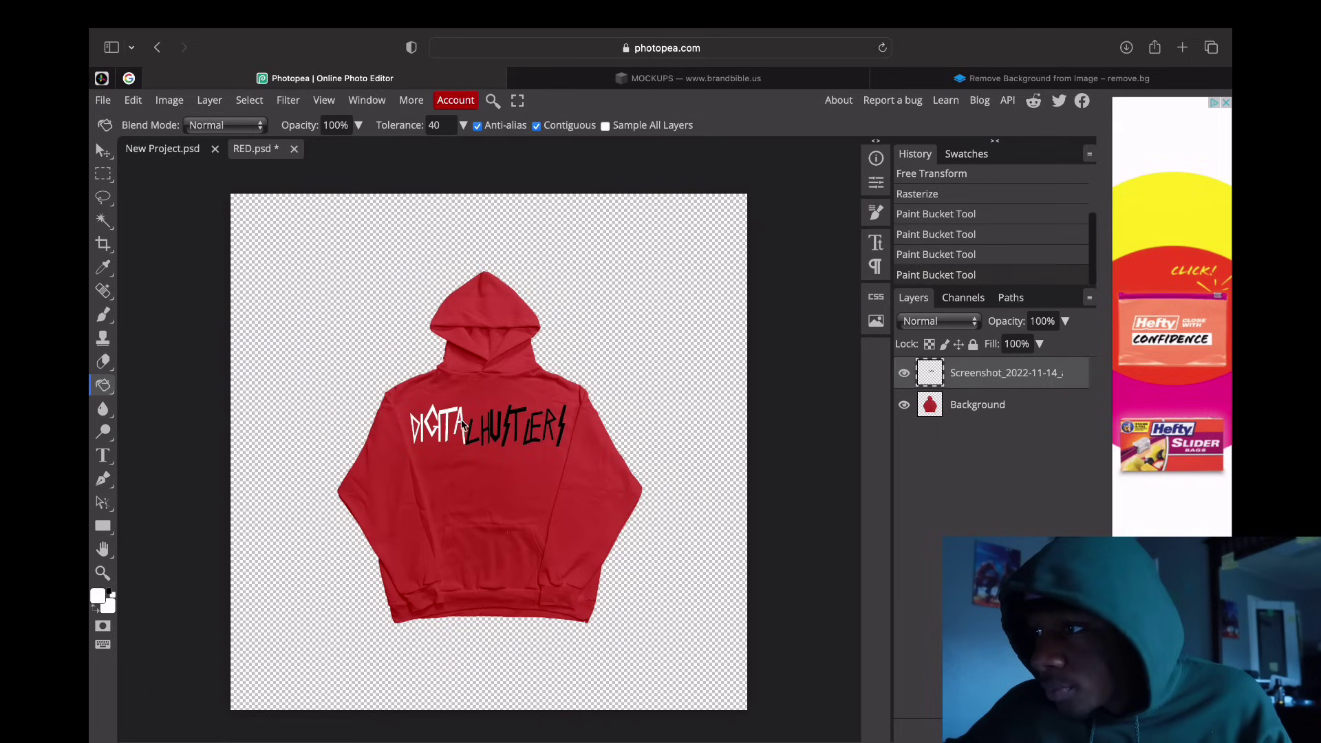
click(474, 432)
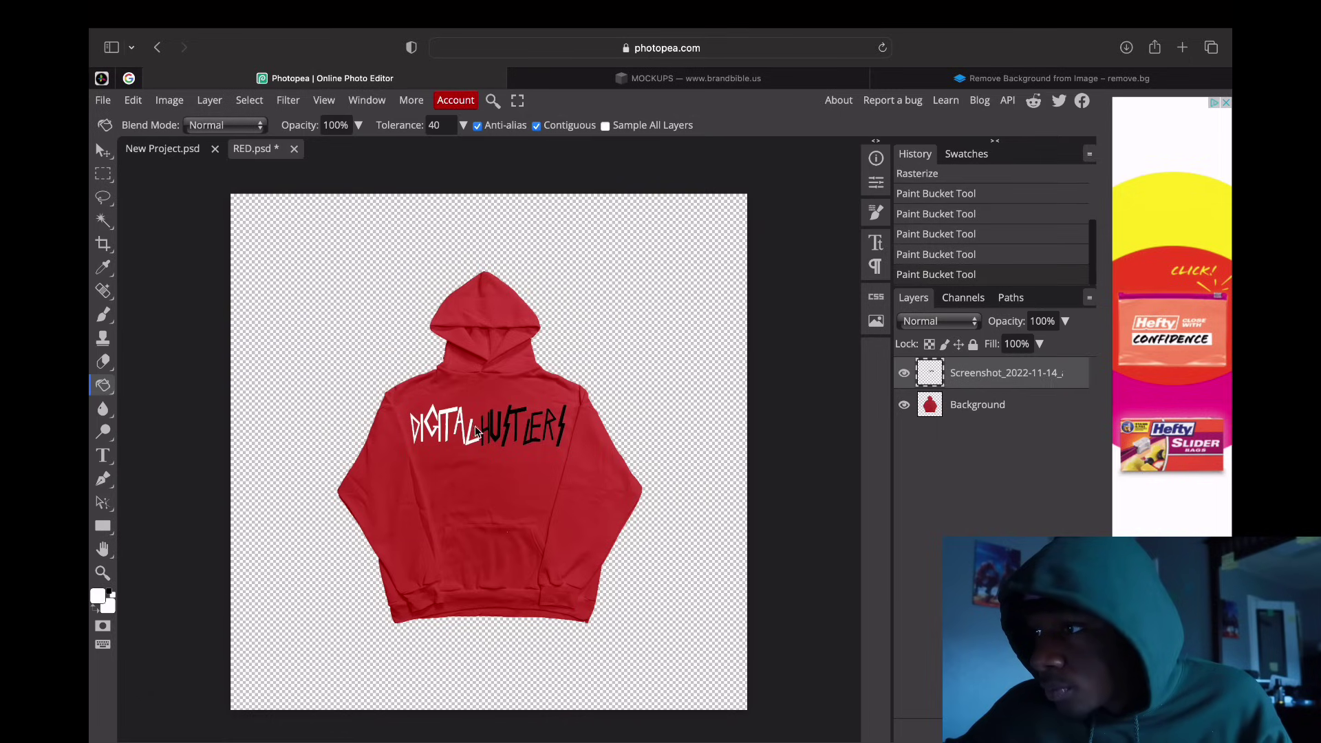
Step: Fill the letters of HUSTLERS with white, undoing the stray fill of the empty area, and deselect the layer
click(485, 432)
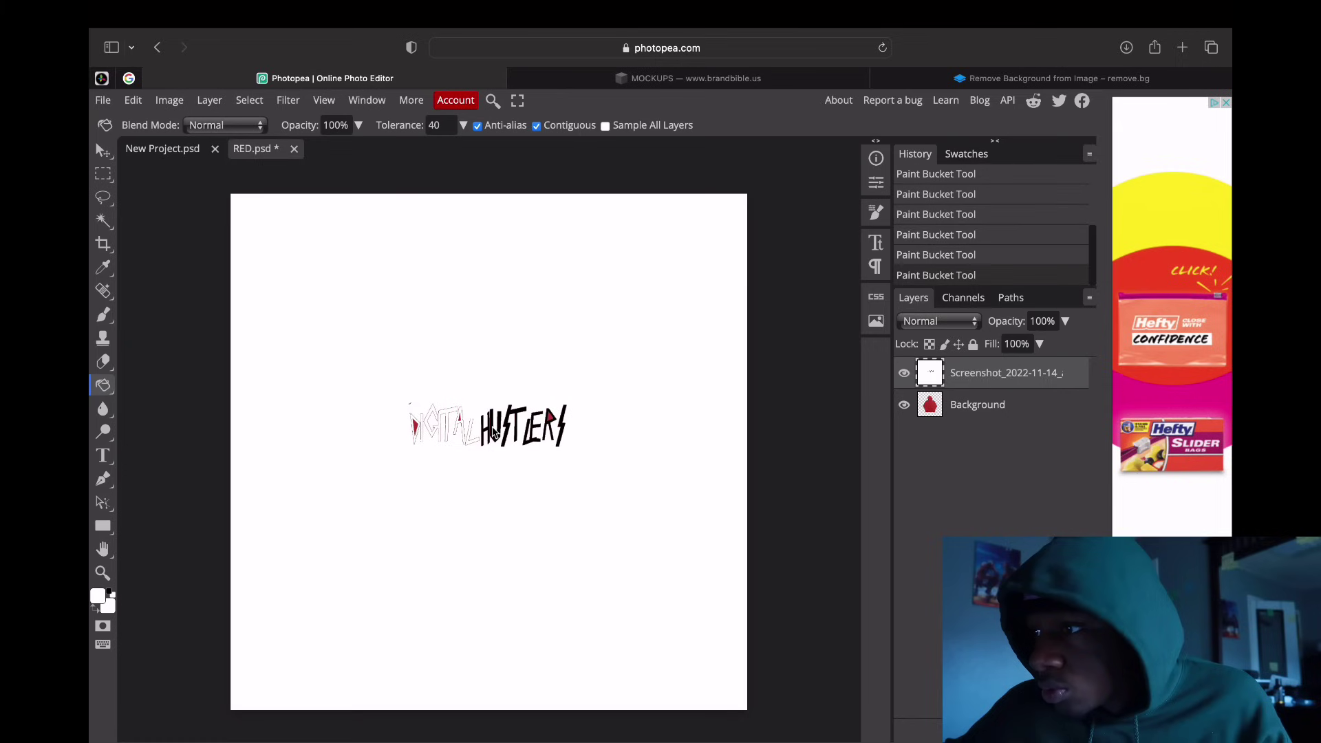
click(965, 259)
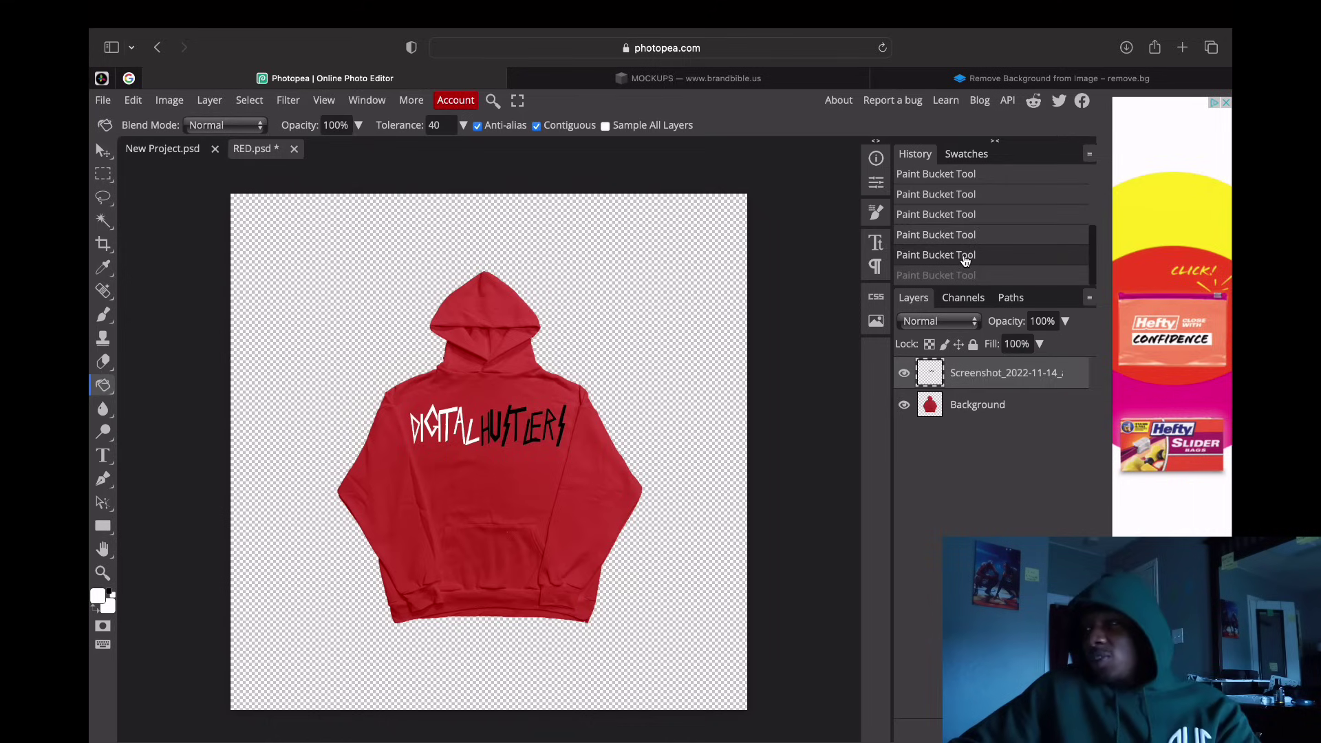
click(492, 432)
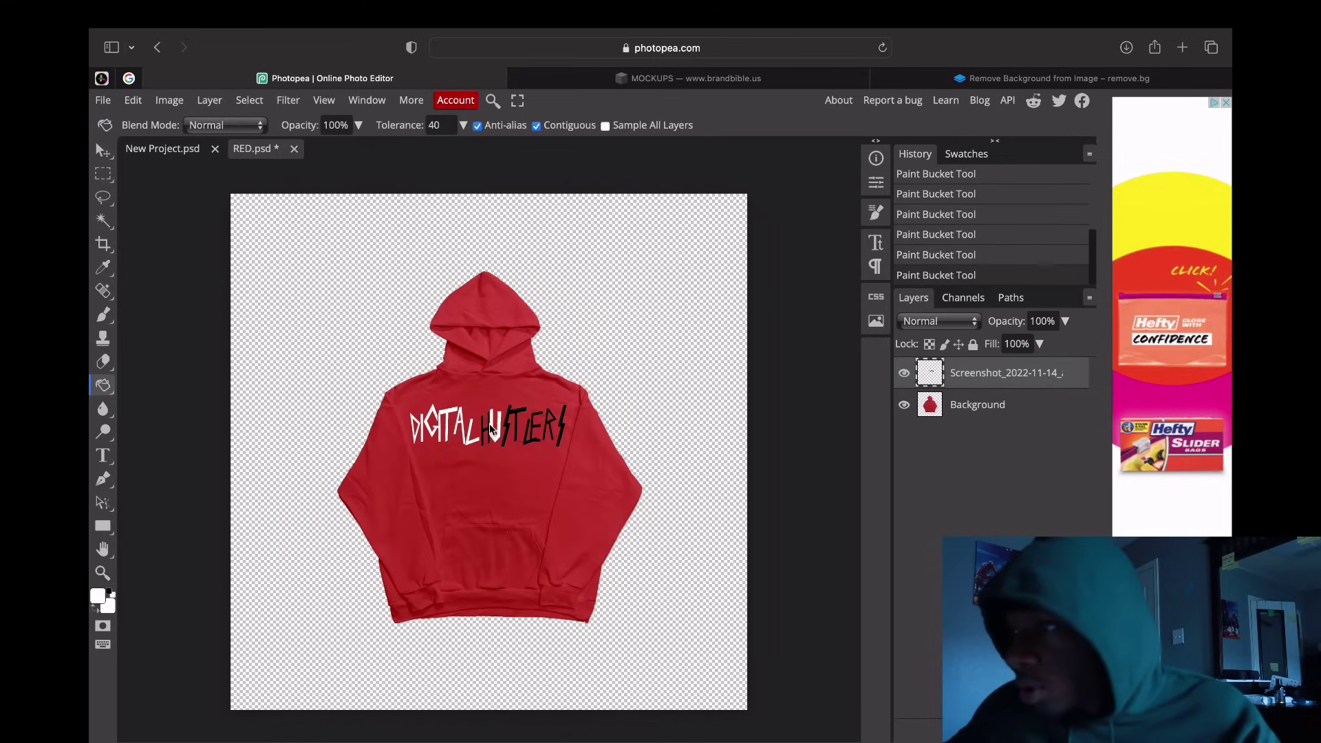
click(491, 430)
click(509, 427)
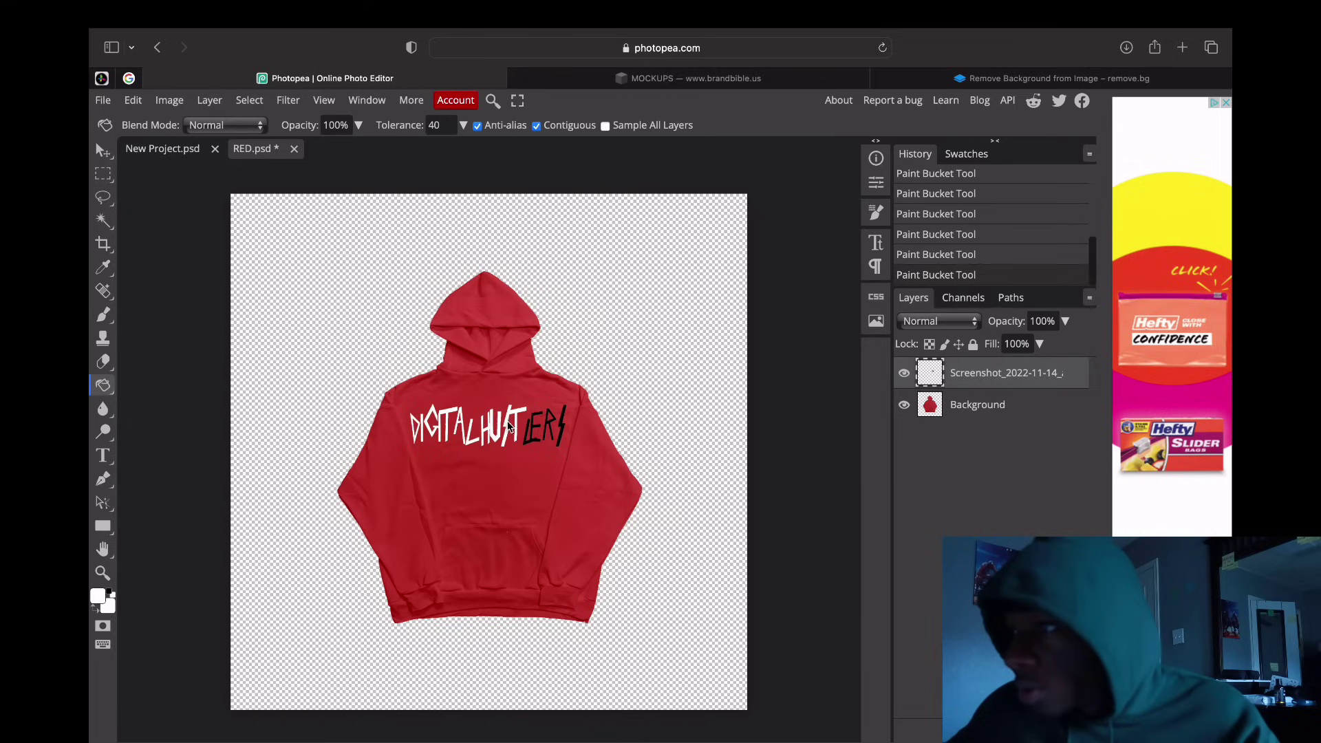
click(534, 433)
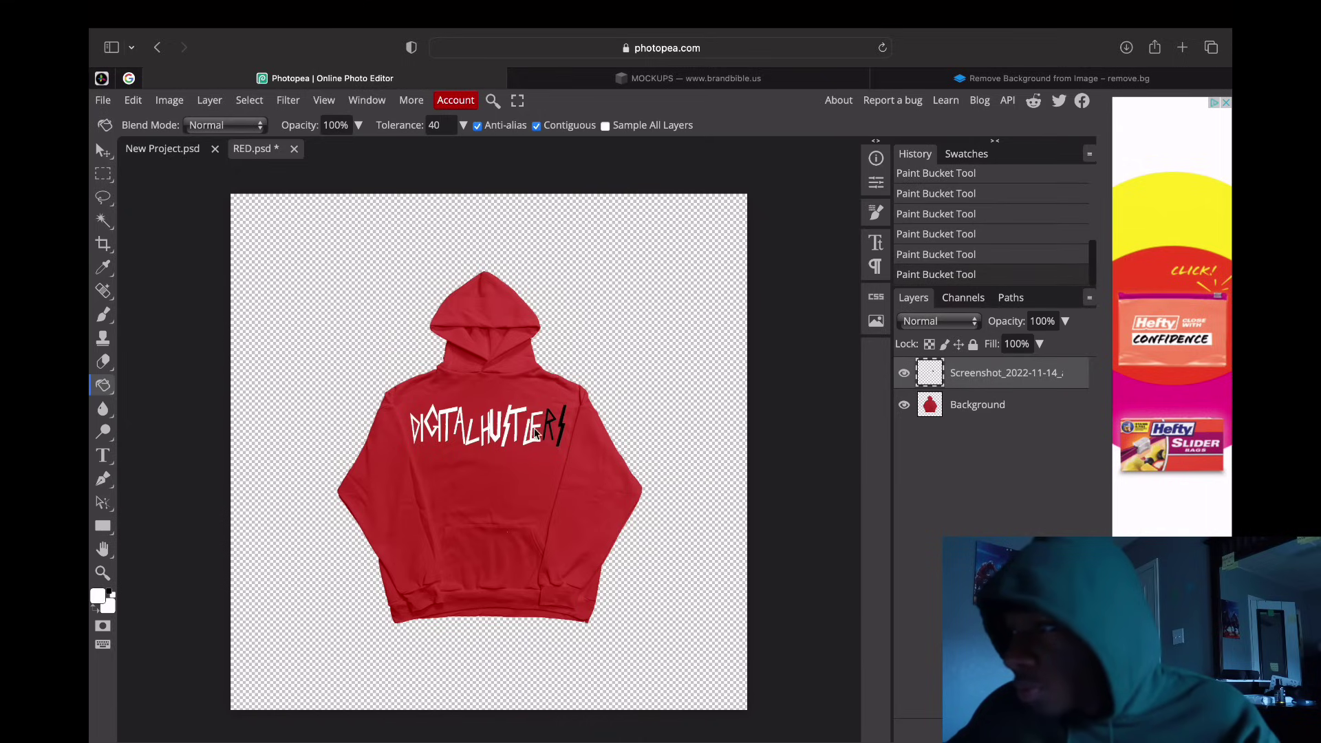
click(561, 426)
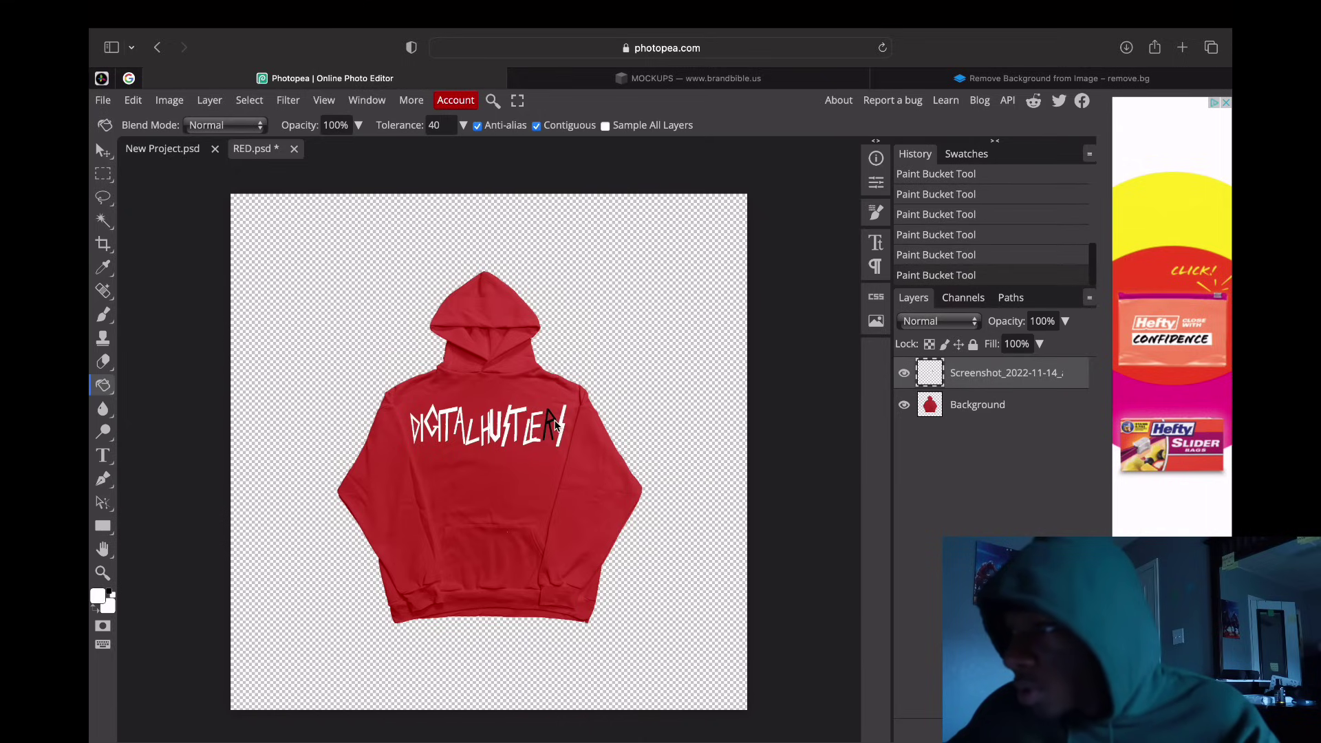
click(553, 422)
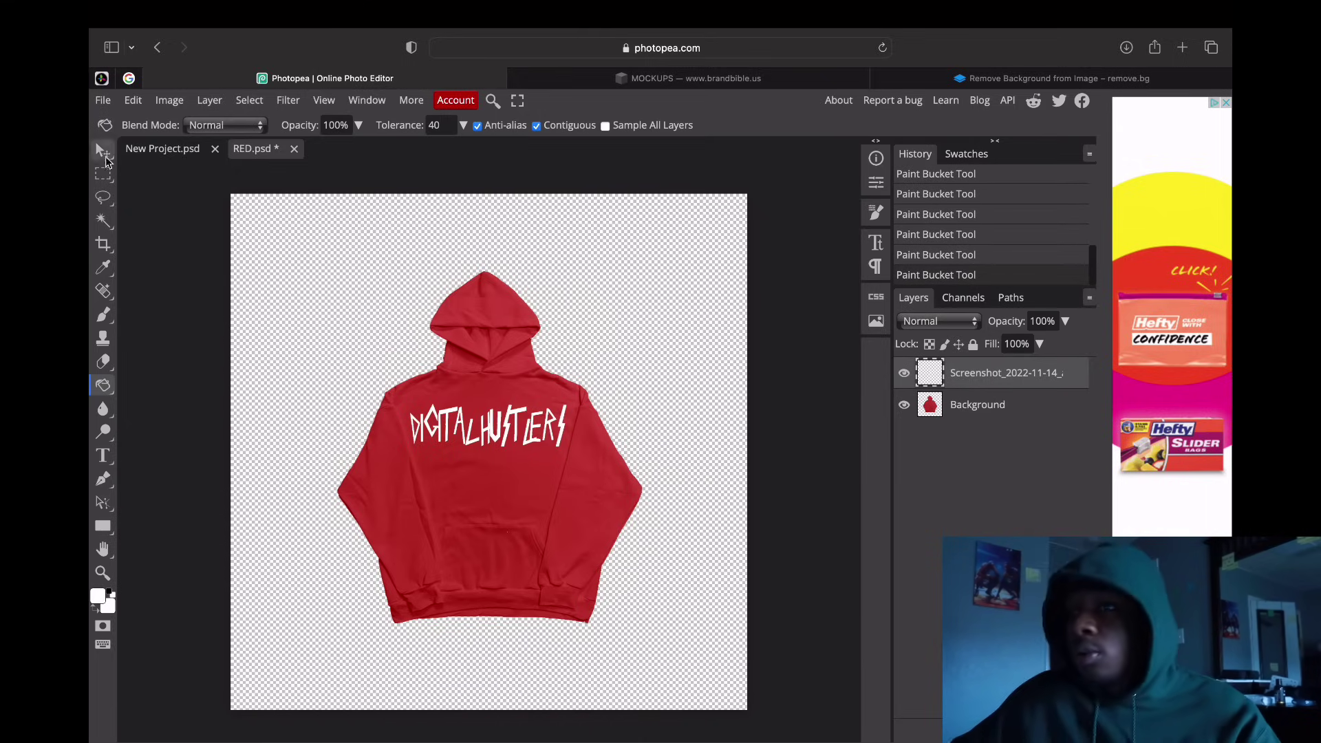
click(105, 158)
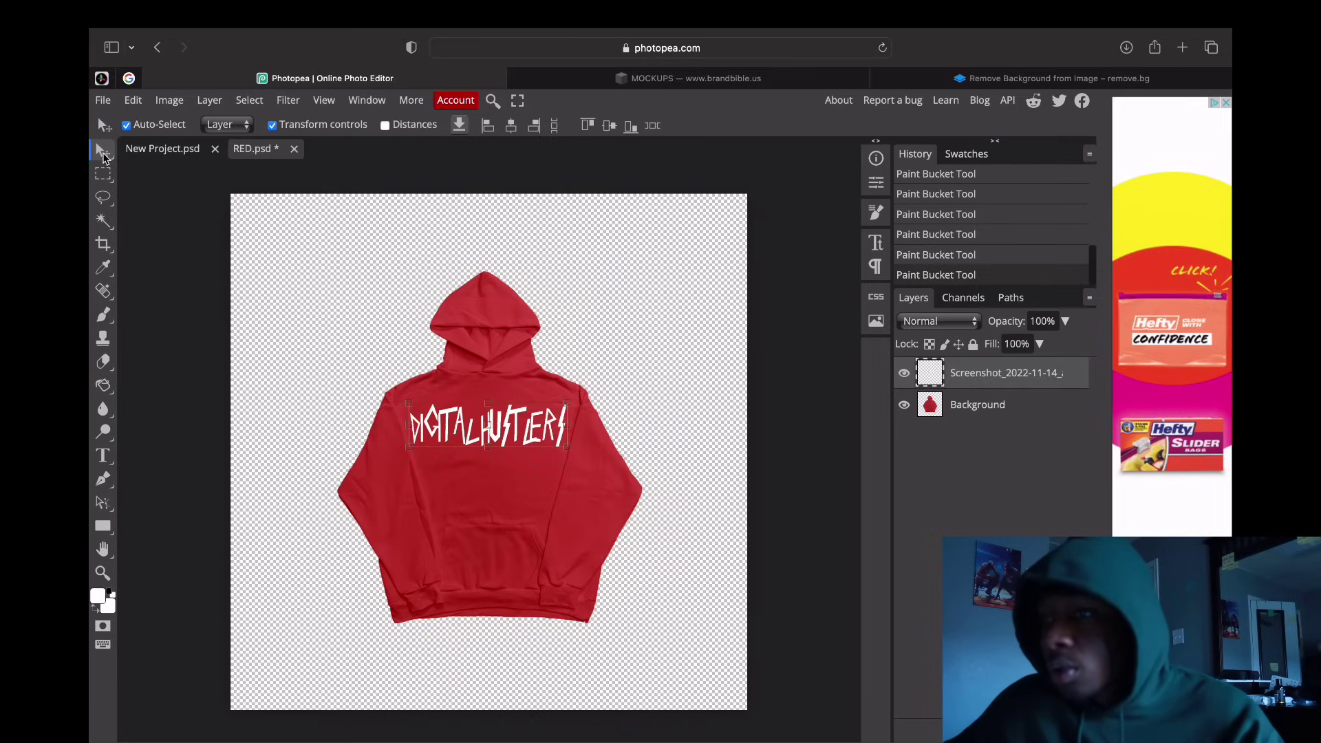
click(198, 296)
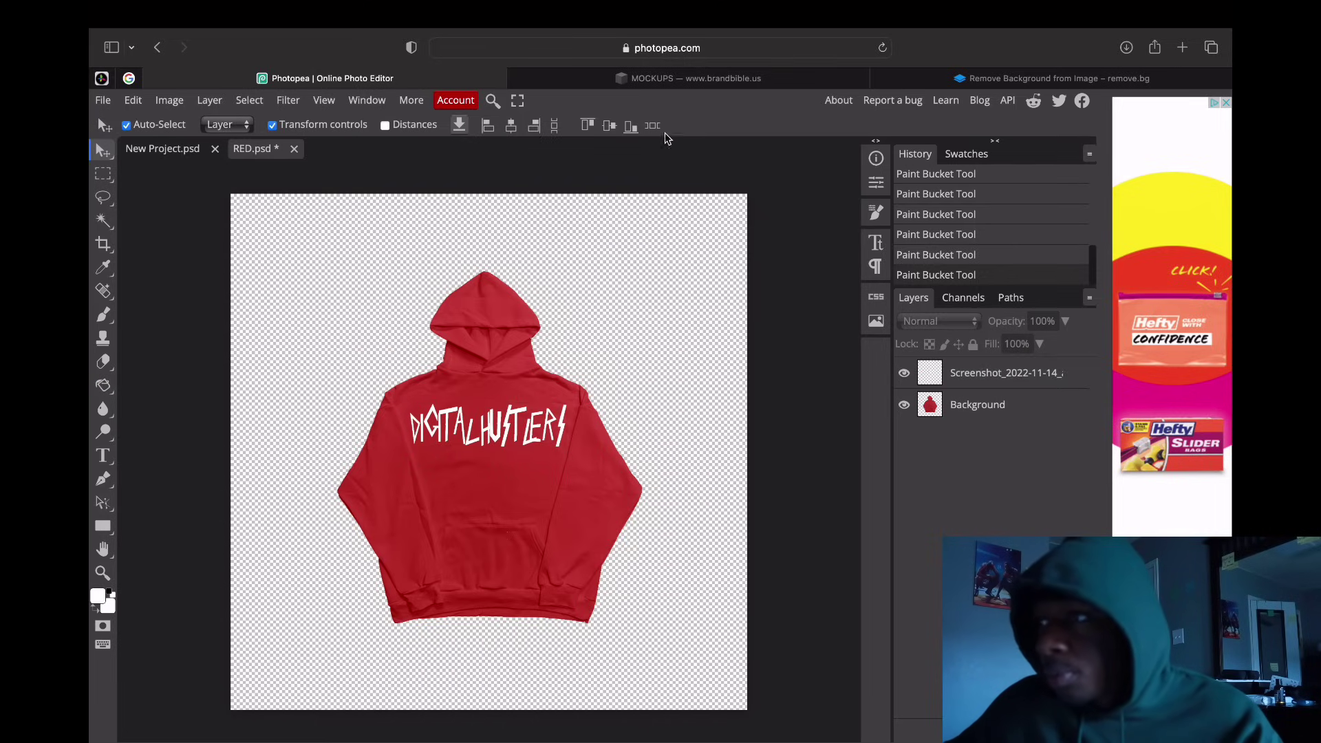
Step: Place the DHS monogram file Screenshot_2022-11-14_at_2.07.27_PM-removebg-preview.png from Downloads into RED.psd
click(133, 101)
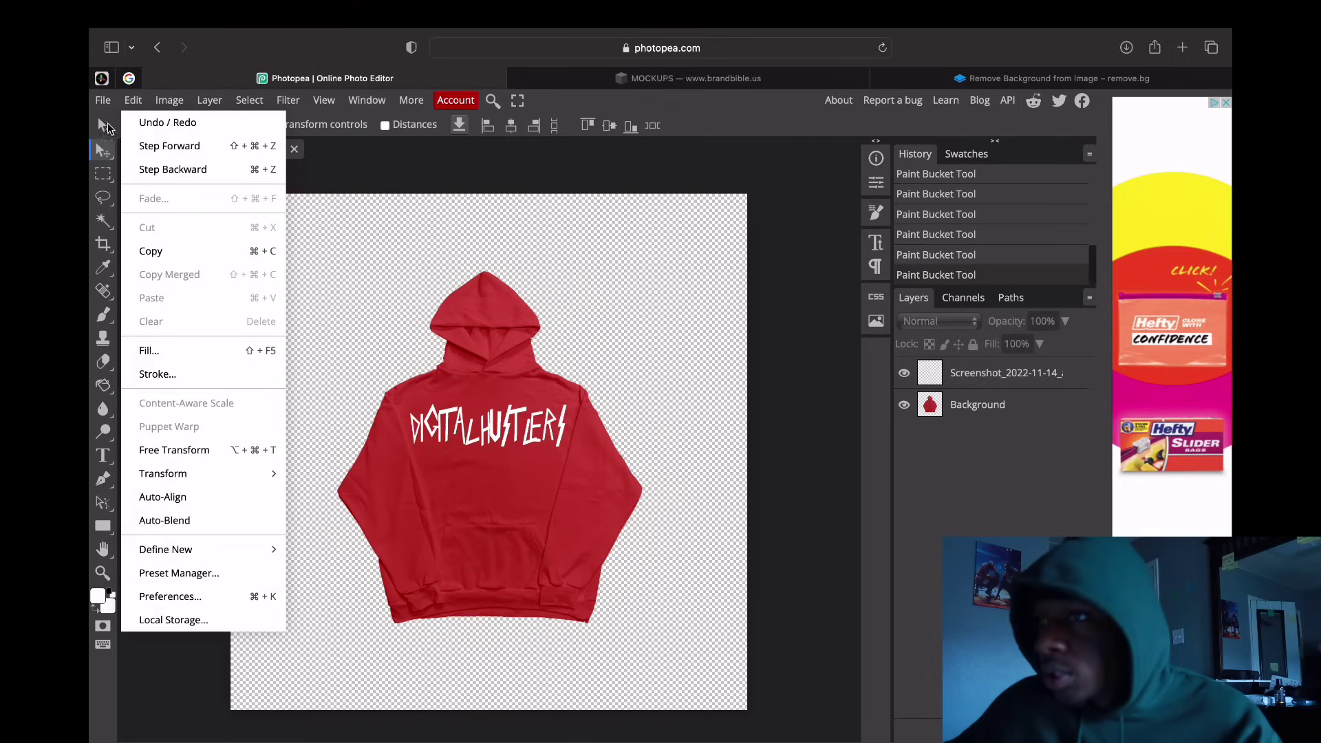
mouse_move(97, 105)
click(151, 170)
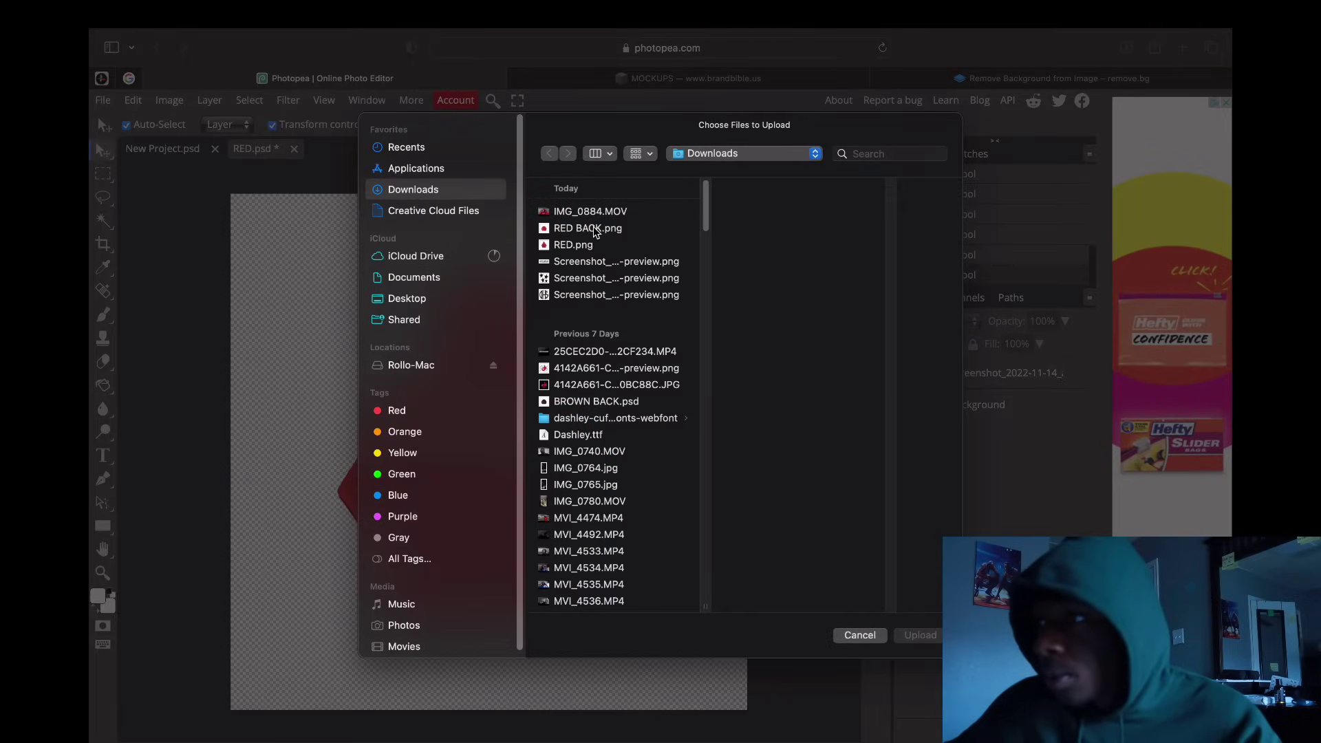
click(591, 296)
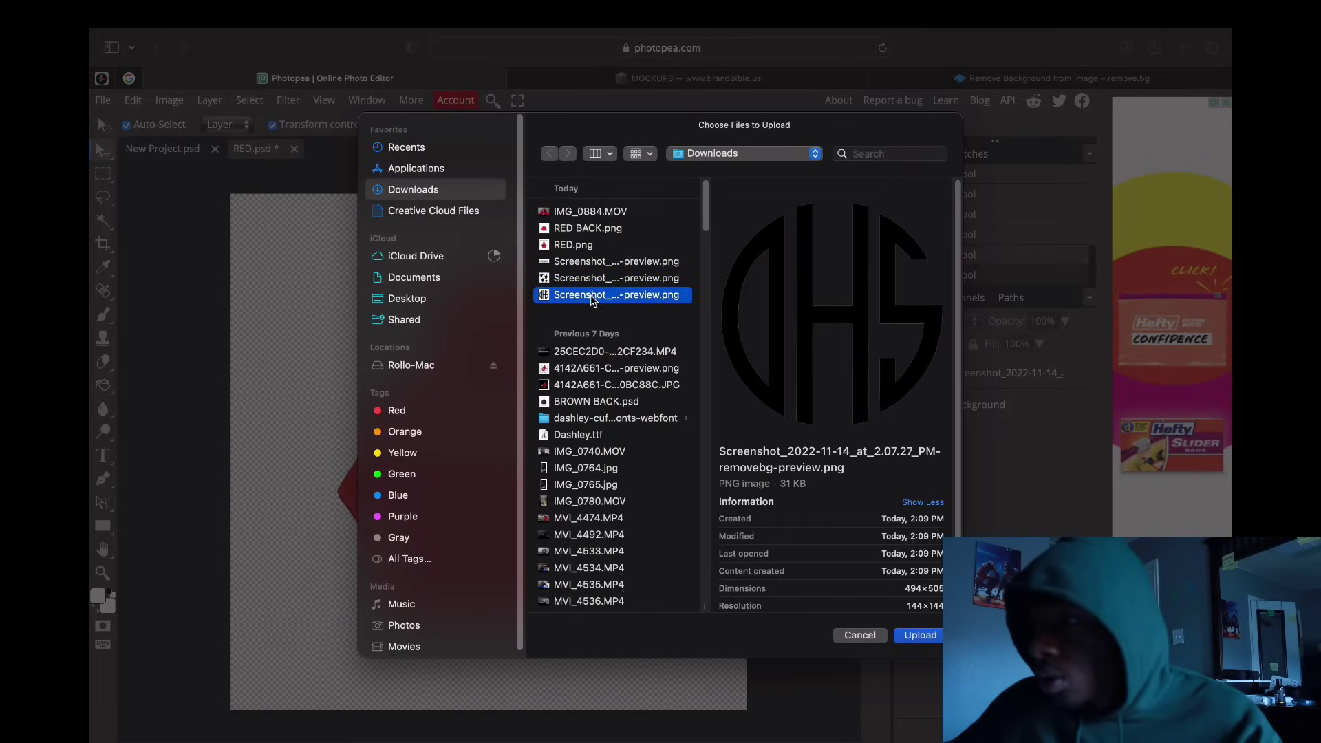
click(918, 635)
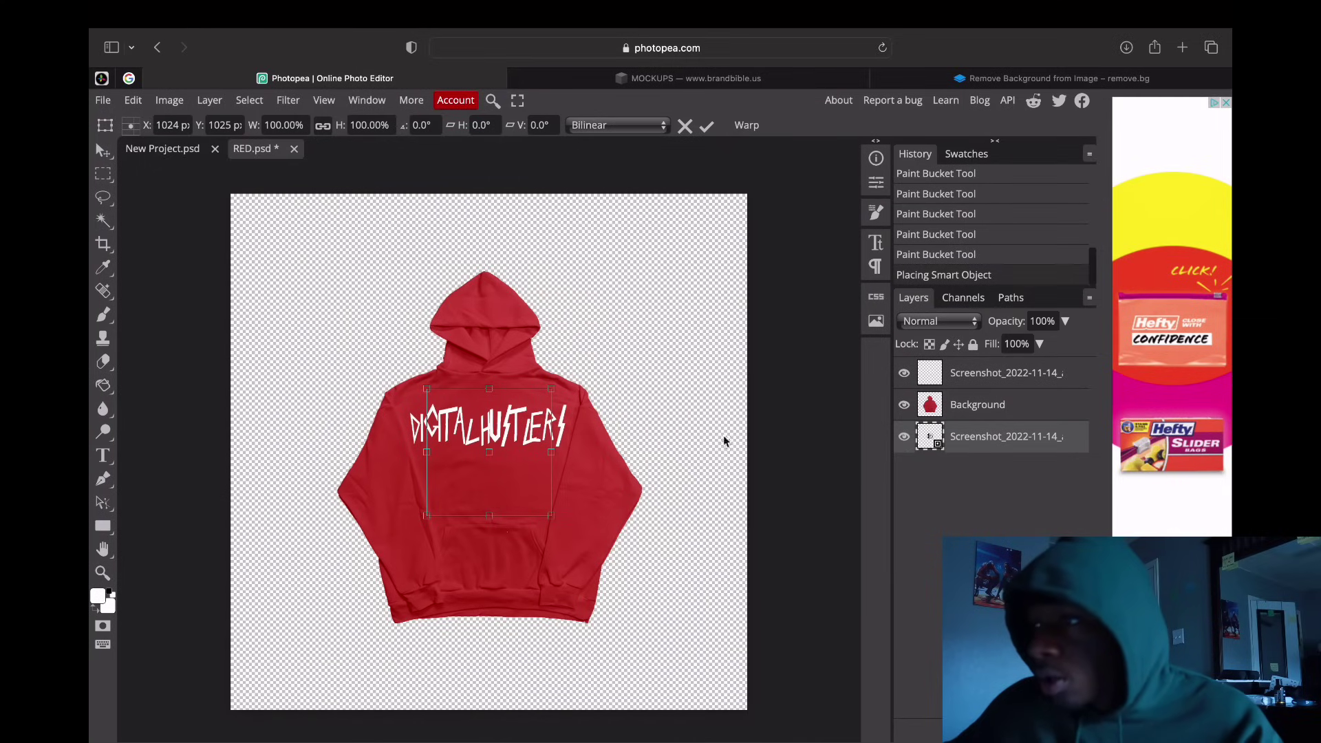
Step: Bring the DHS monogram layer above Background and fit it on the side of the hood at about 47.17% scale
drag(989, 438, 991, 409)
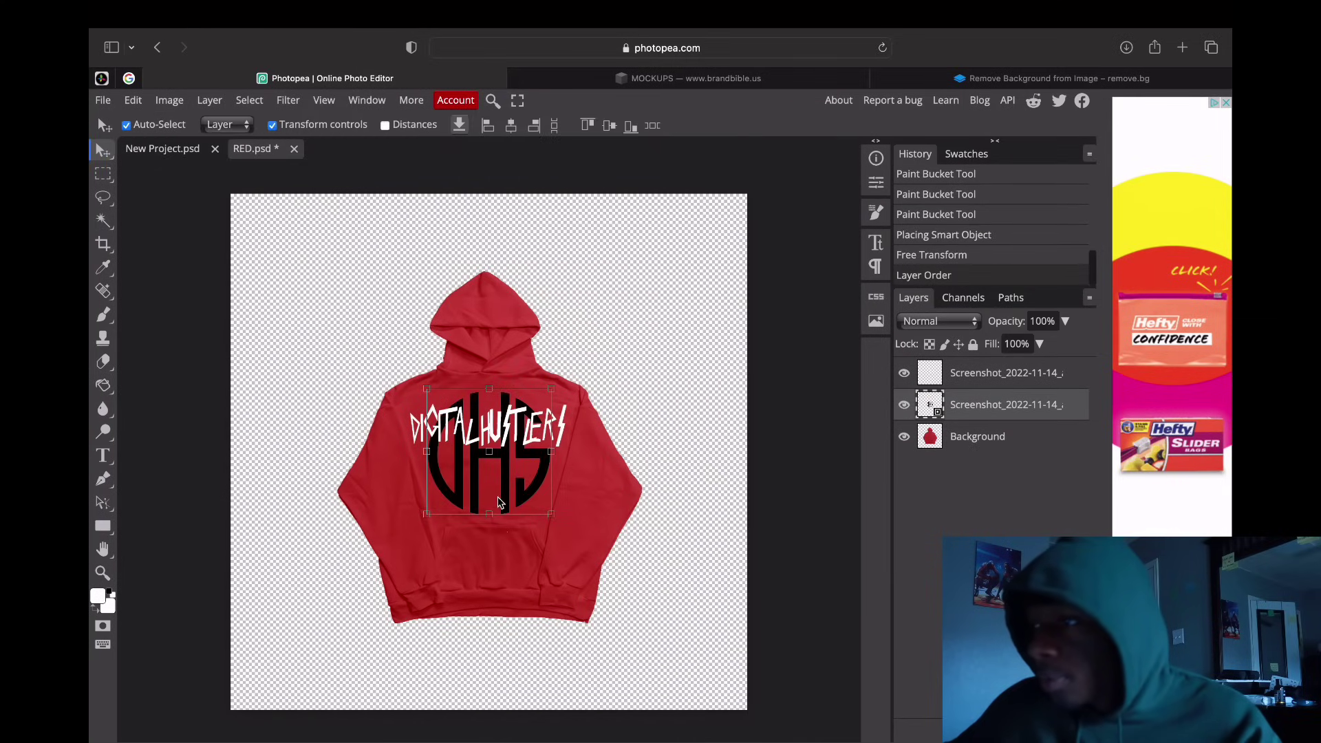
drag(511, 386, 485, 270)
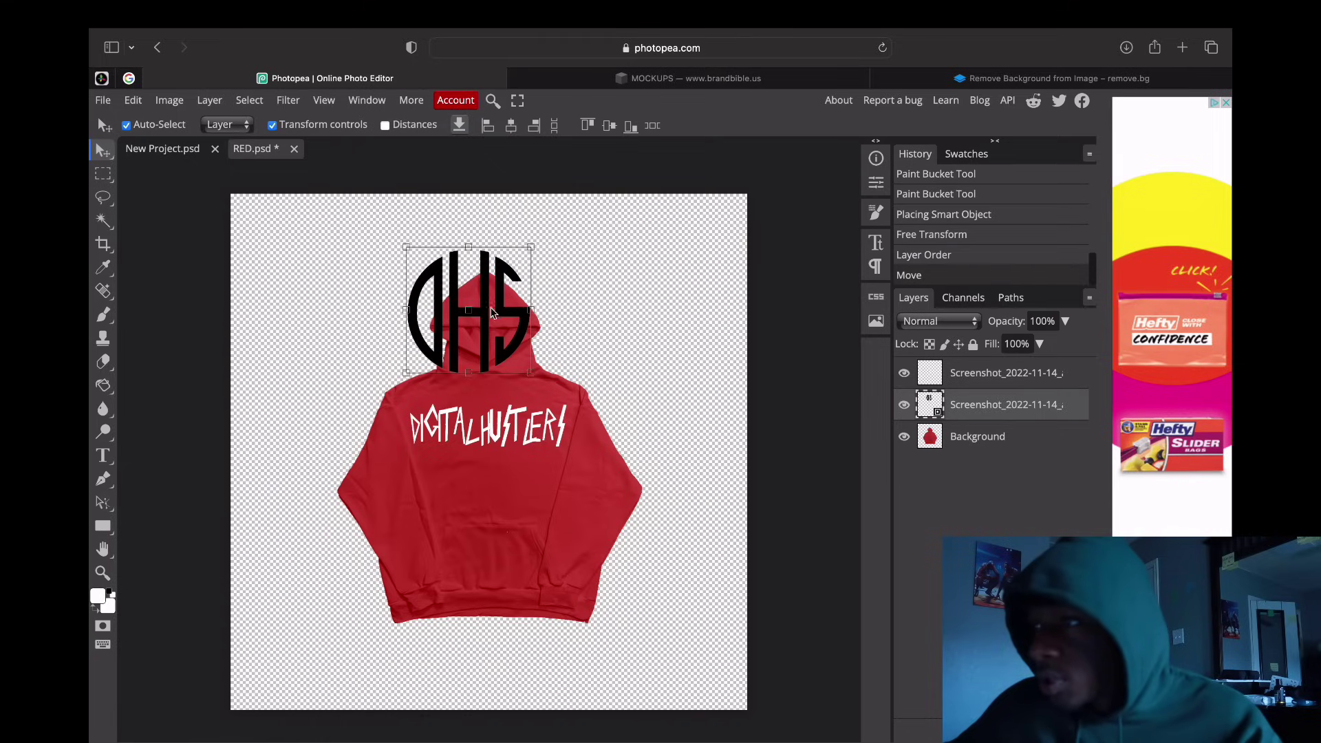
drag(406, 246, 440, 298)
mouse_move(476, 339)
mouse_down()
mouse_move(470, 311)
mouse_move(471, 332)
mouse_up()
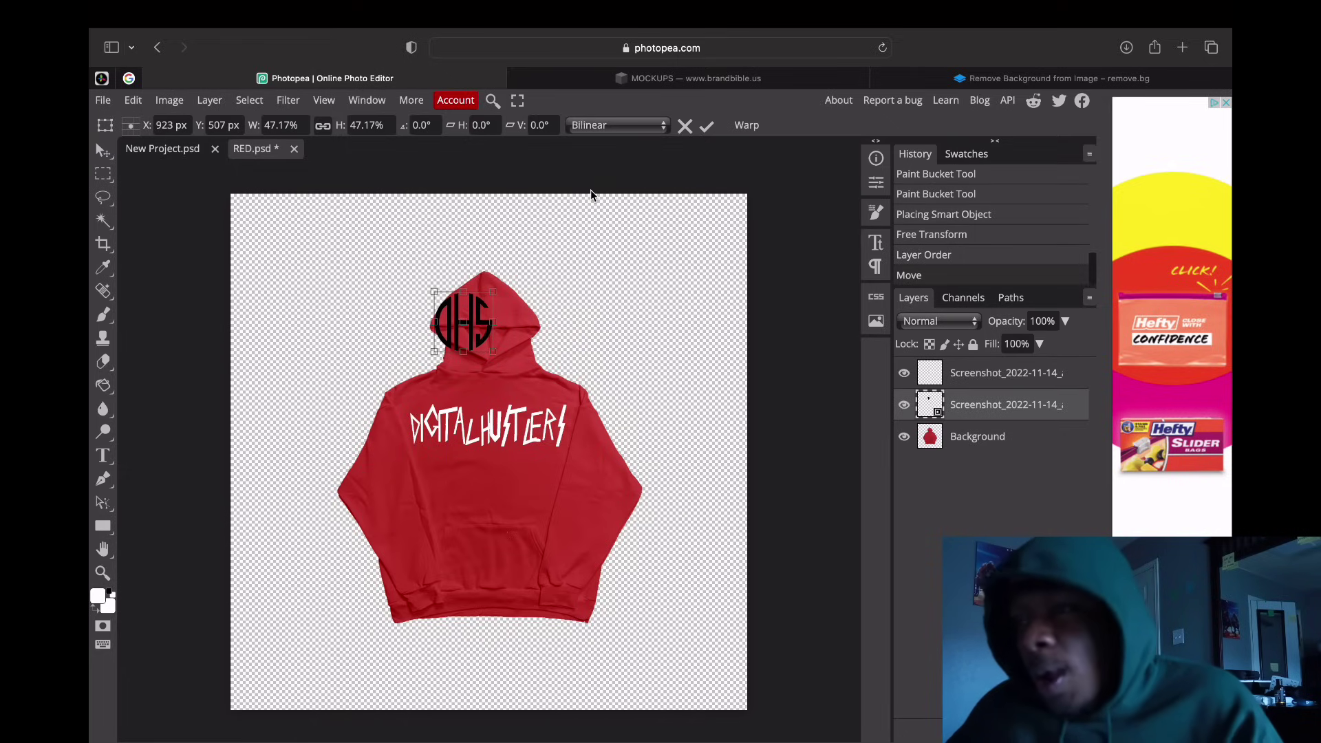
Step: Commit the monogram's transform, try a Paint Bucket fill on it, and rasterize its layer through the command search
click(103, 385)
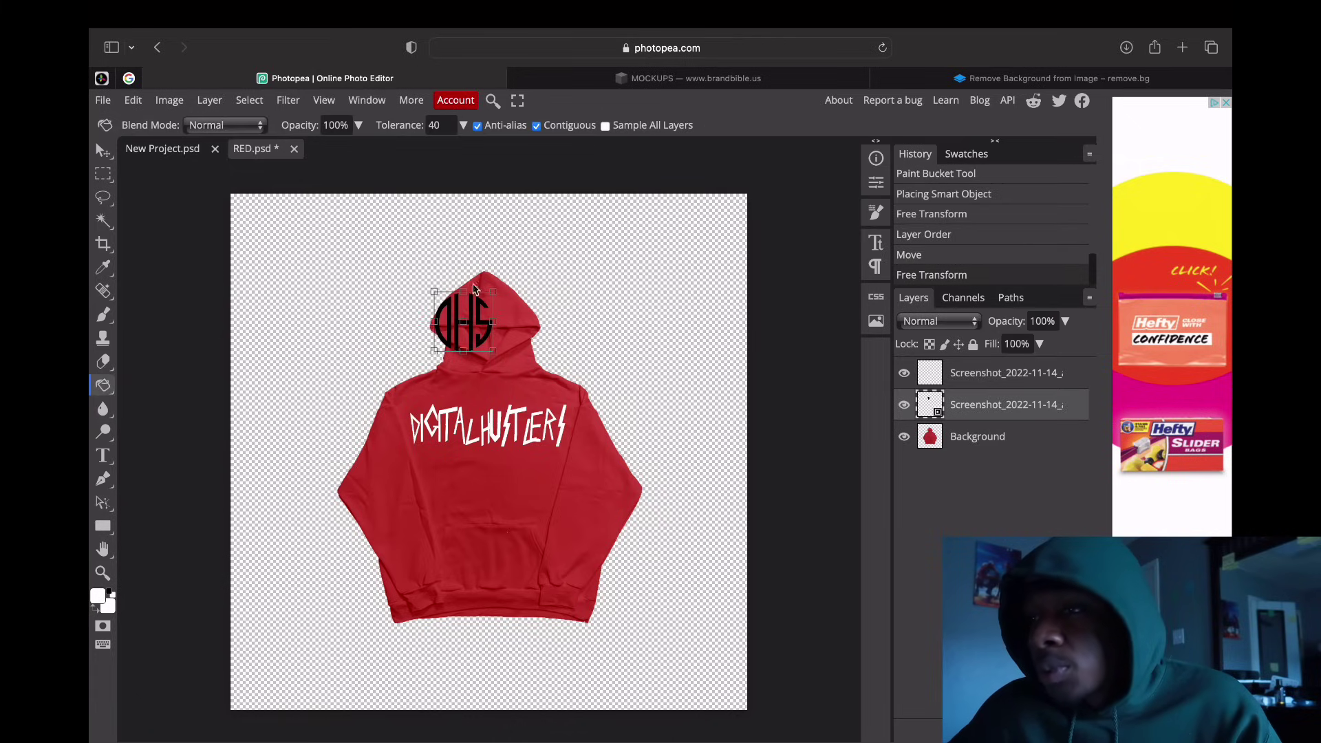
click(455, 310)
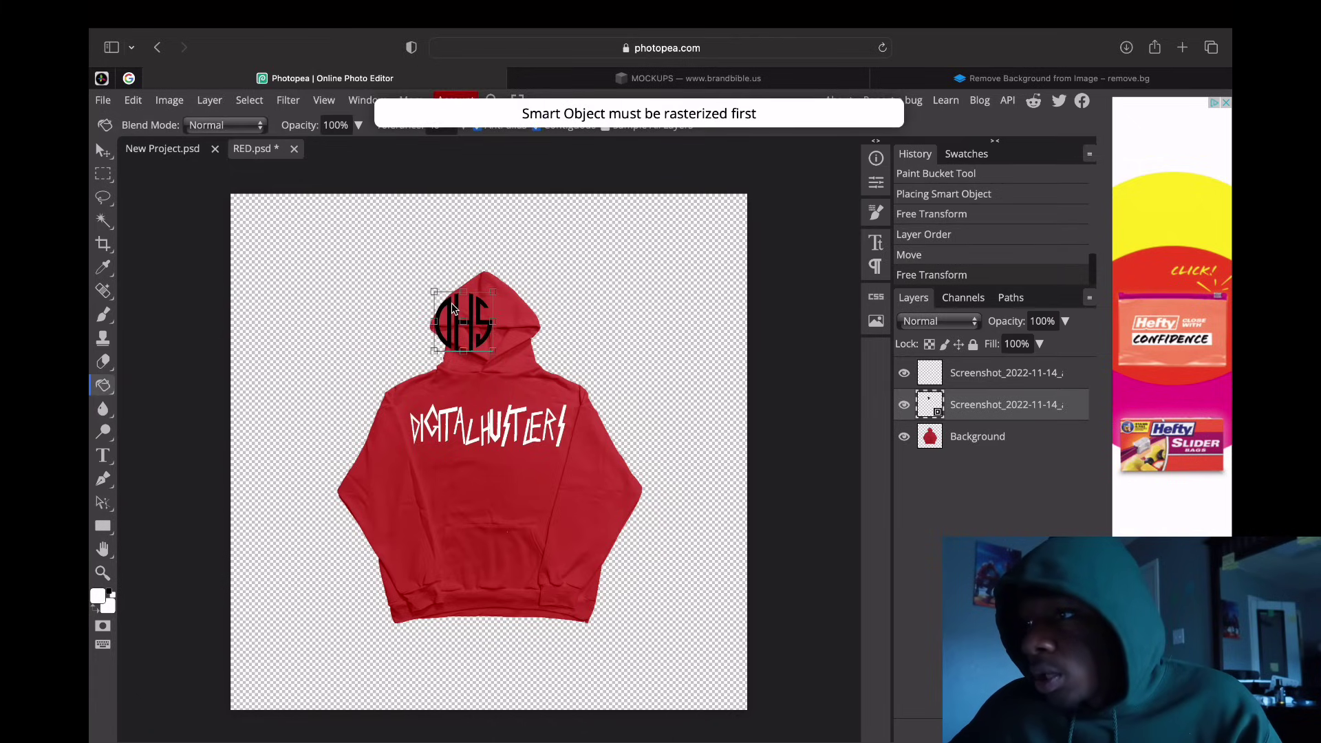
click(484, 100)
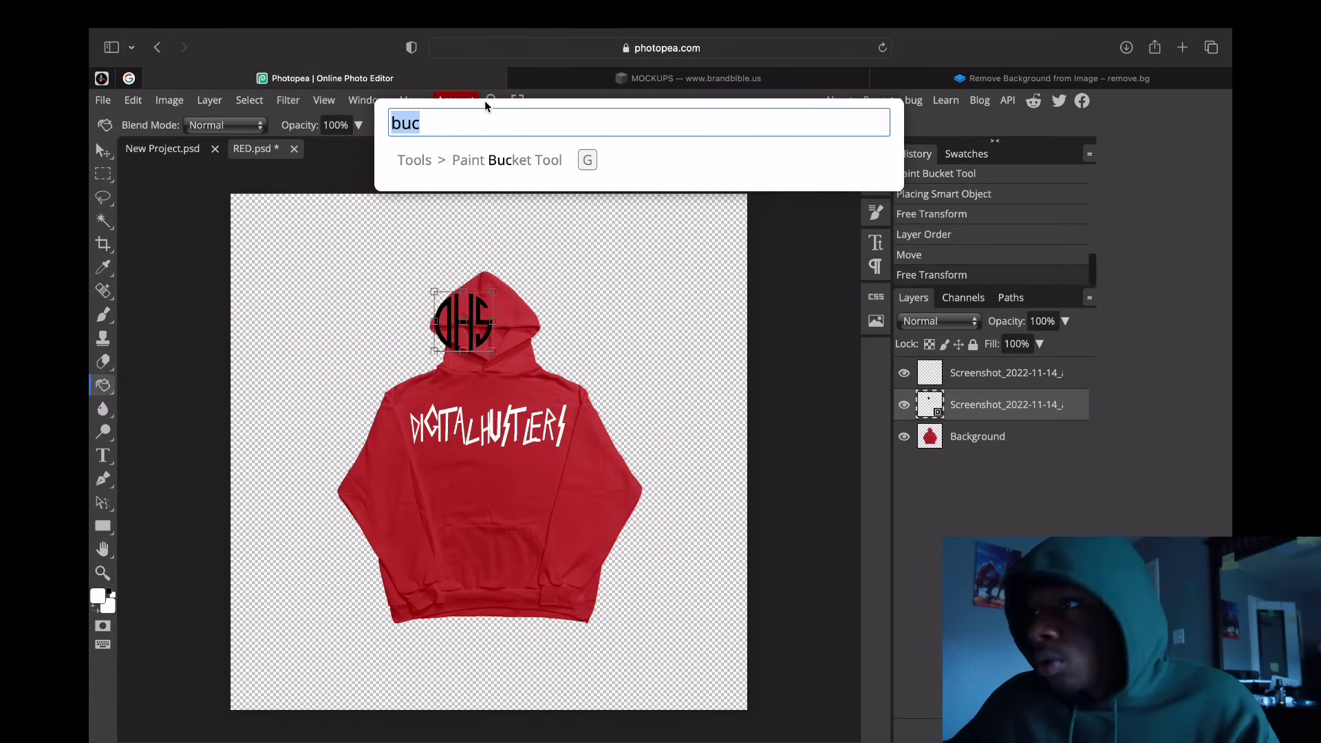
text(rasterix)
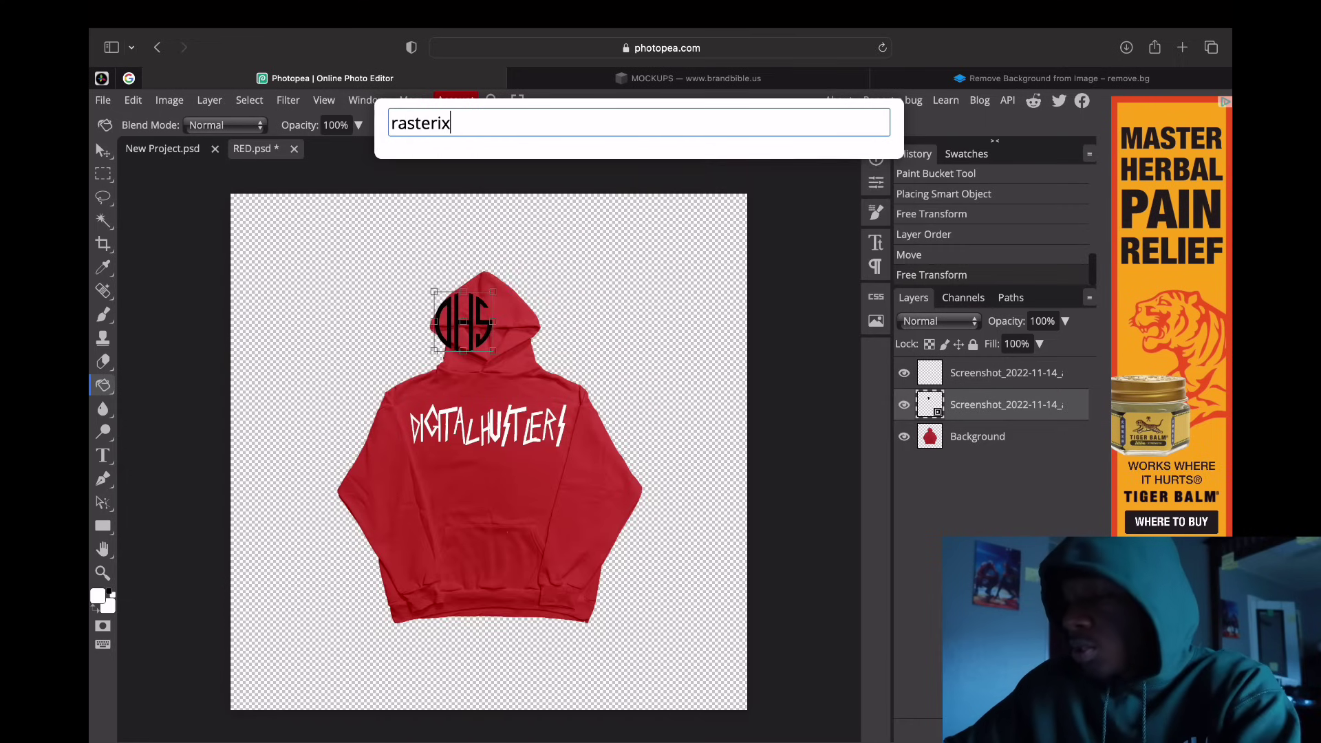
key(BackSpace)
text(z)
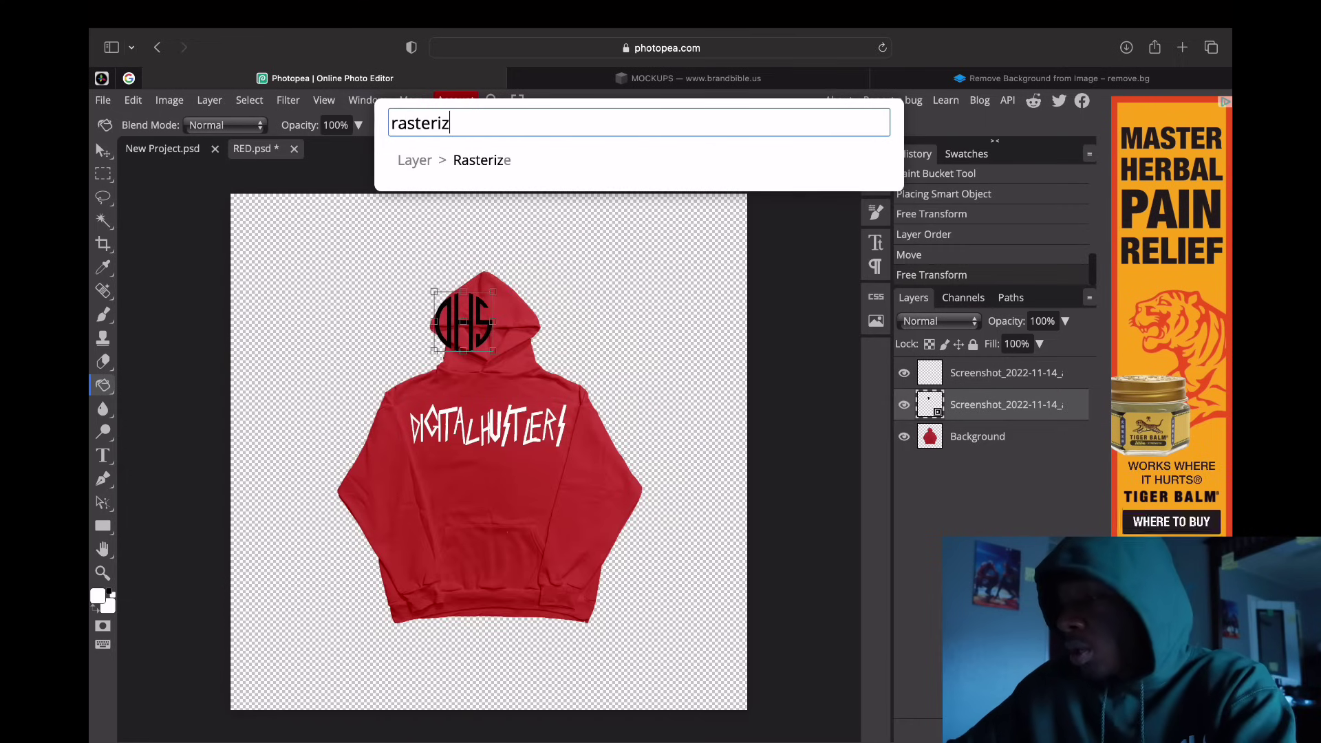
click(473, 160)
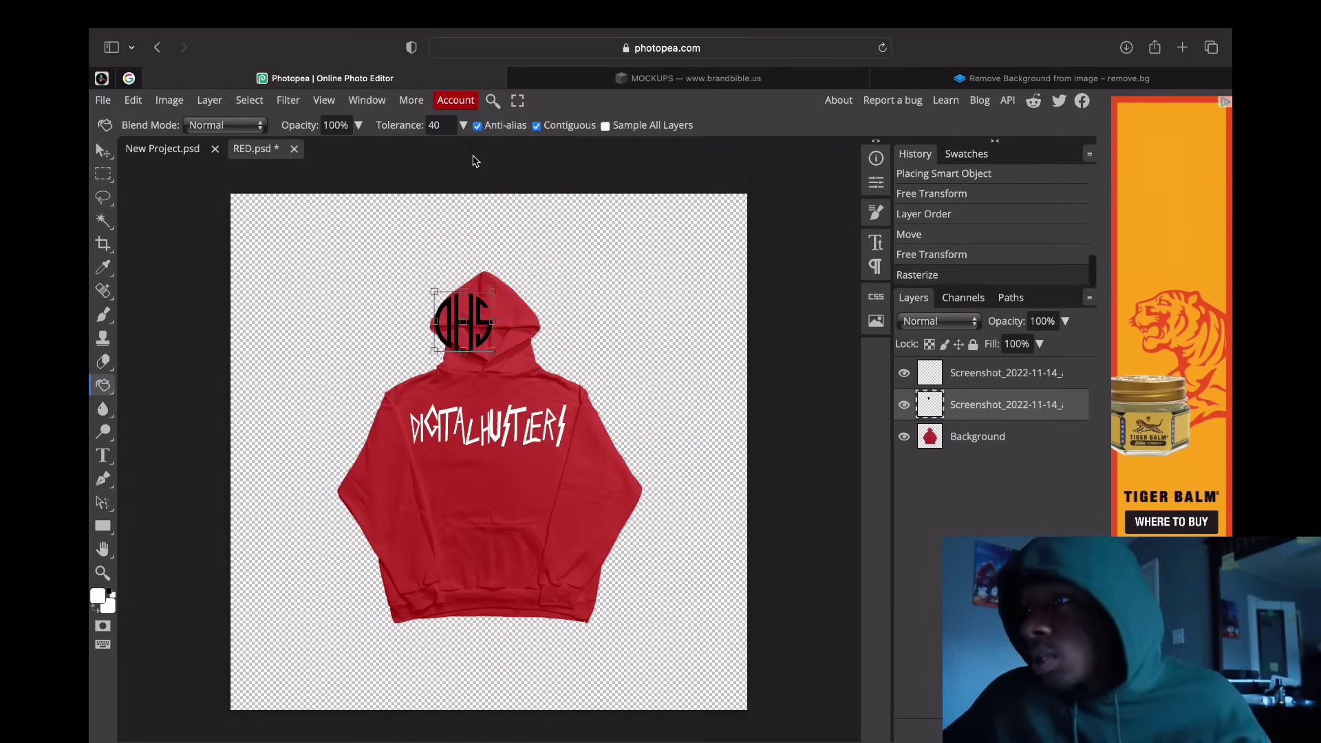
Step: Fill the three letters of the DHS monogram on the hood with white
click(456, 311)
click(460, 315)
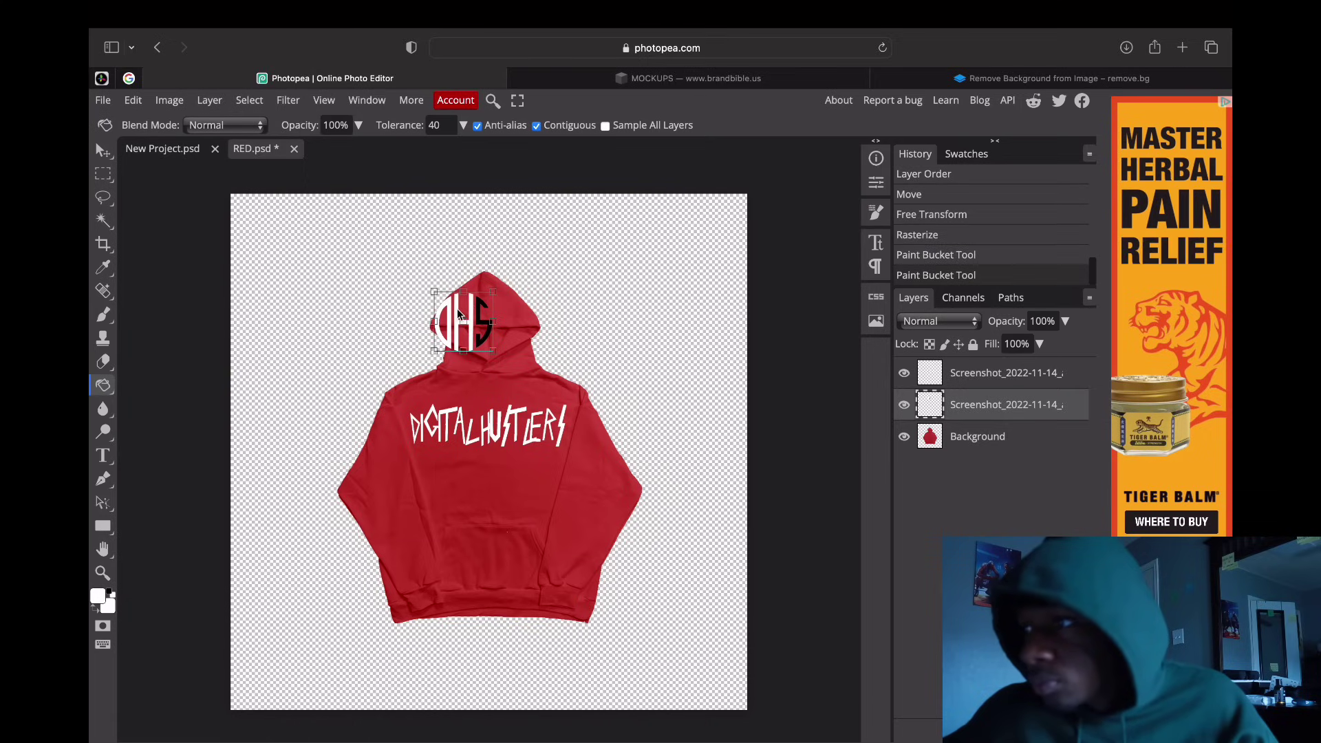
click(480, 314)
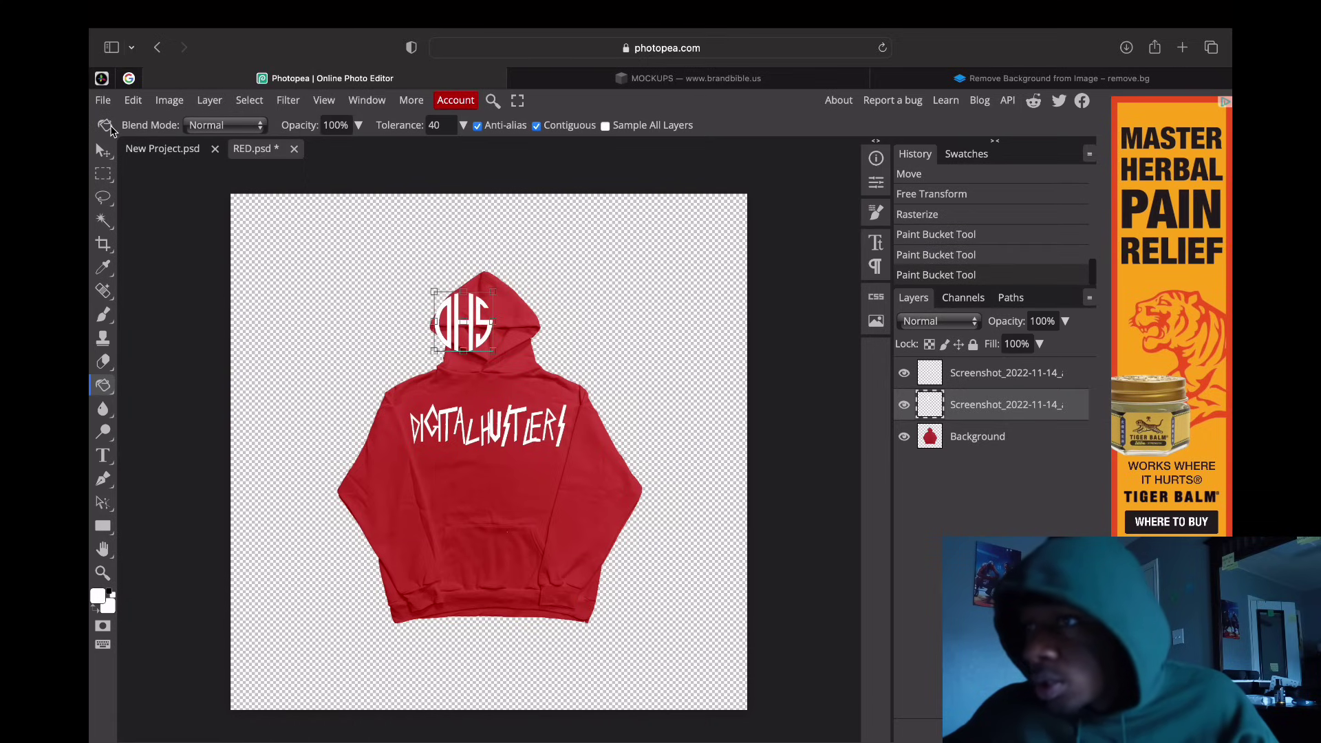
Step: Scale the white DHS monogram down to about 86.70% on the side of the hood and deselect all layers
click(103, 153)
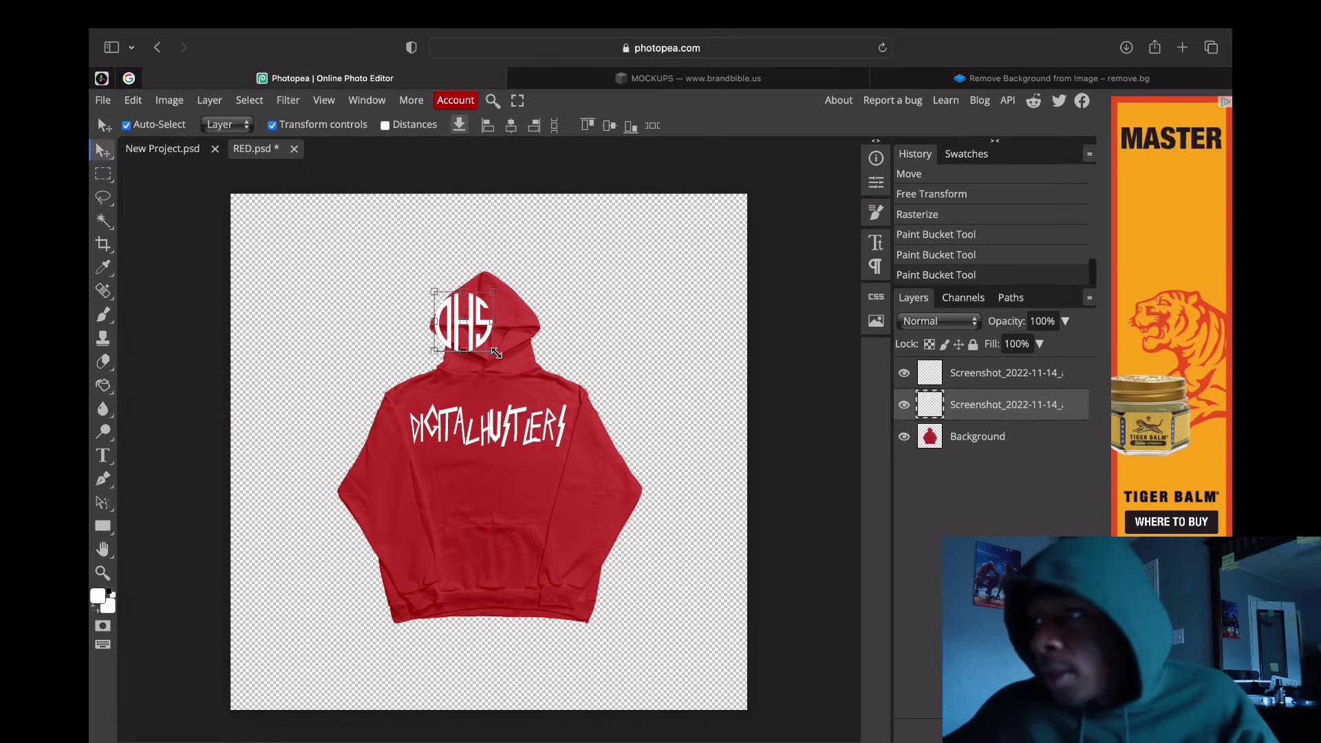
drag(493, 350, 472, 322)
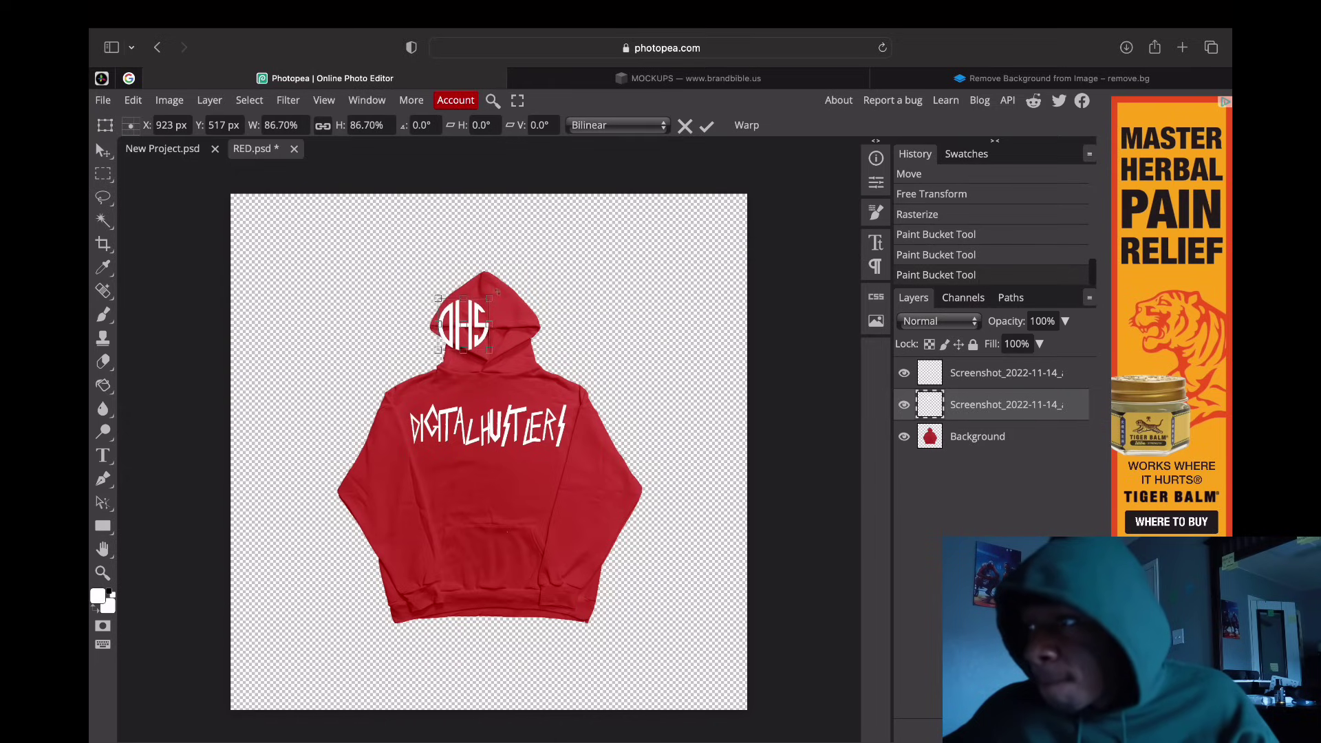
click(981, 434)
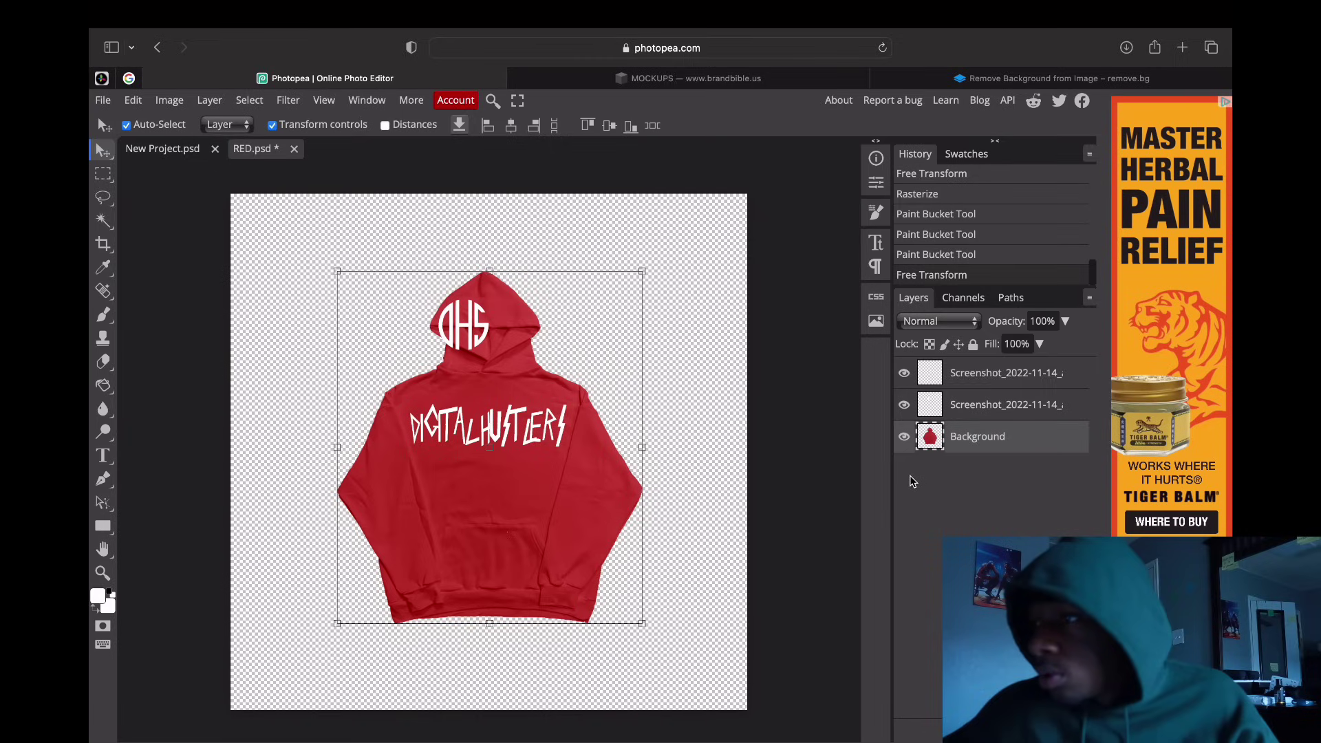
click(971, 411)
click(976, 441)
click(768, 409)
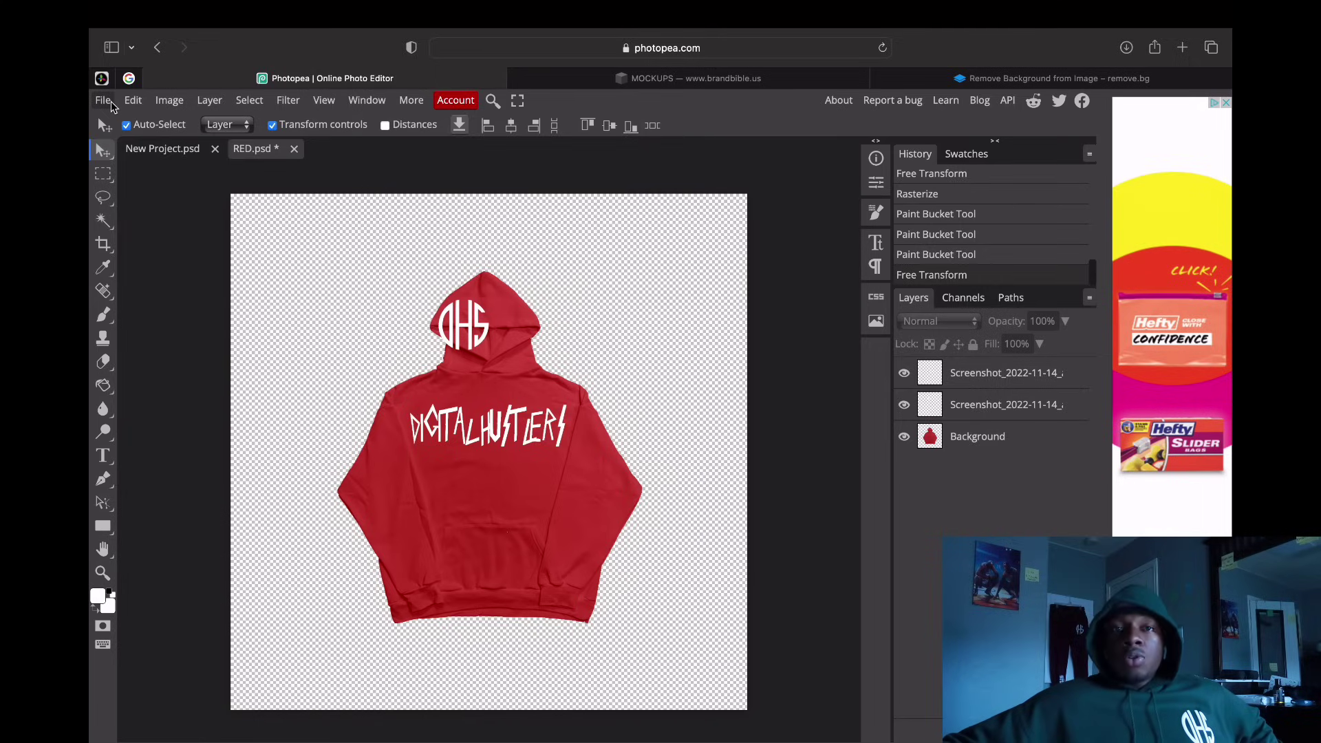
Step: Open RED BACK.png from Downloads as a new document and deselect its layer
click(103, 100)
click(133, 100)
click(103, 101)
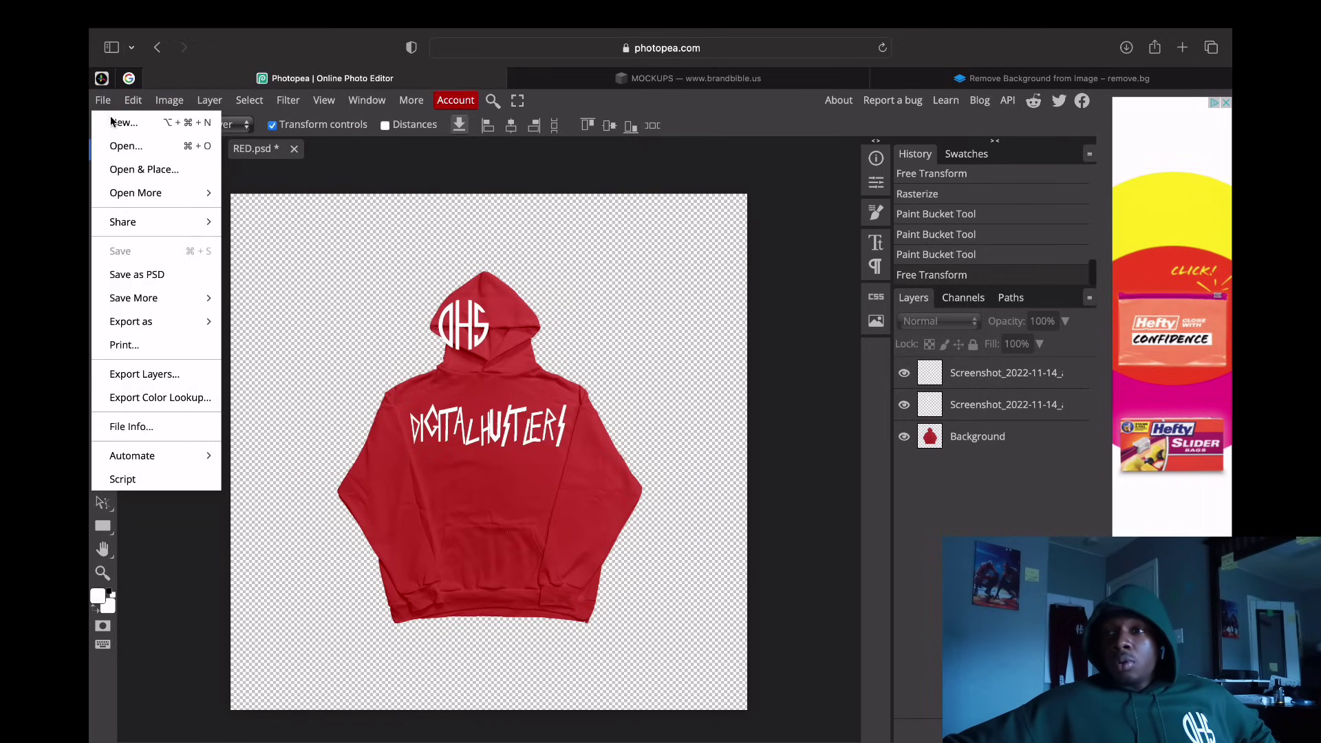
click(126, 146)
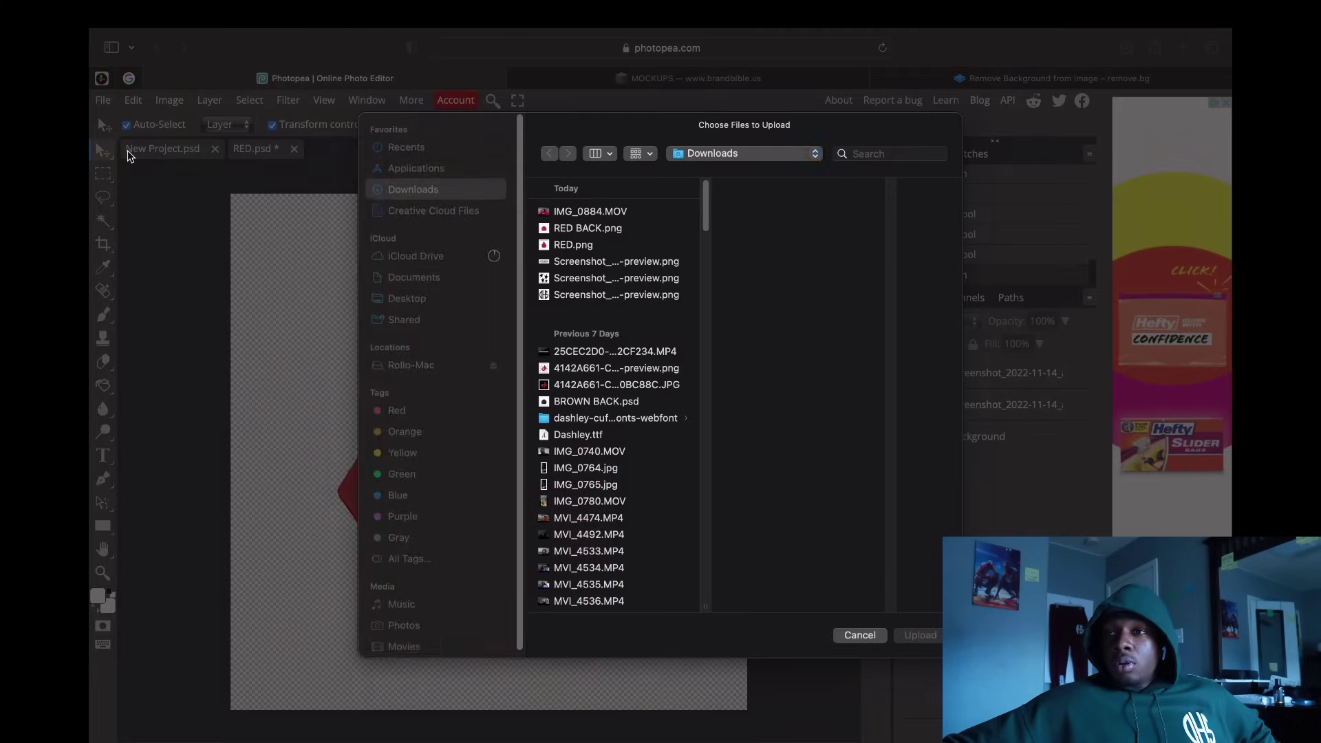
click(587, 228)
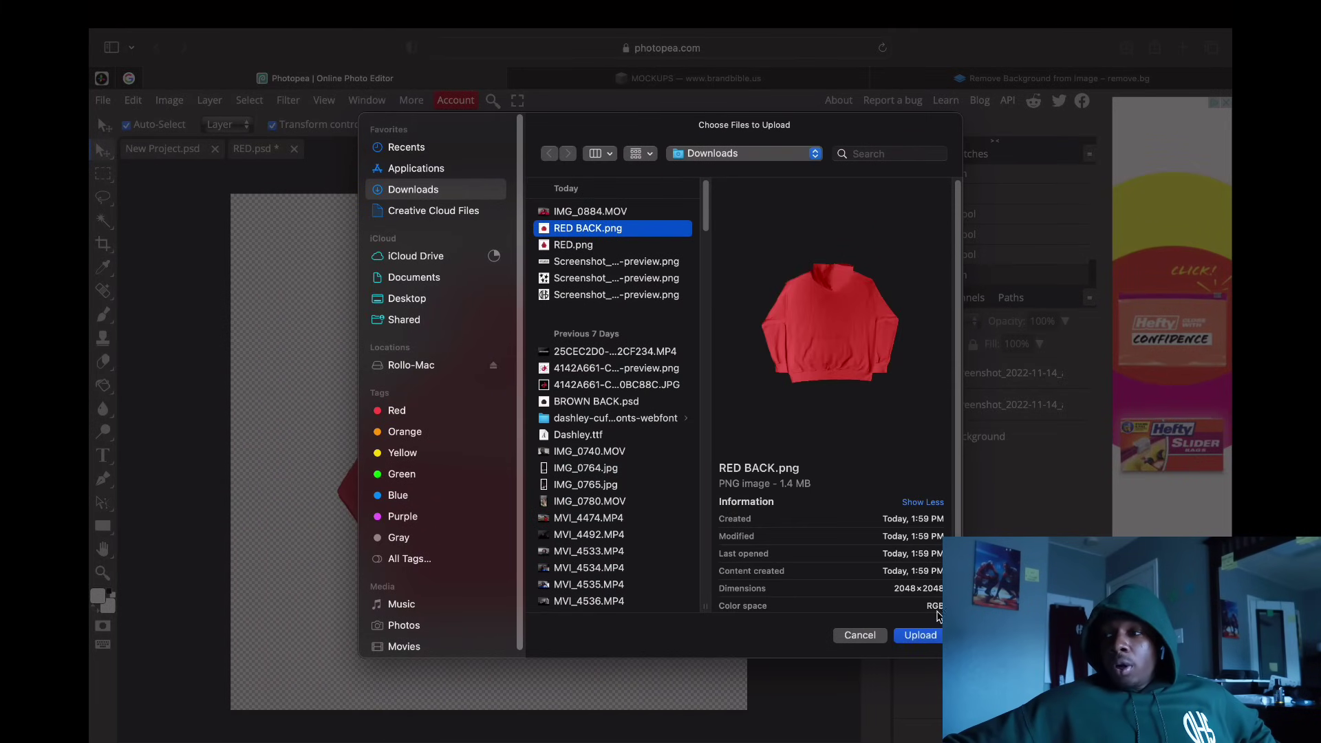
click(922, 635)
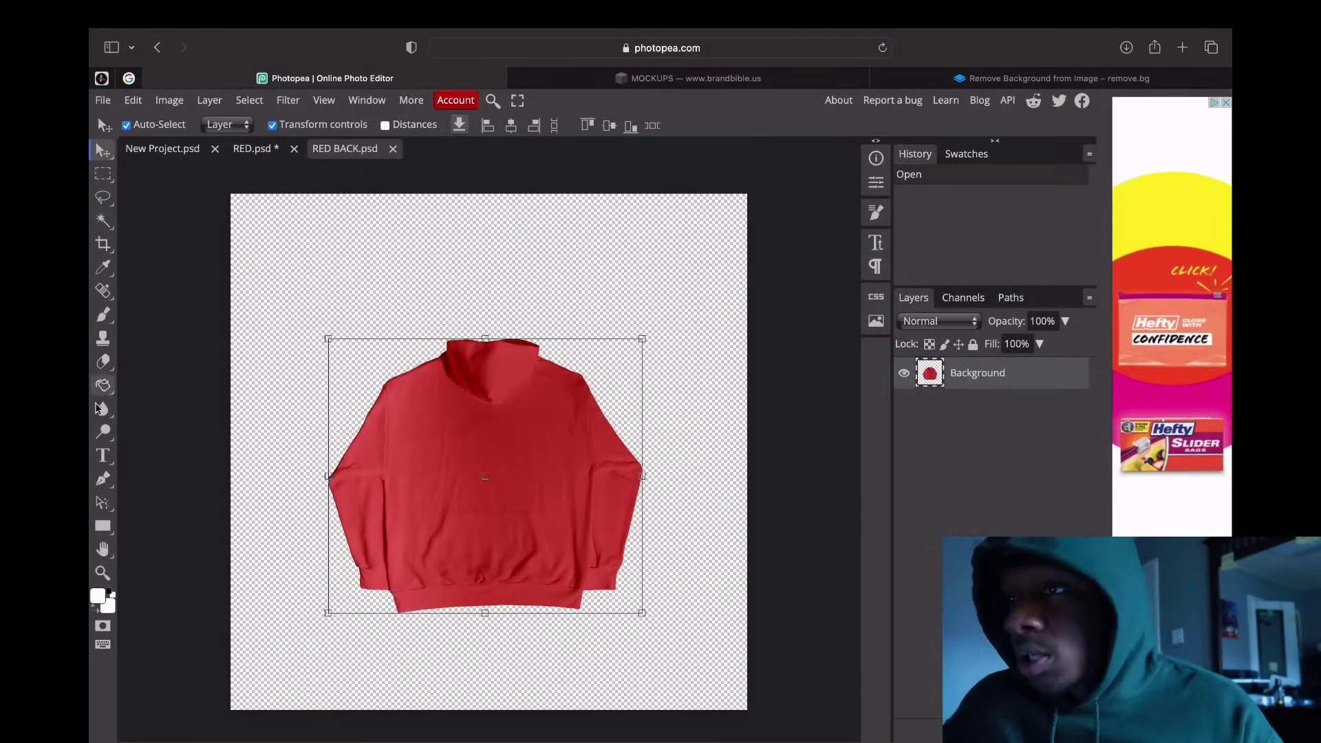
click(174, 391)
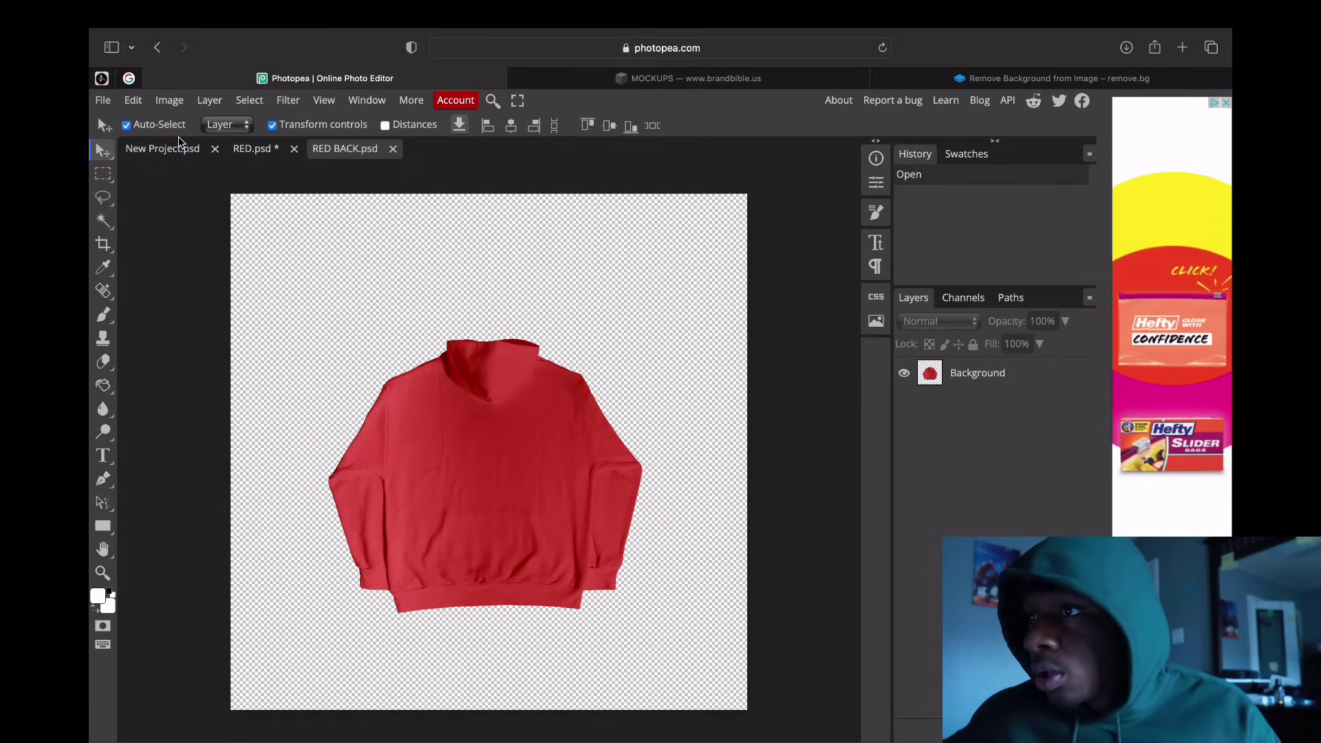
Step: Place the four-star cutout Screenshot_2022-11-14_at_2.06.14_PM-removebg-preview.png above Background, scaled to about 64.13% near the hem on the right of the hoodie's back
click(103, 100)
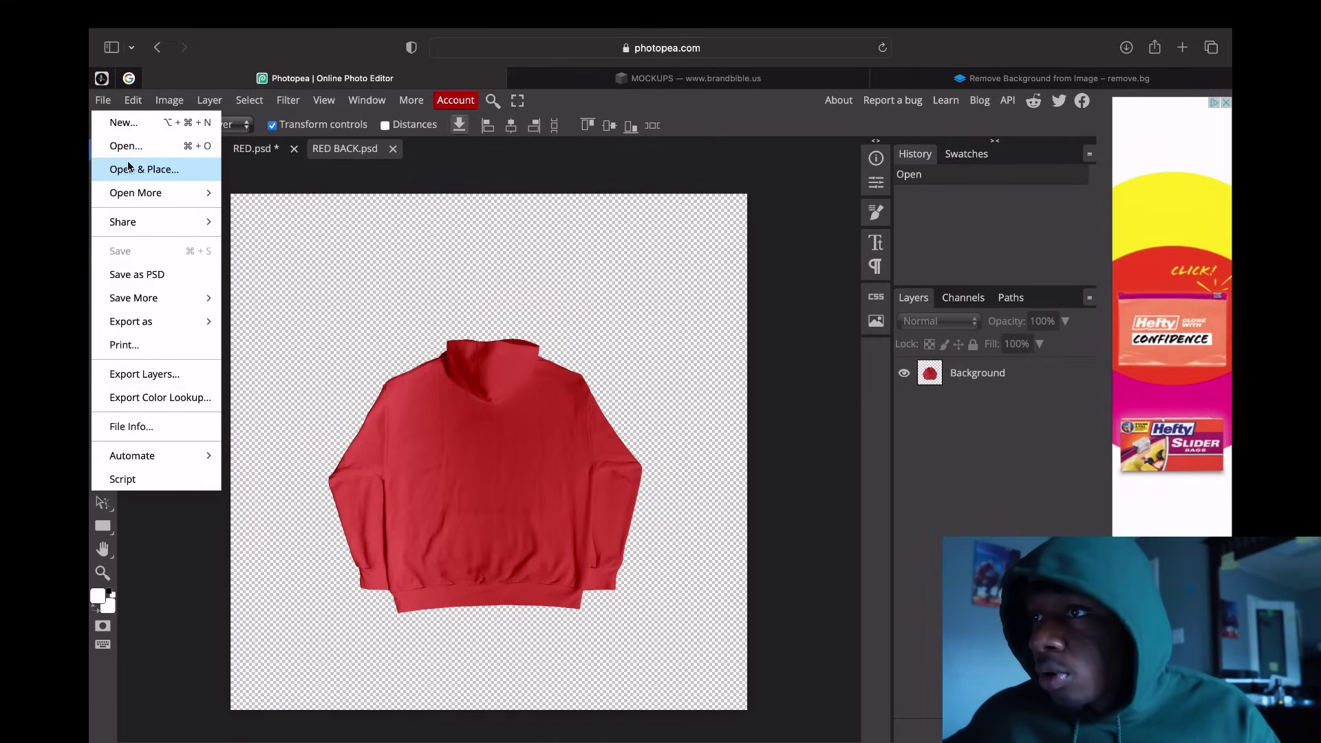
click(128, 168)
click(620, 291)
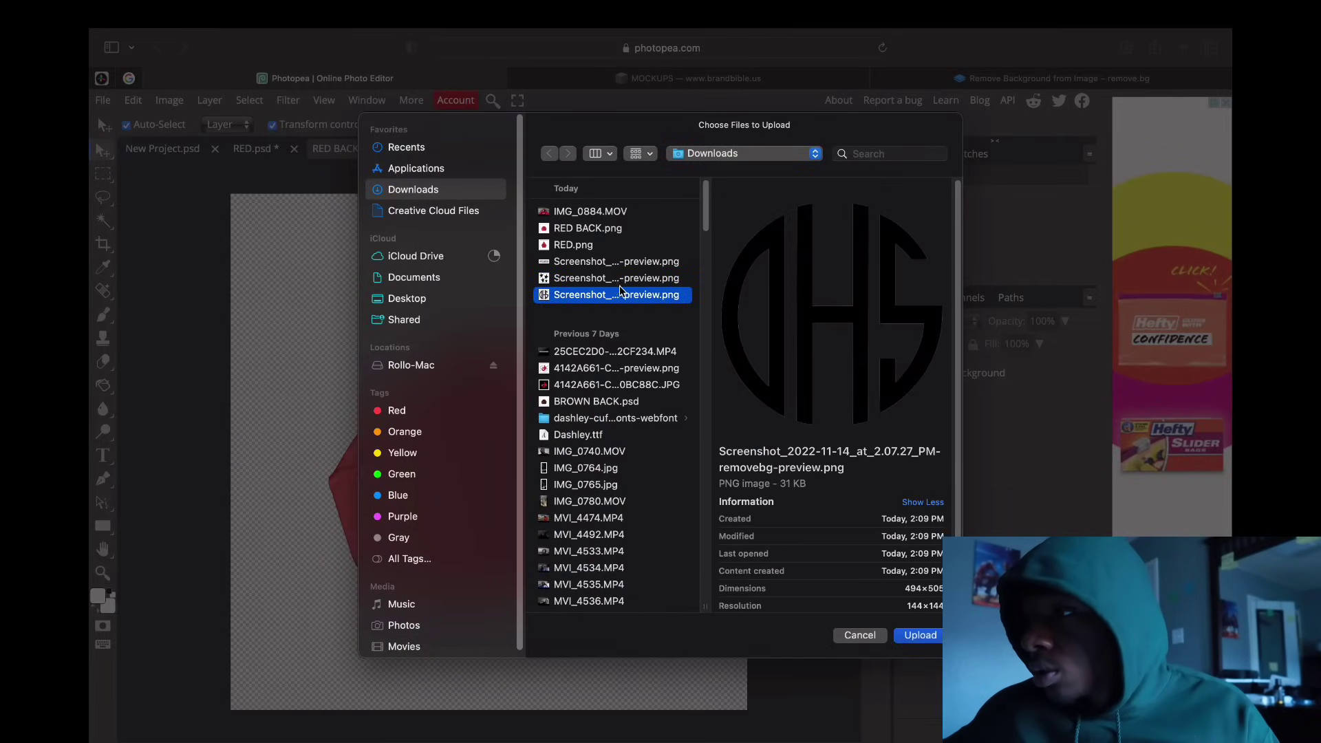
click(647, 278)
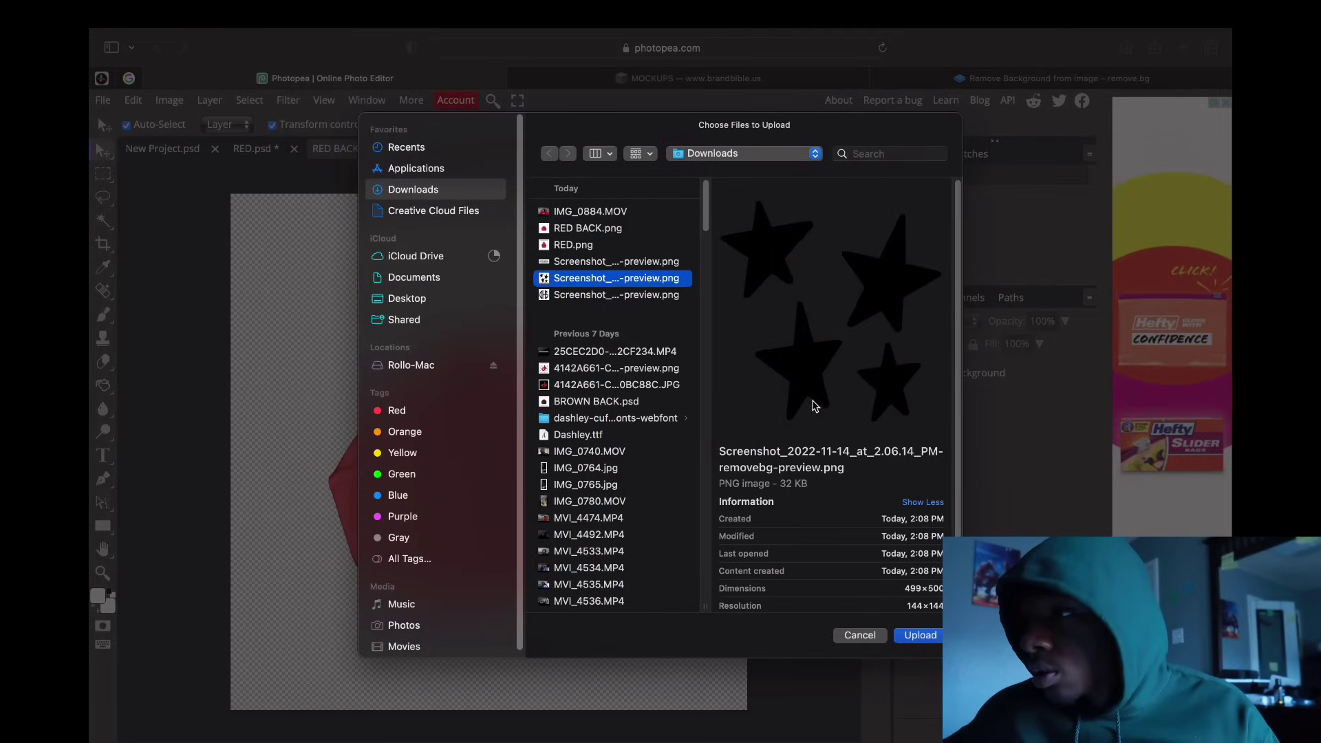
click(919, 636)
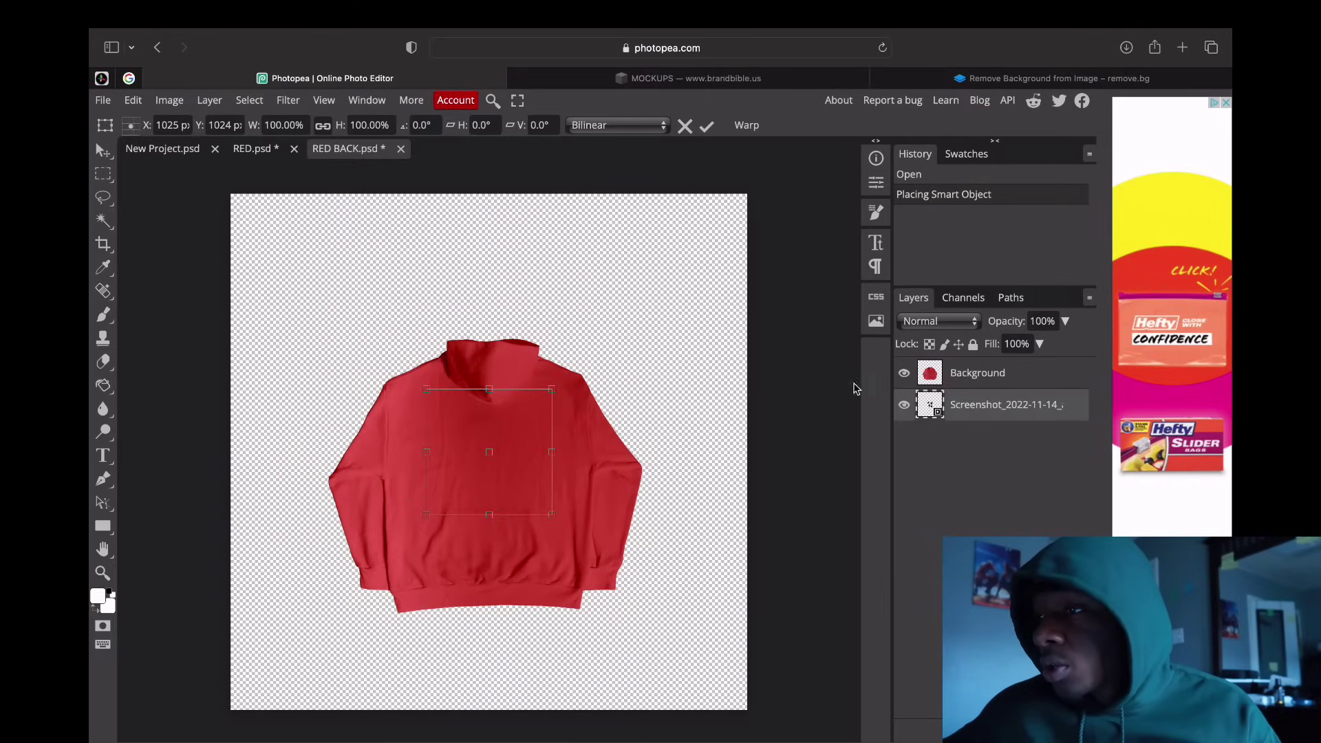
drag(985, 402, 988, 370)
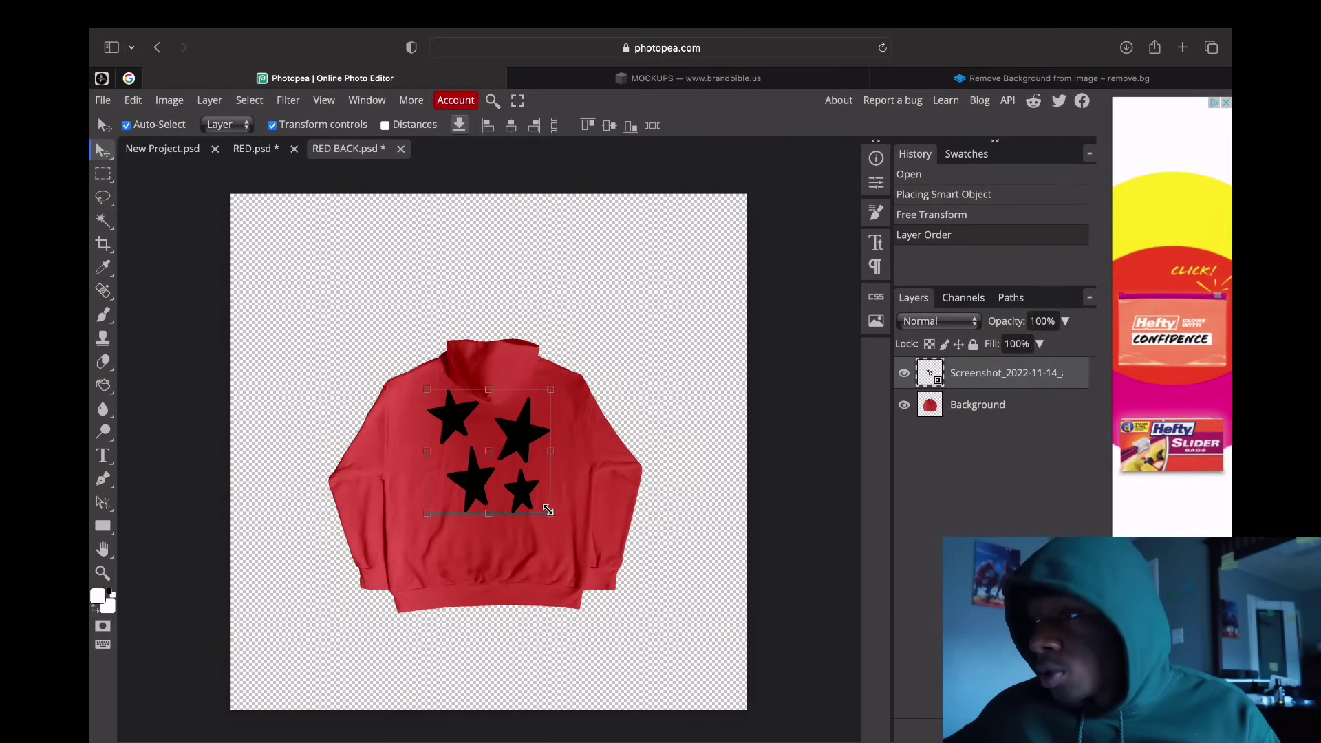
drag(548, 510, 555, 539)
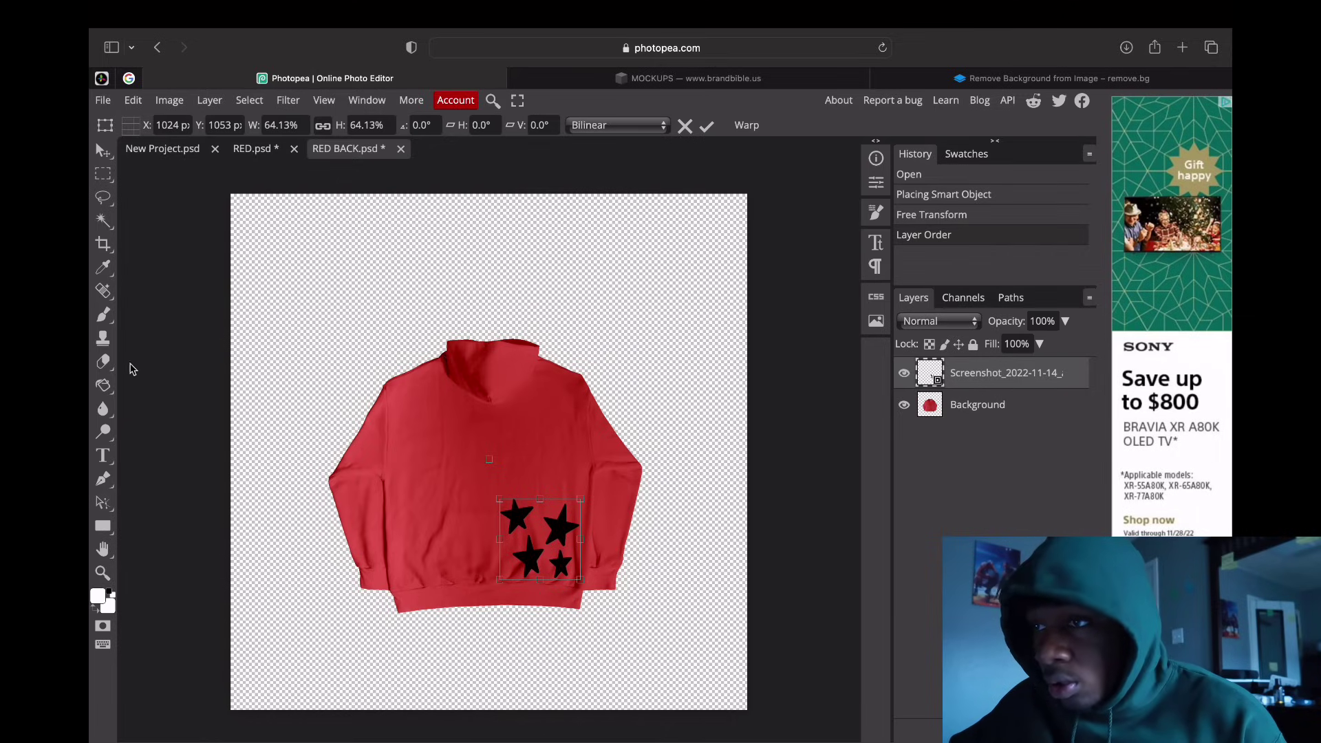
Step: Commit the stars' transform and set the Paint Bucket foreground colour to a slightly softened magenta, starting from the ff00ff swatch
click(103, 386)
click(97, 594)
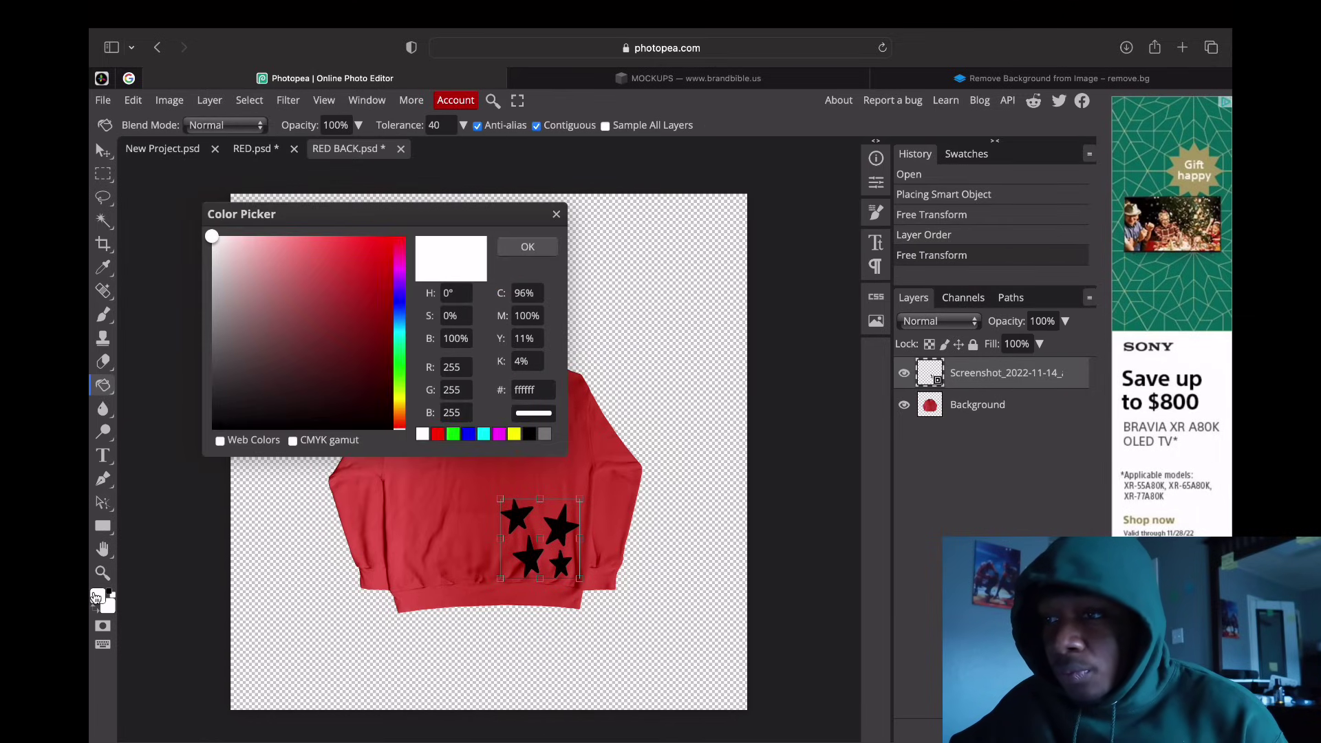
click(500, 434)
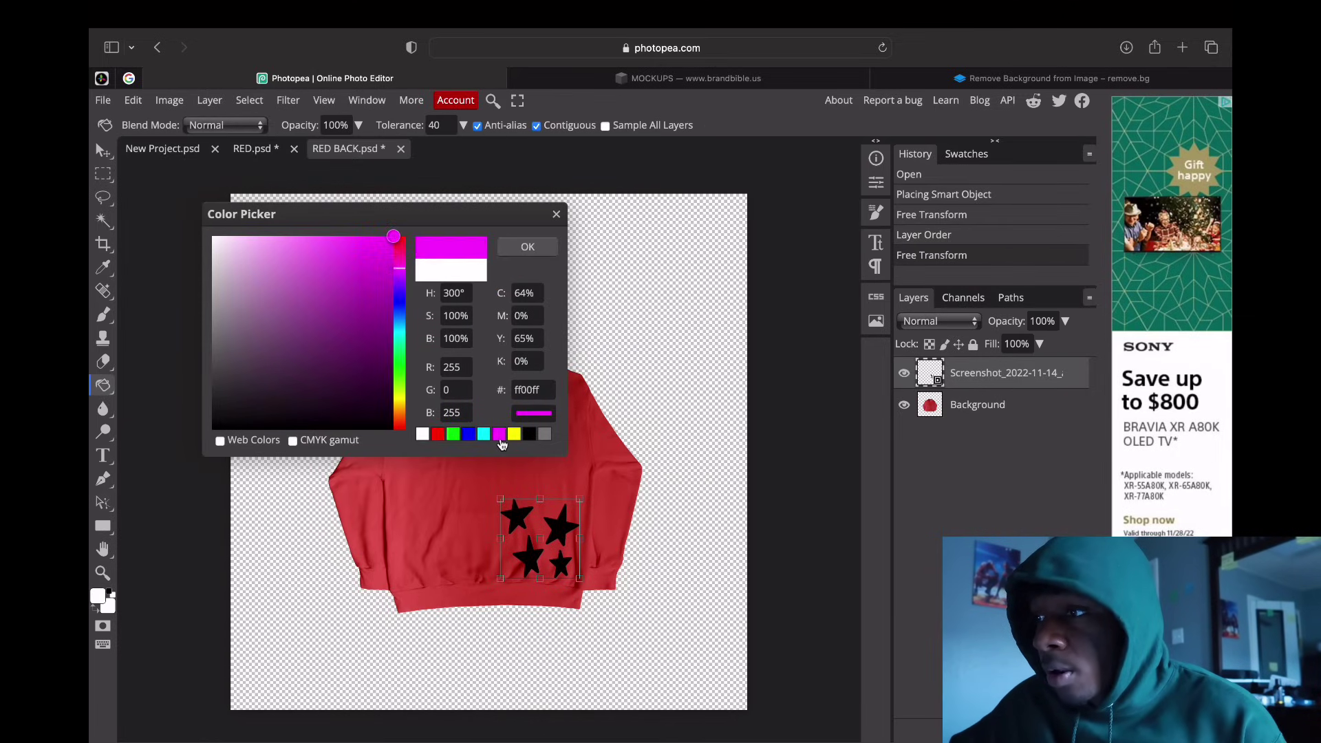
drag(393, 239, 328, 219)
click(527, 246)
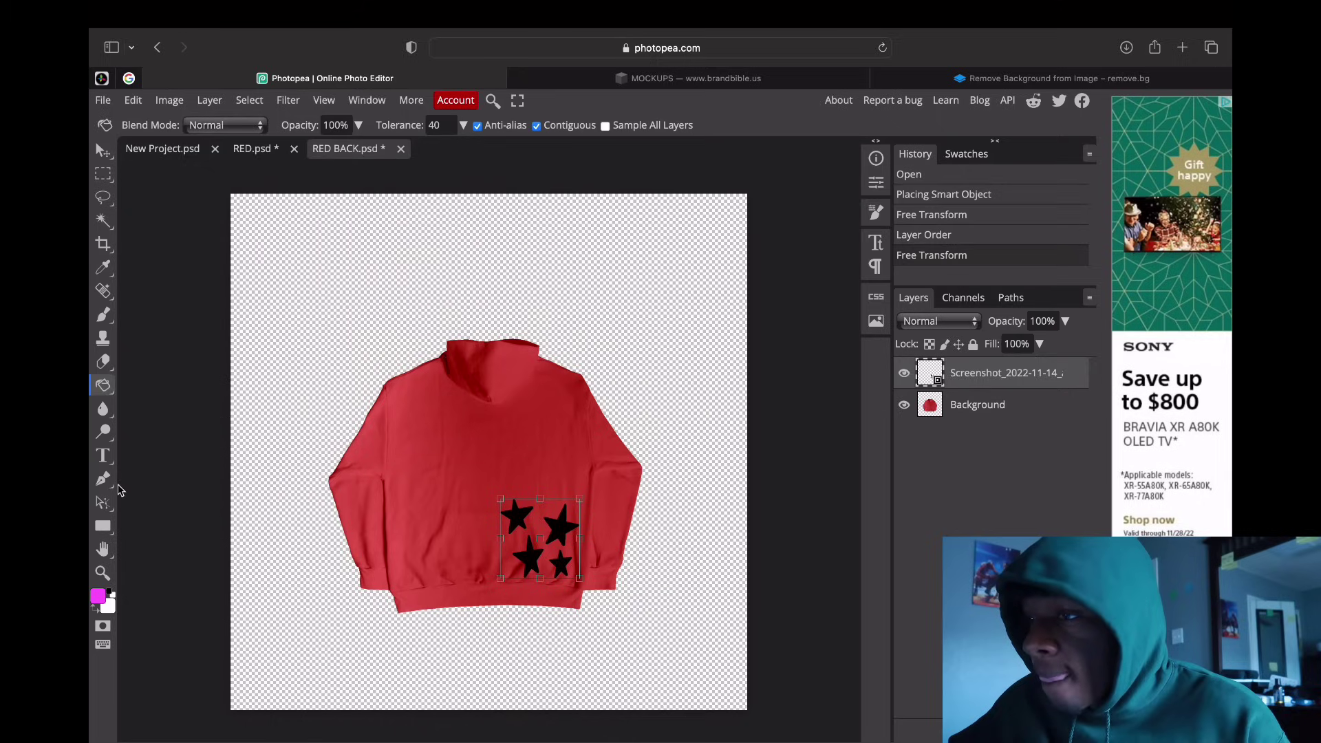
Step: Try a Paint Bucket fill on the stars and rasterize their layer through the command search
click(530, 523)
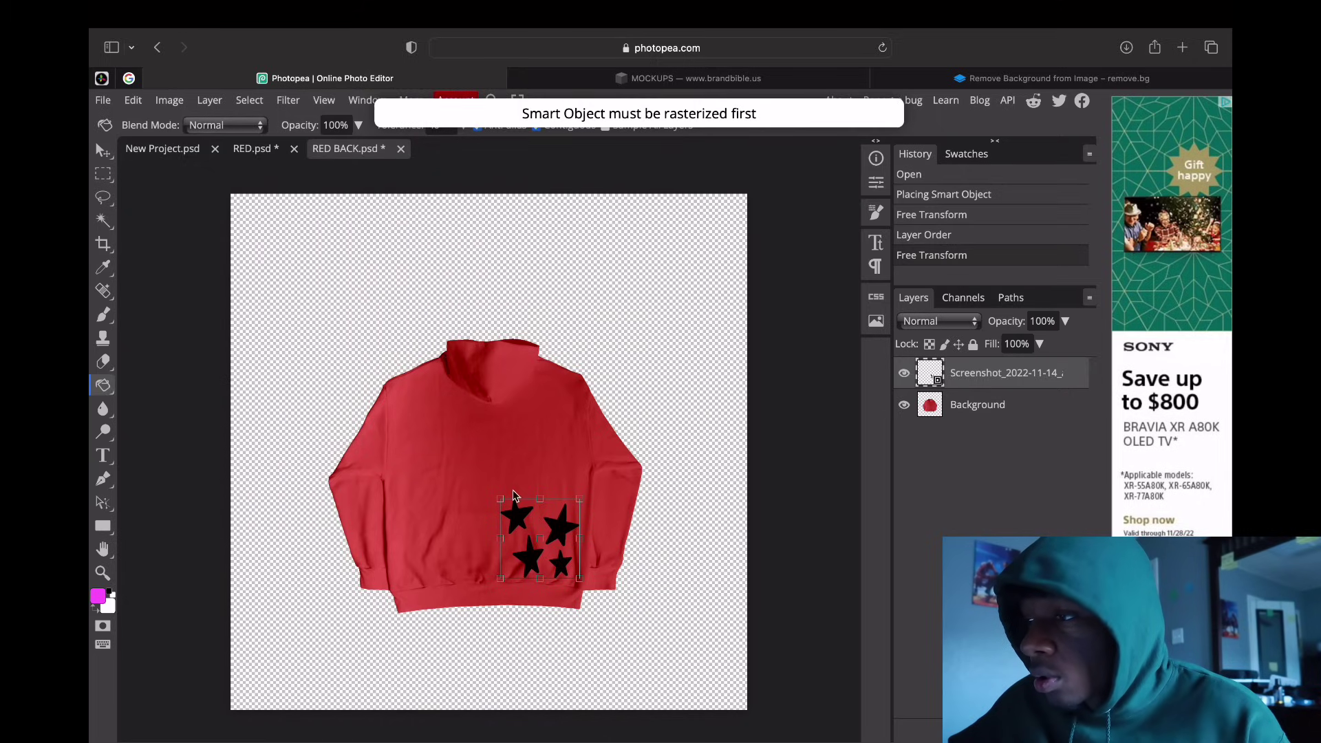
click(494, 100)
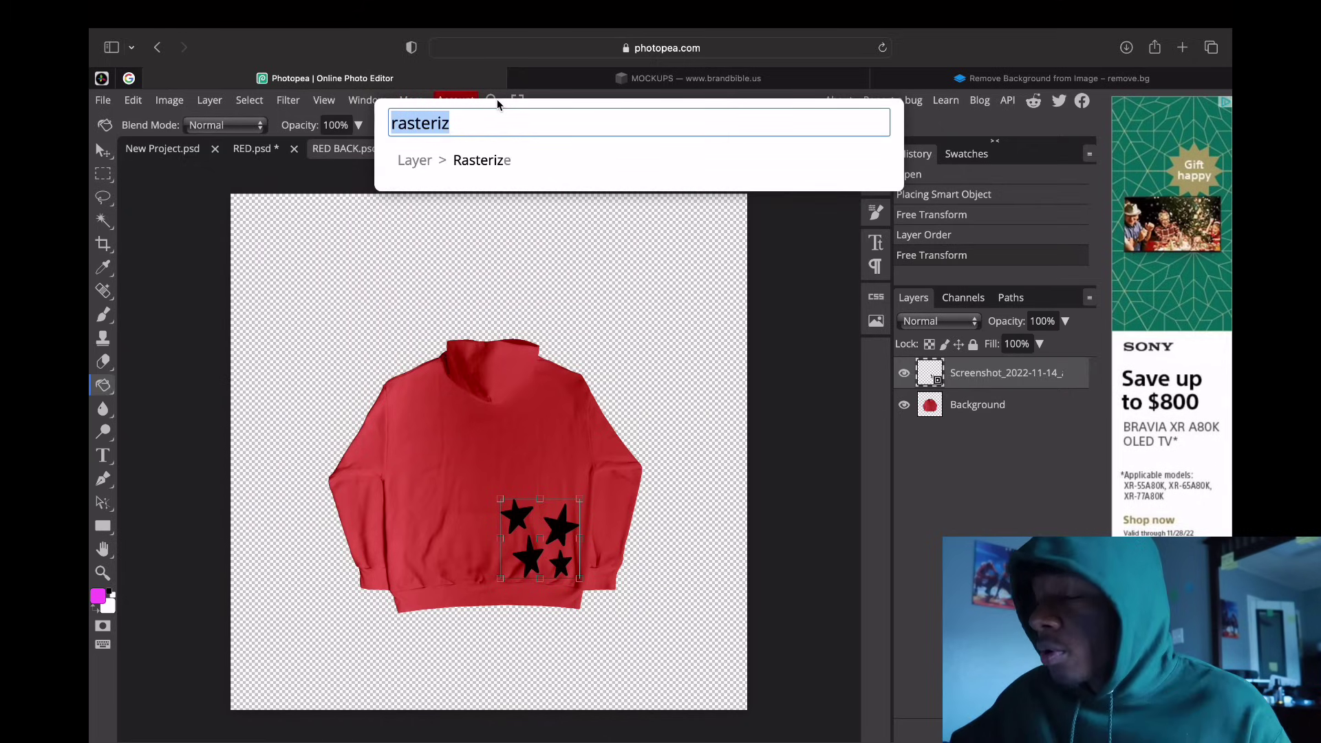
click(512, 164)
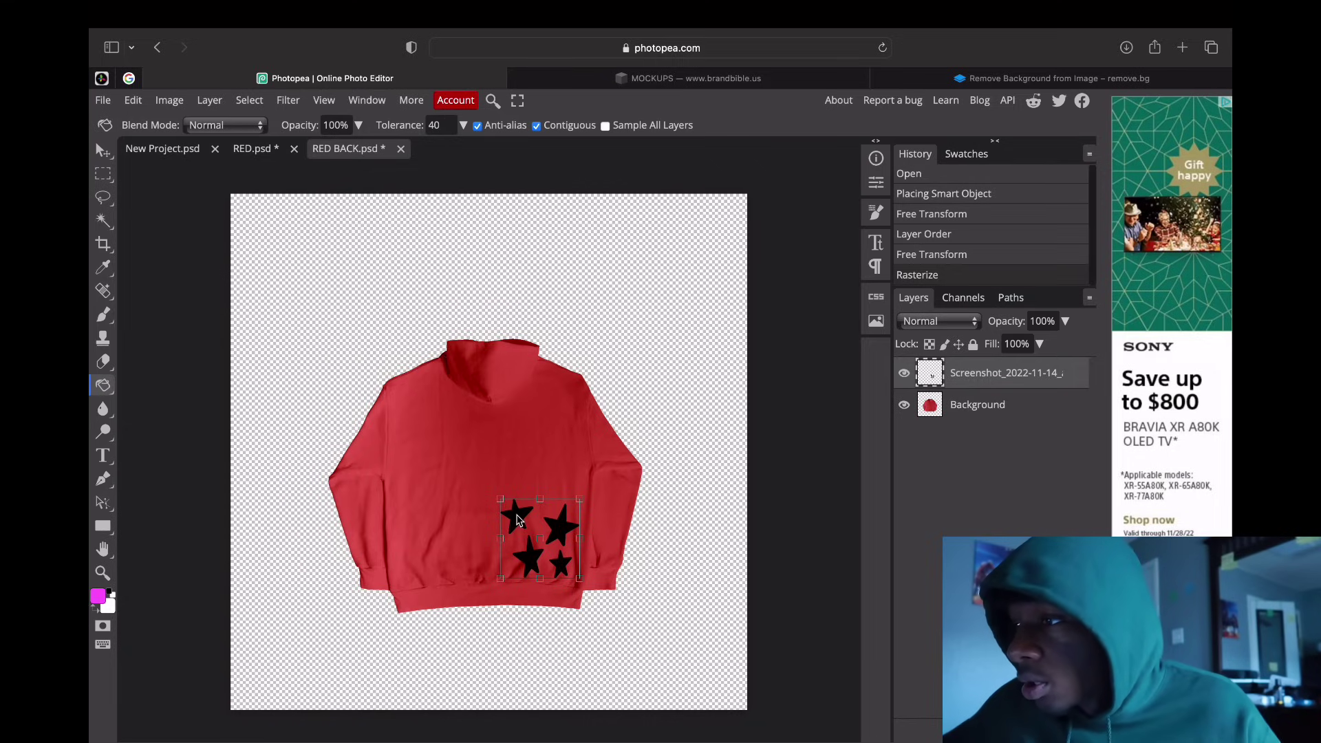
Step: Fill all four stars on the hoodie's back with magenta and deselect the layer
click(519, 521)
click(536, 564)
click(565, 530)
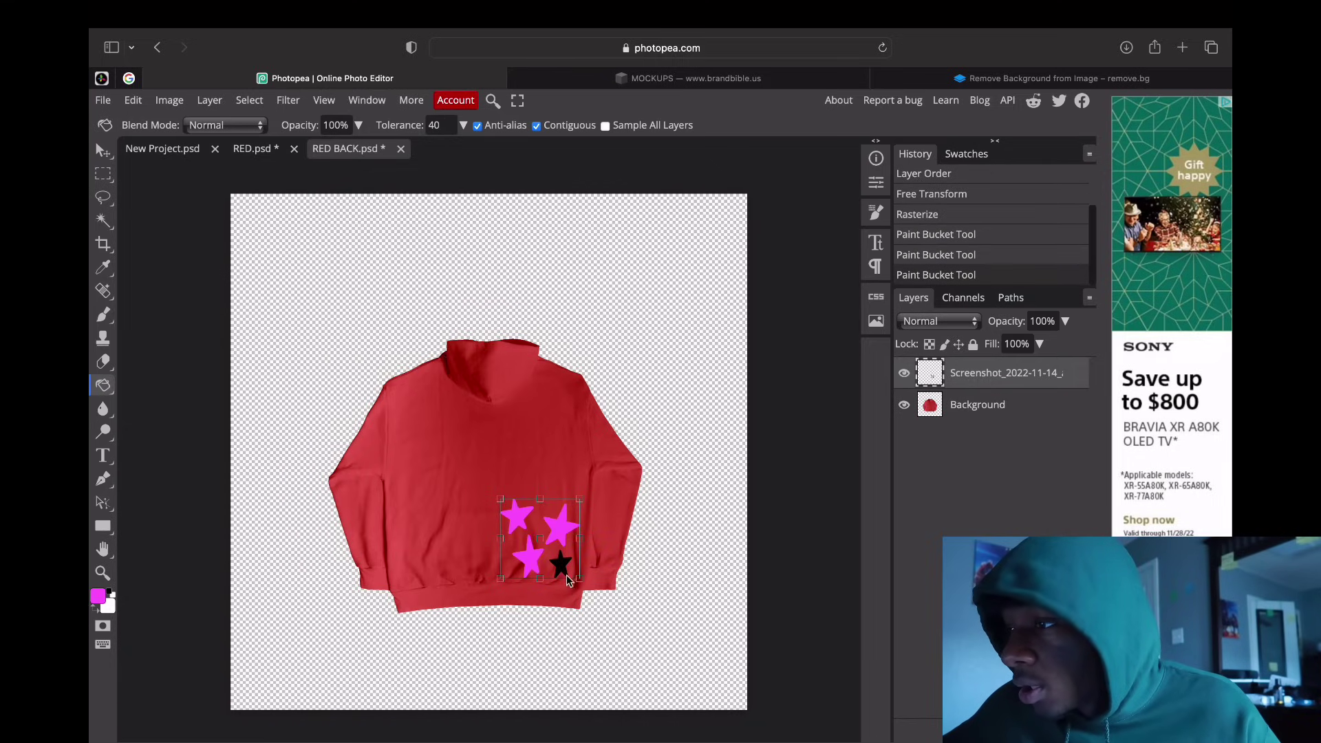
click(561, 566)
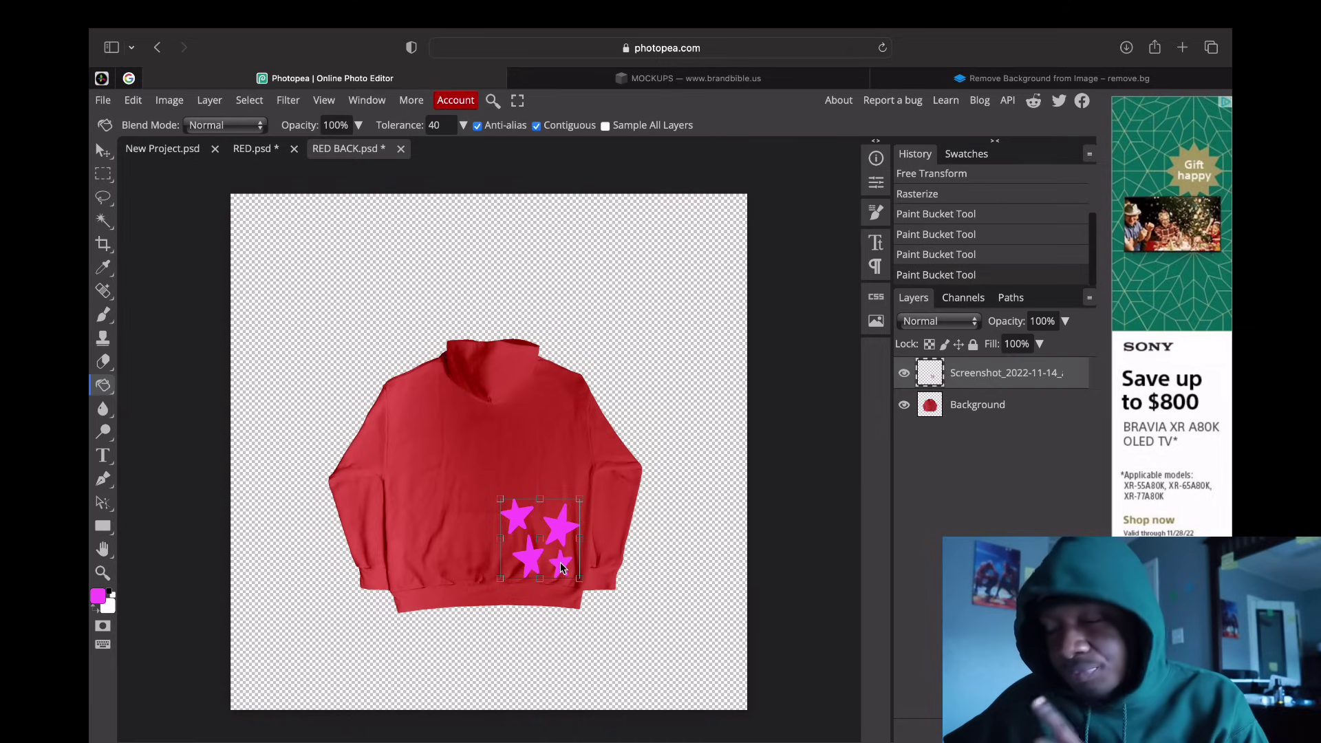
click(102, 150)
click(450, 276)
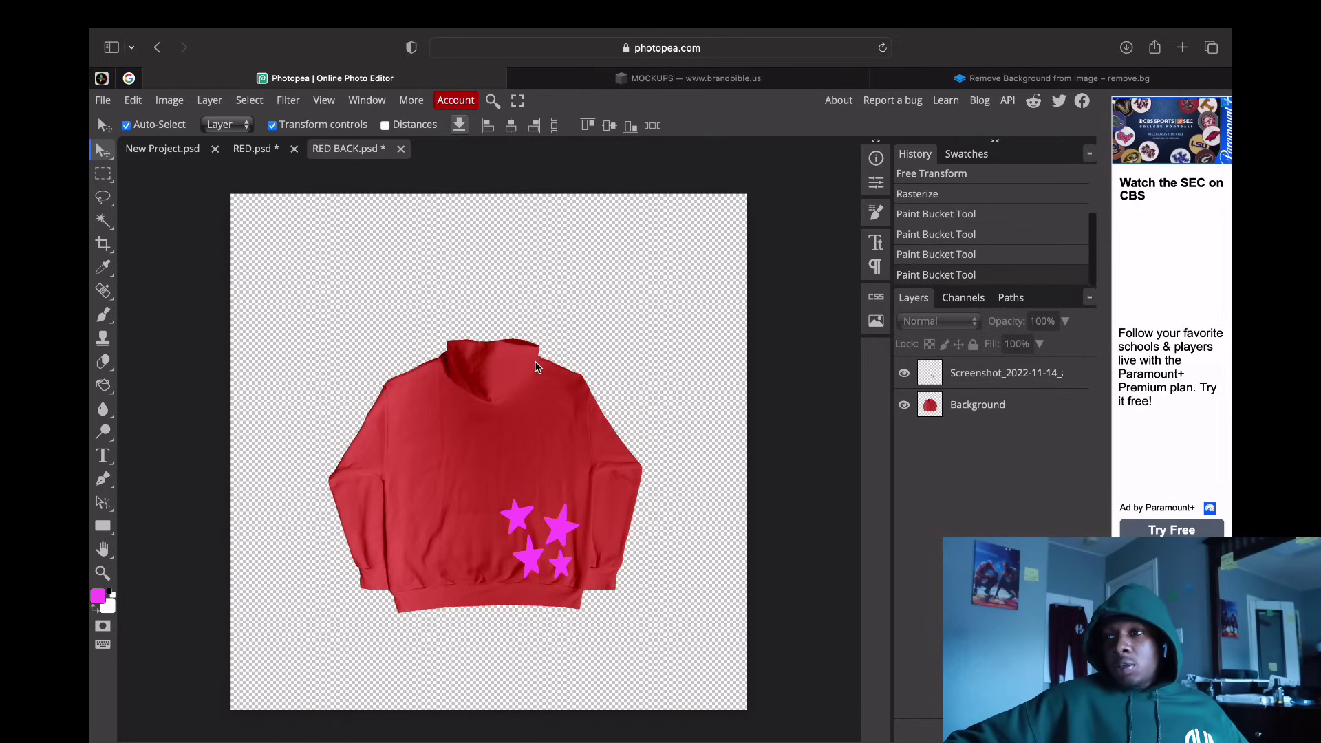
Step: Export the RED.psd front design as a 2048 × 2048 px PNG named "red stars design" at 100% quality
click(253, 148)
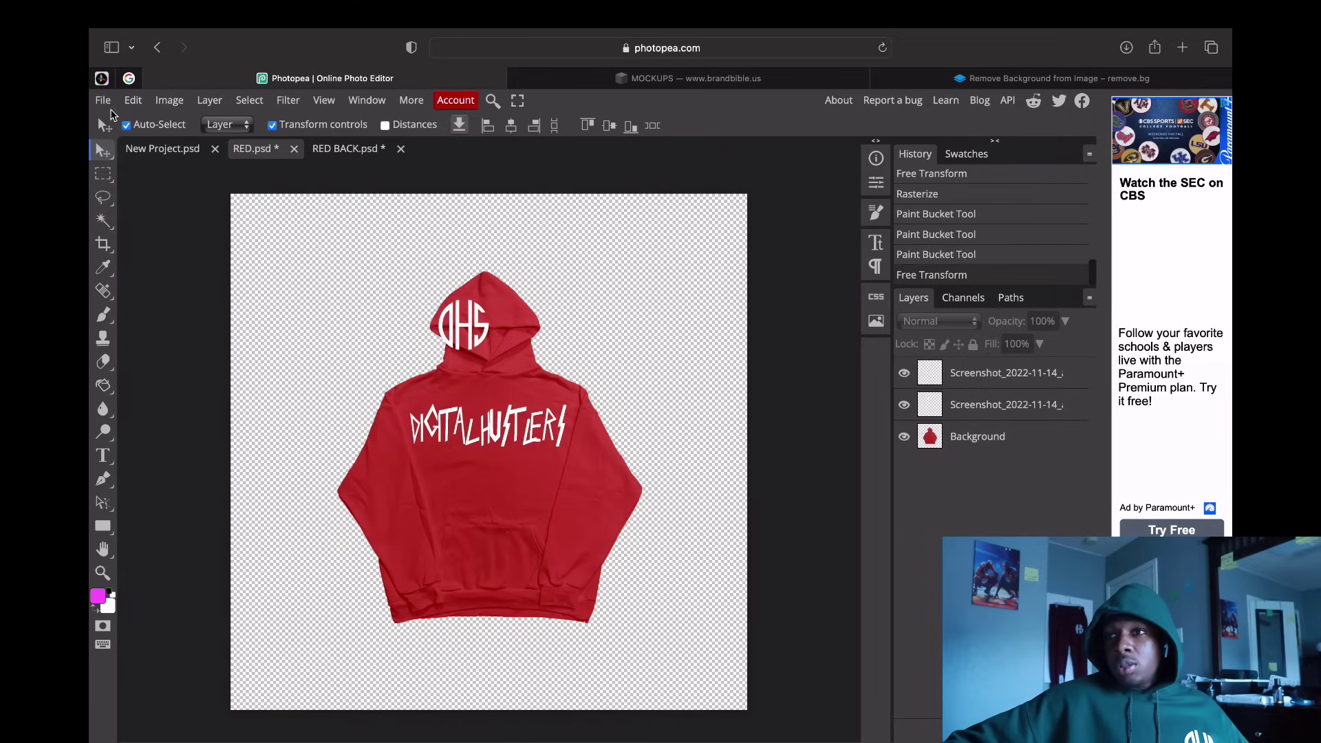
click(104, 101)
mouse_move(142, 321)
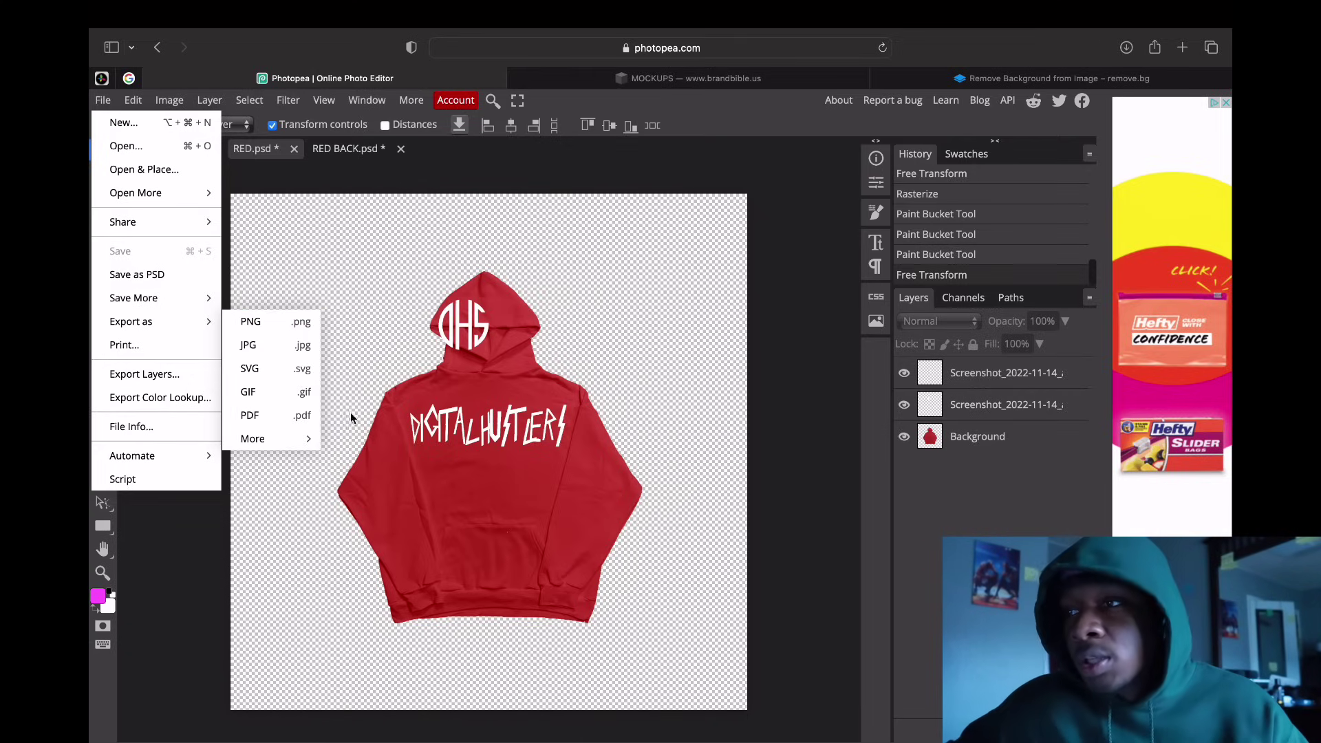
click(307, 326)
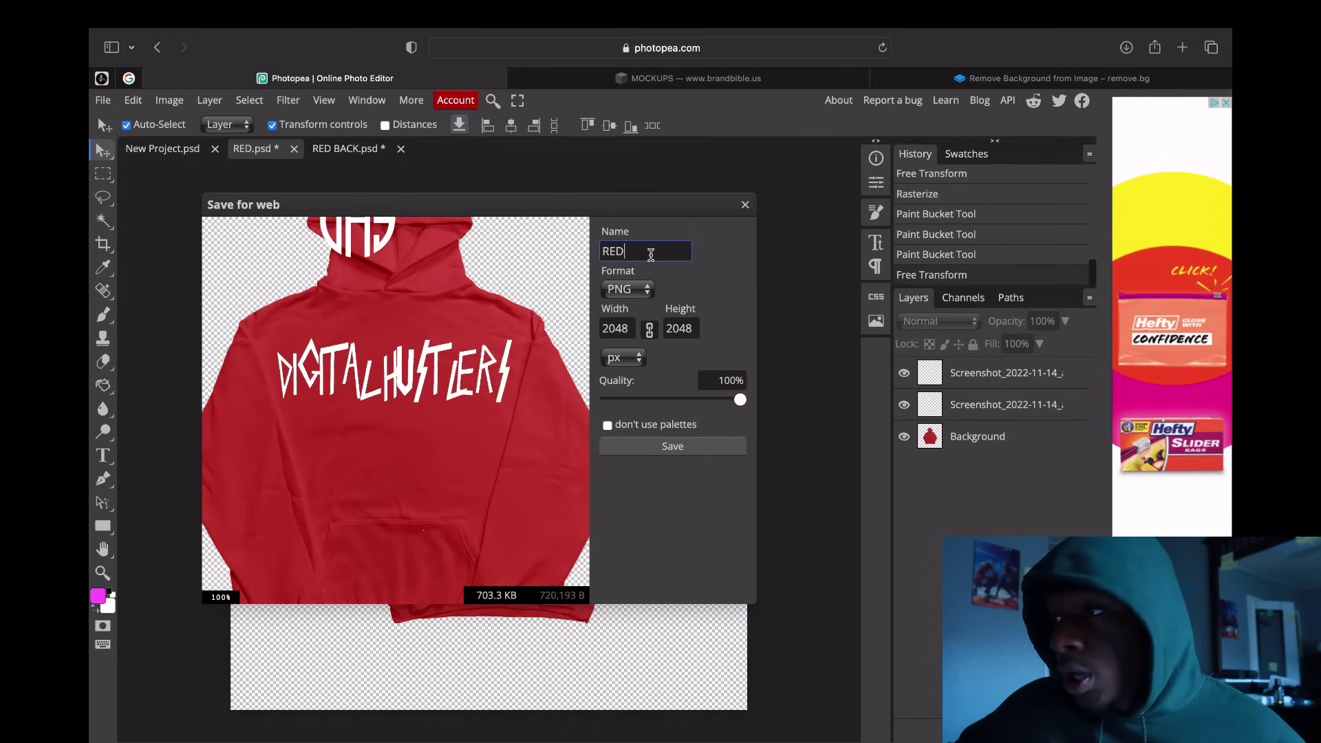
drag(653, 253, 534, 249)
key(BackSpace)
text(s)
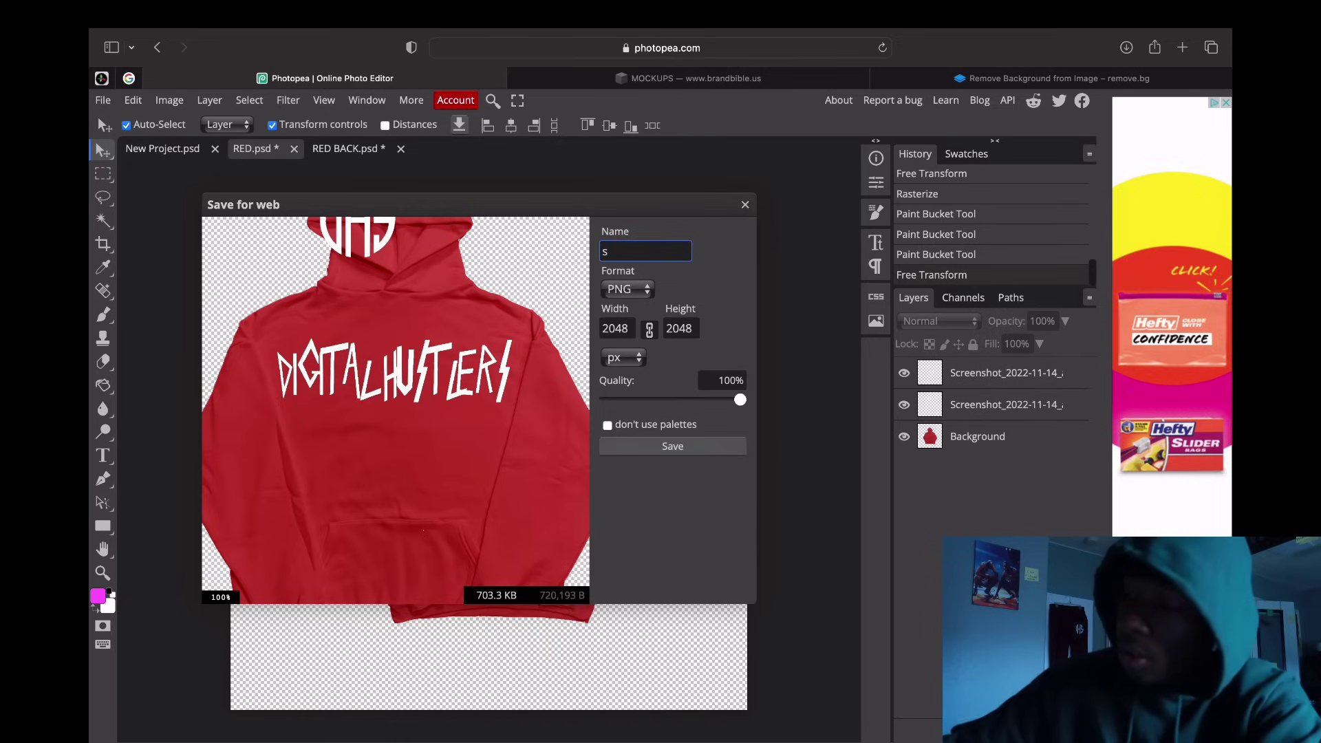
key(BackSpace)
text(red star)
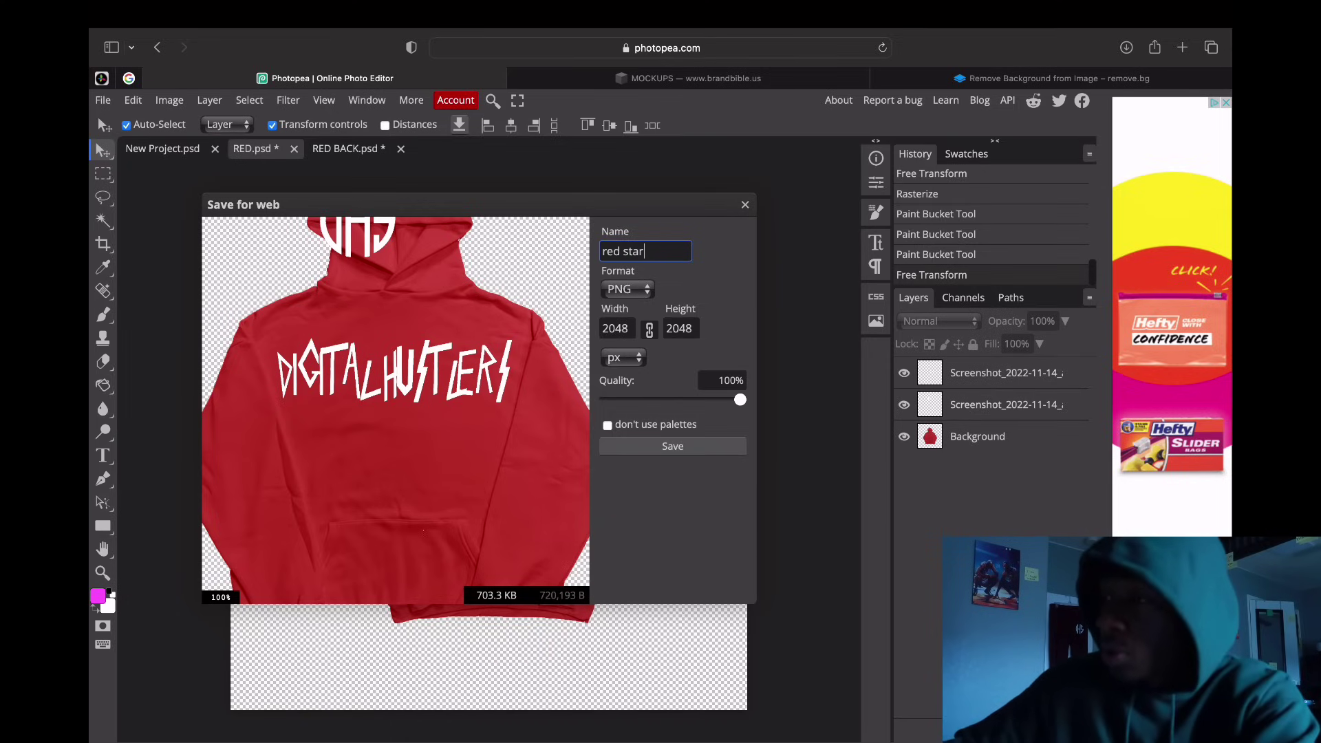
text(s design)
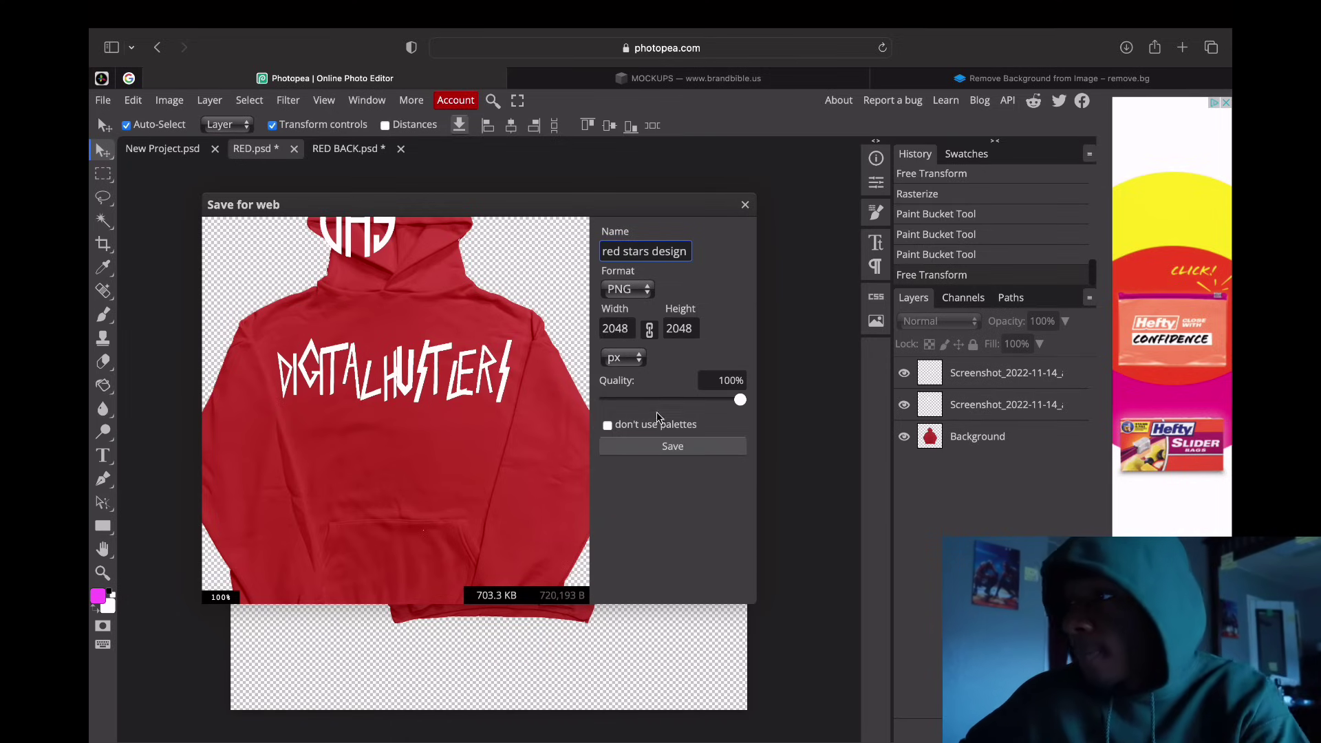
click(667, 448)
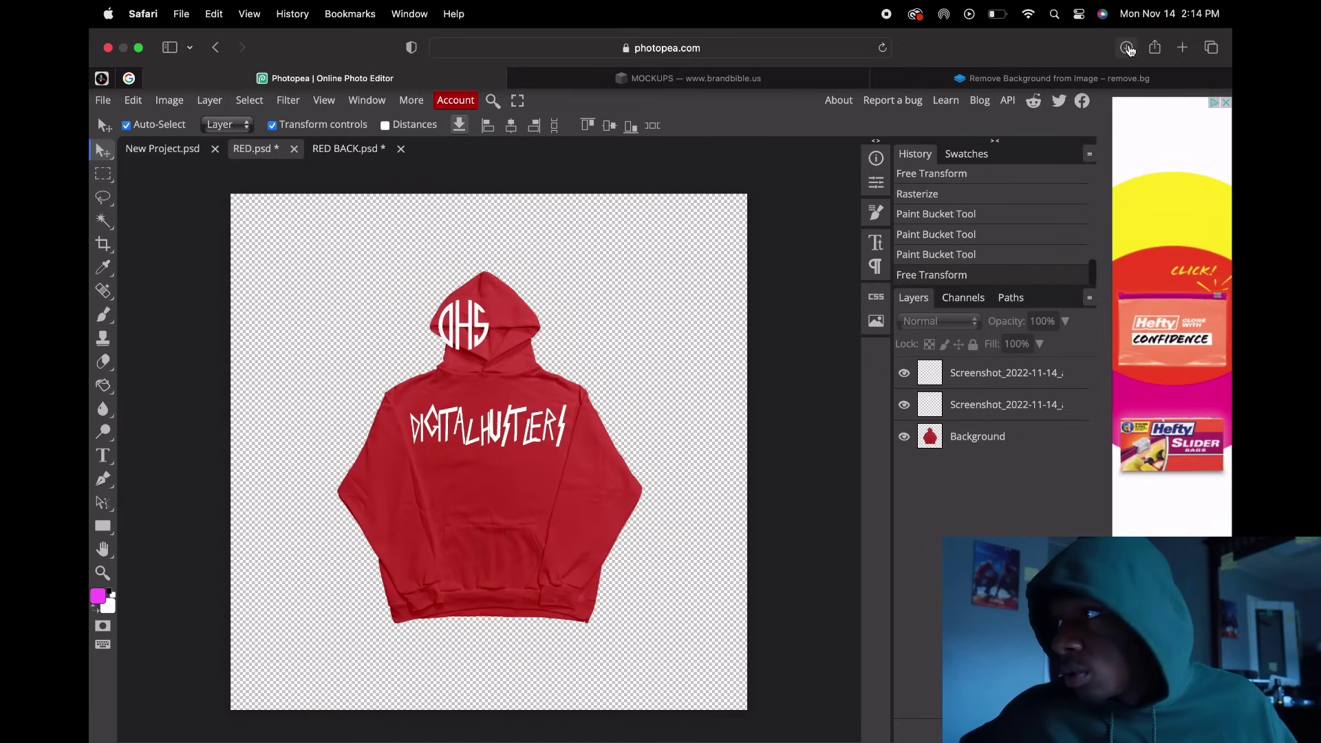
Step: Open the downloaded red stars design.png in Preview to check the exported hoodie front
click(1127, 47)
click(965, 123)
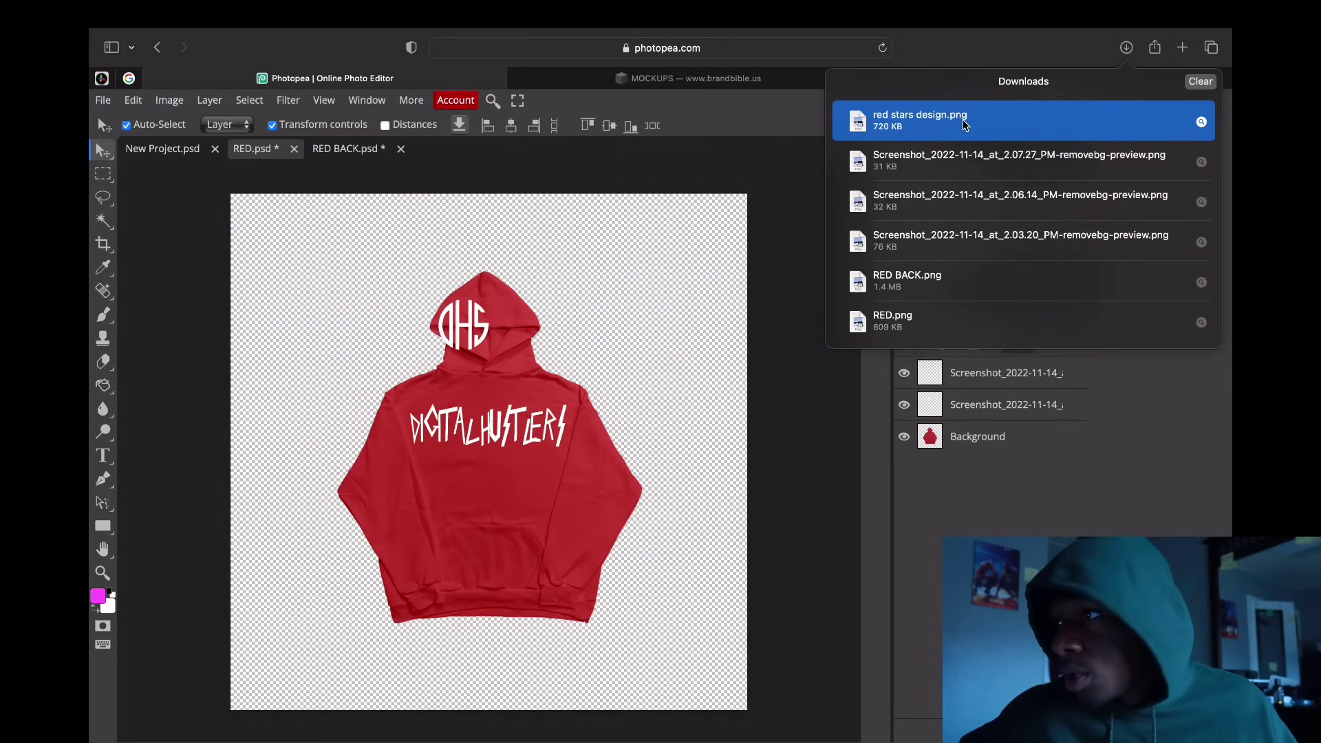
double_click(949, 125)
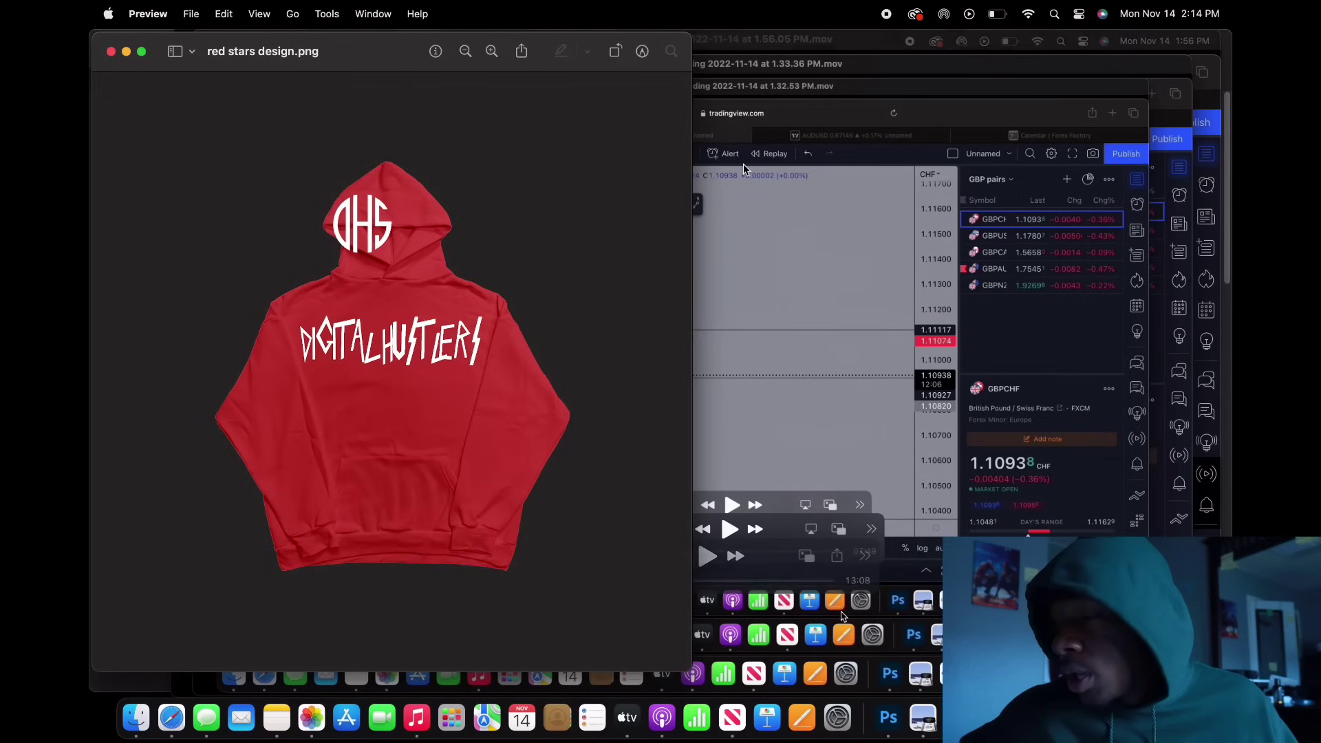